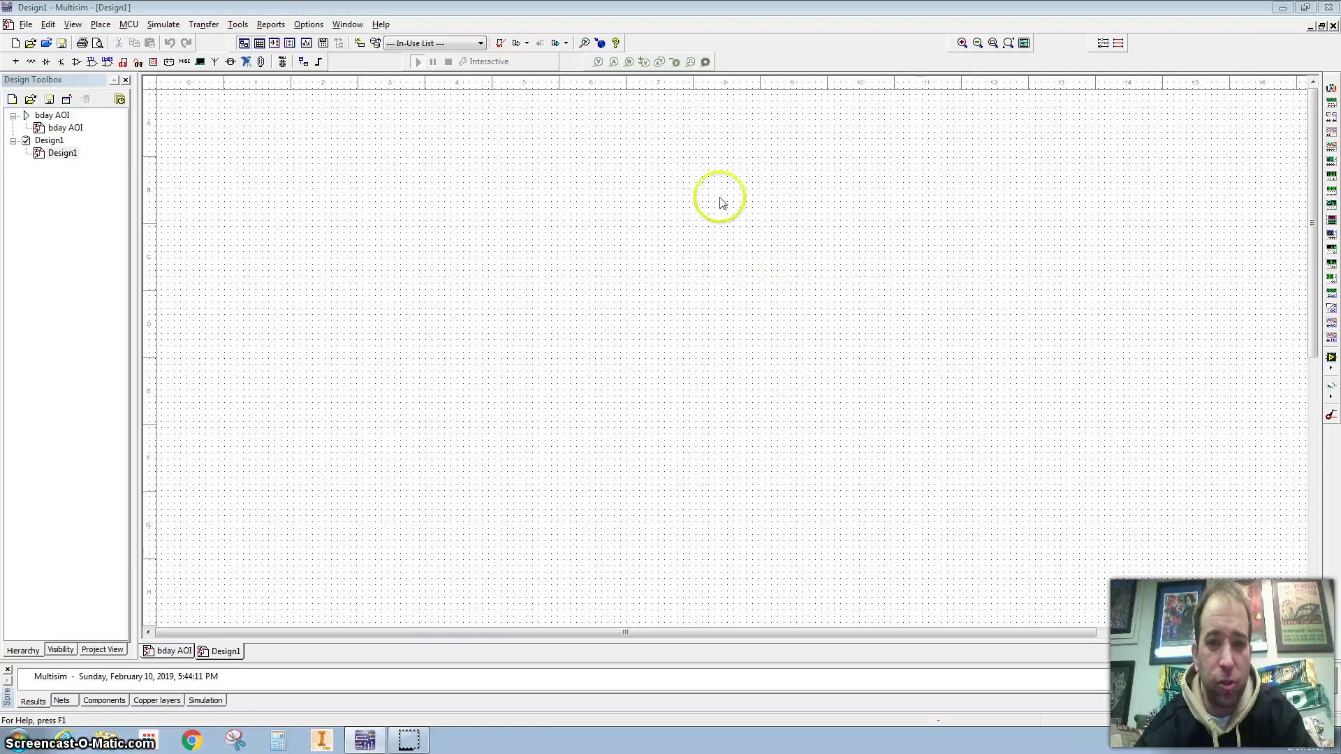
Hide package pin names and apply sheet size C (22 × 17 in landscape) in Sheet Properties
right_click(668, 228)
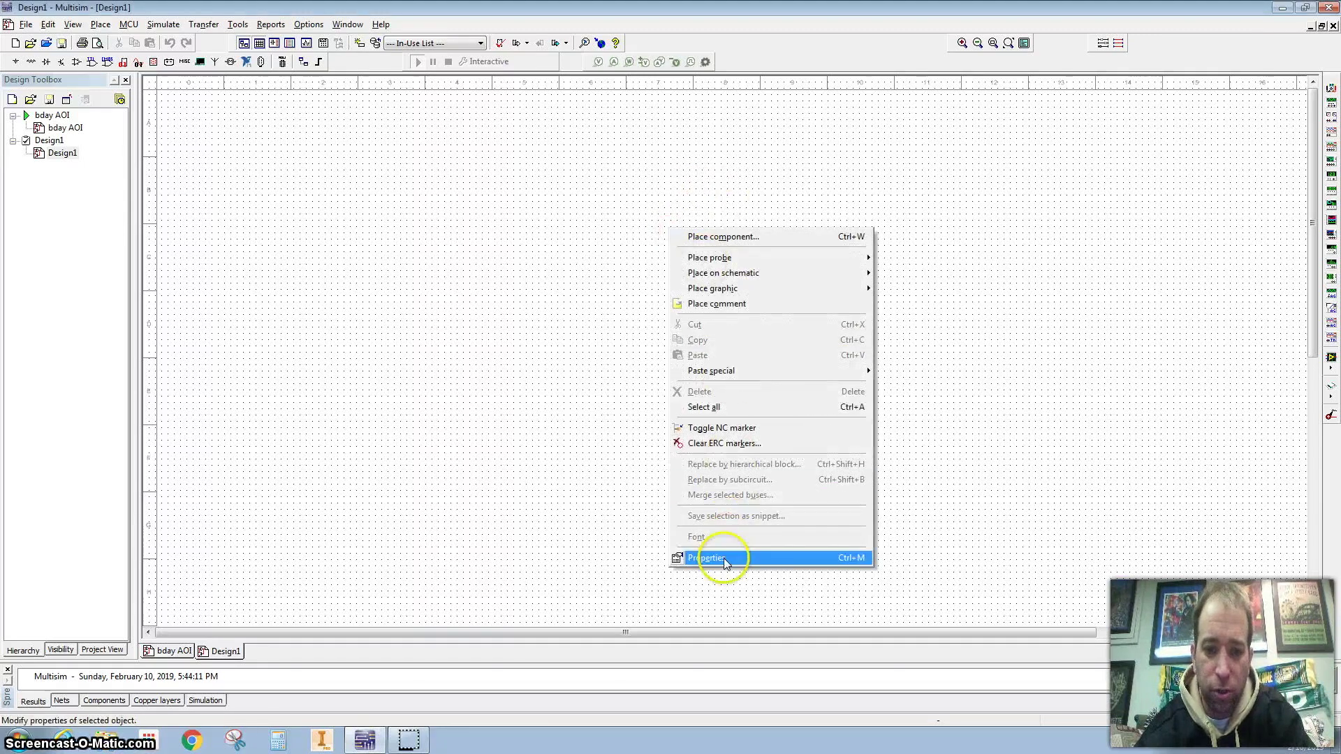
left_click(725, 562)
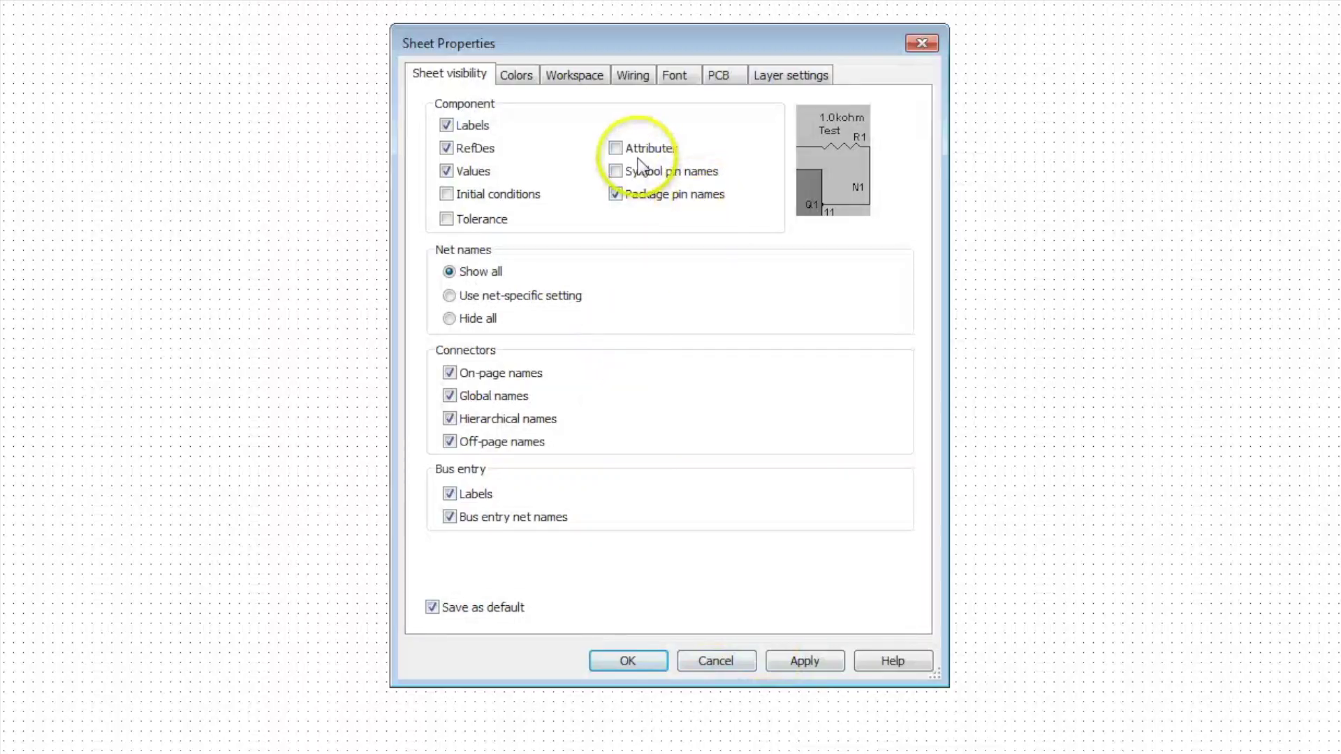
left_click(614, 195)
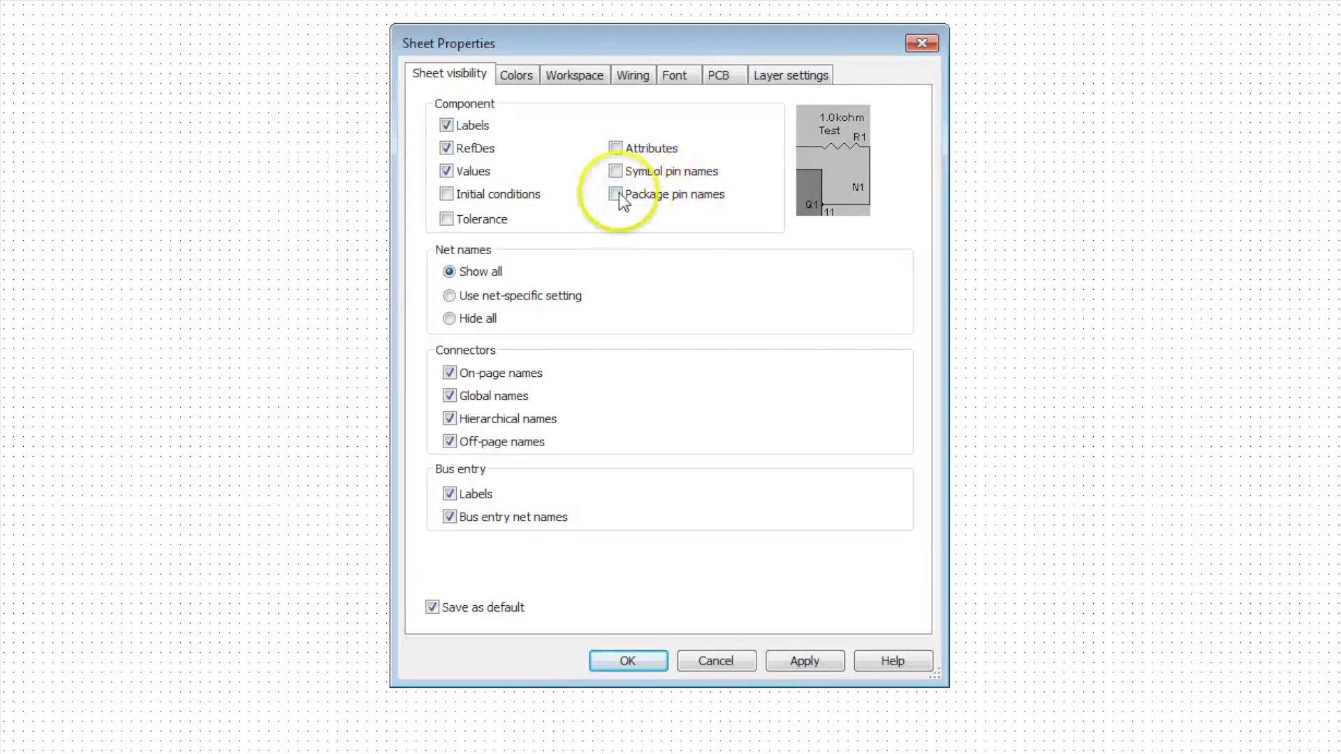
left_click(569, 75)
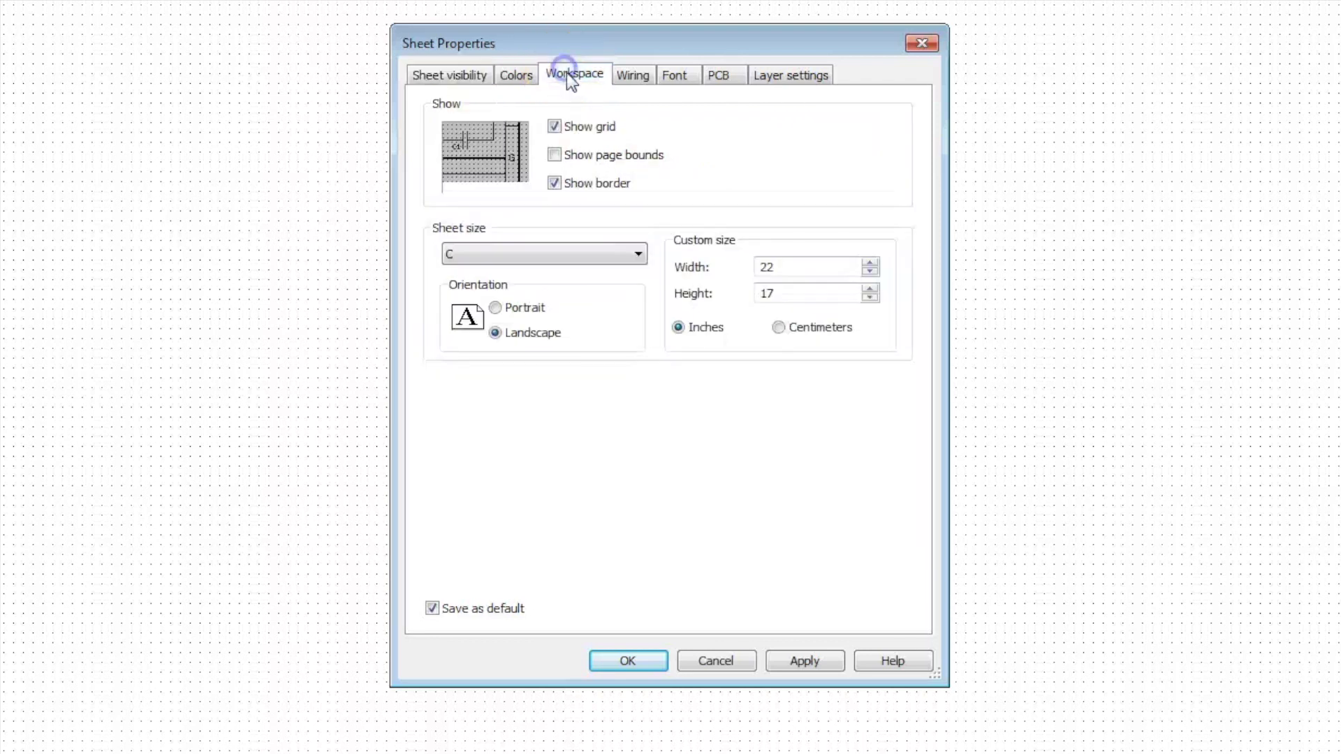
left_click(525, 256)
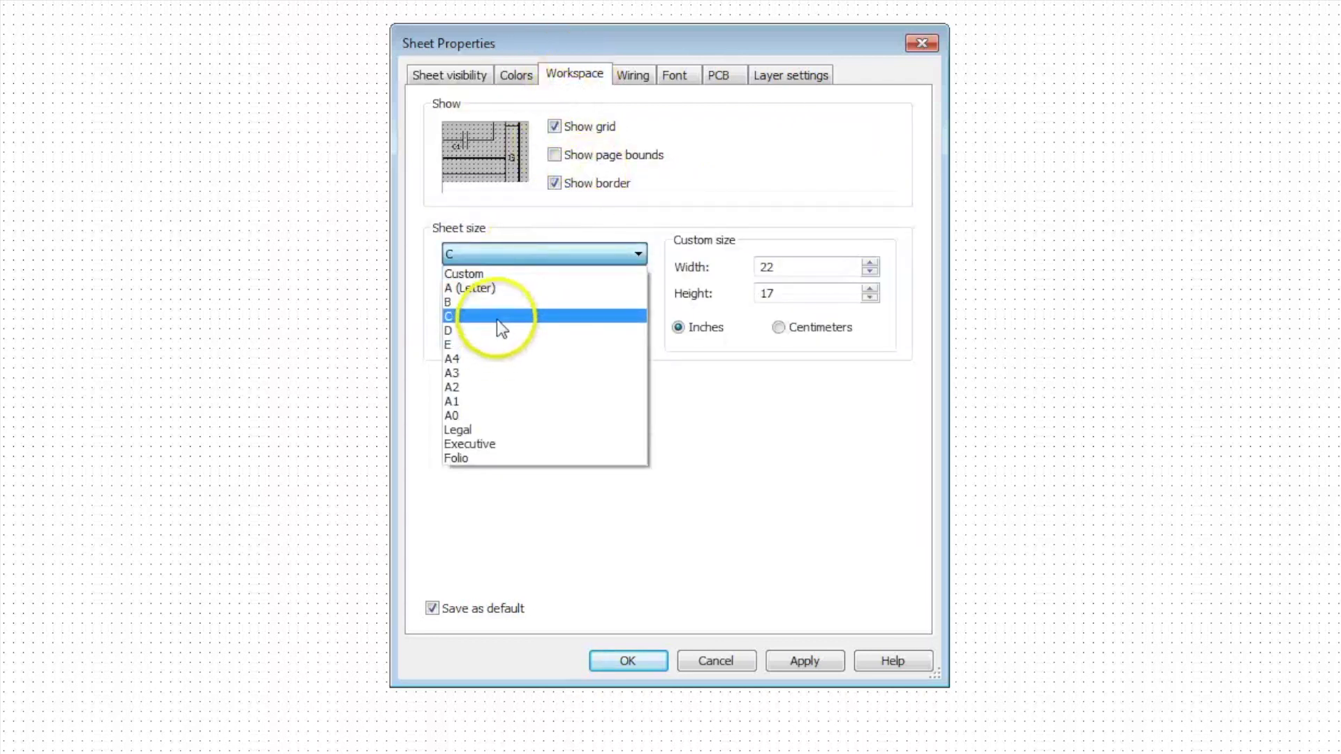
left_click(496, 318)
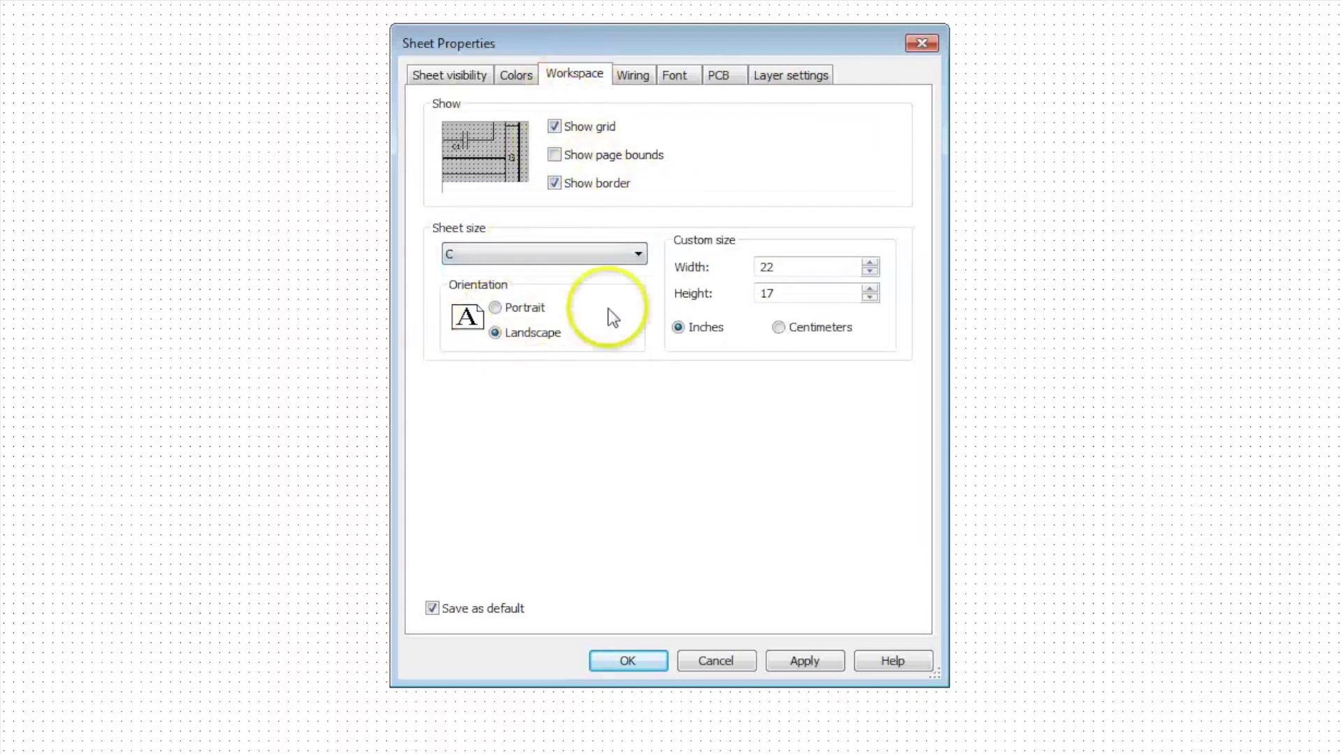
left_click(783, 659)
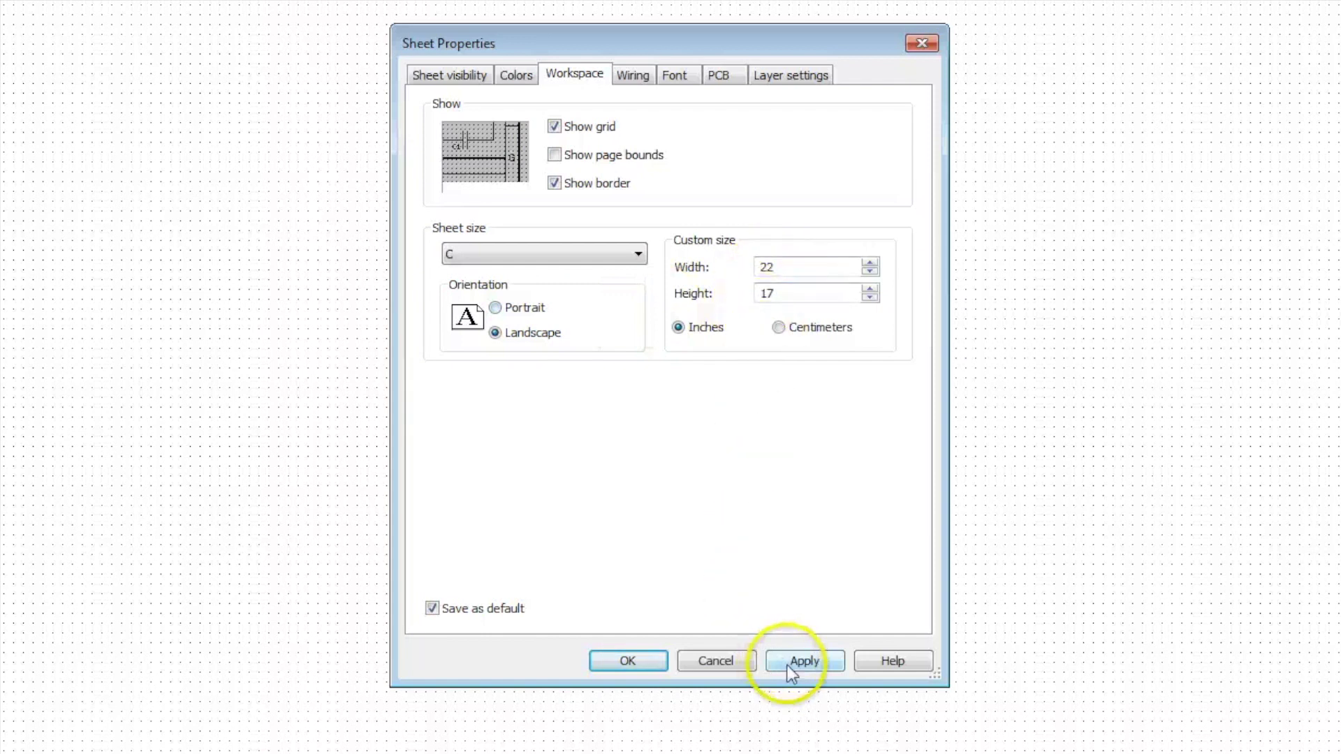
left_click(625, 663)
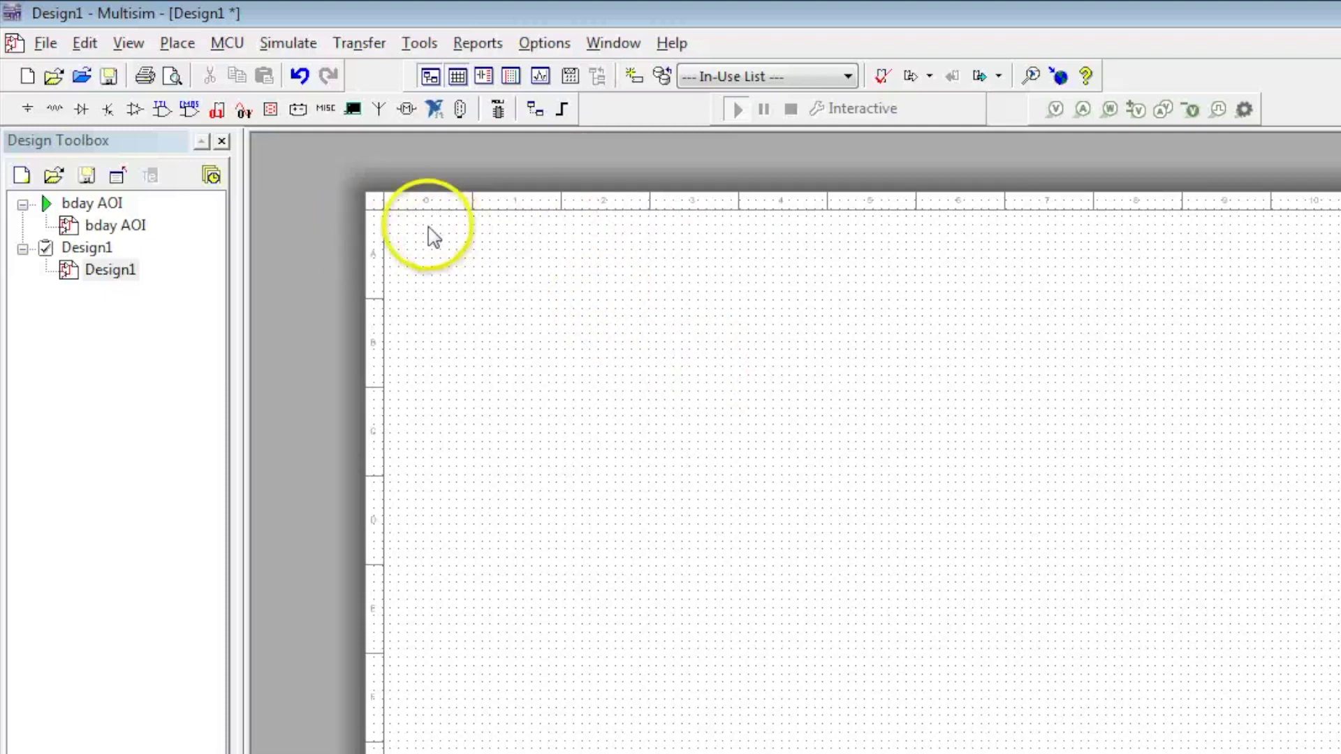
Place a DGND digital ground symbol from POWER_SOURCES on the sheet
left_click(27, 111)
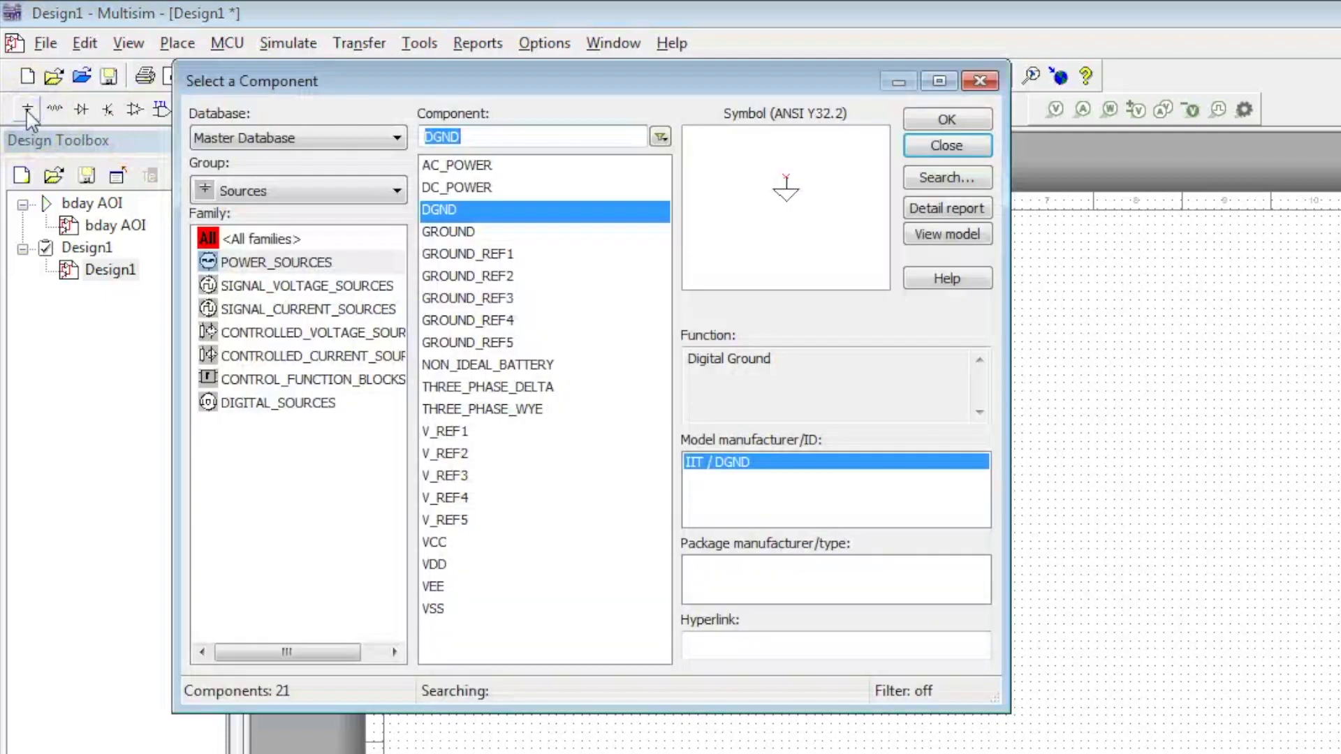
left_click(296, 262)
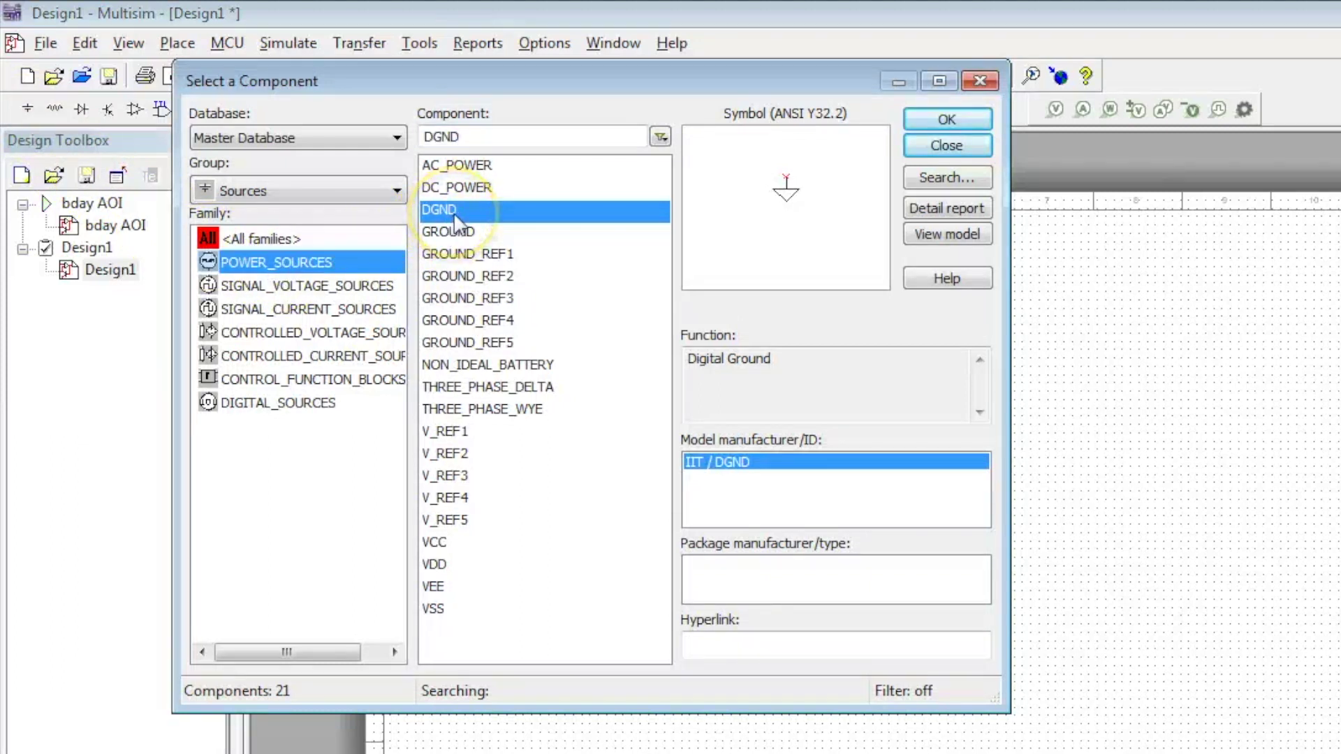
left_click(929, 119)
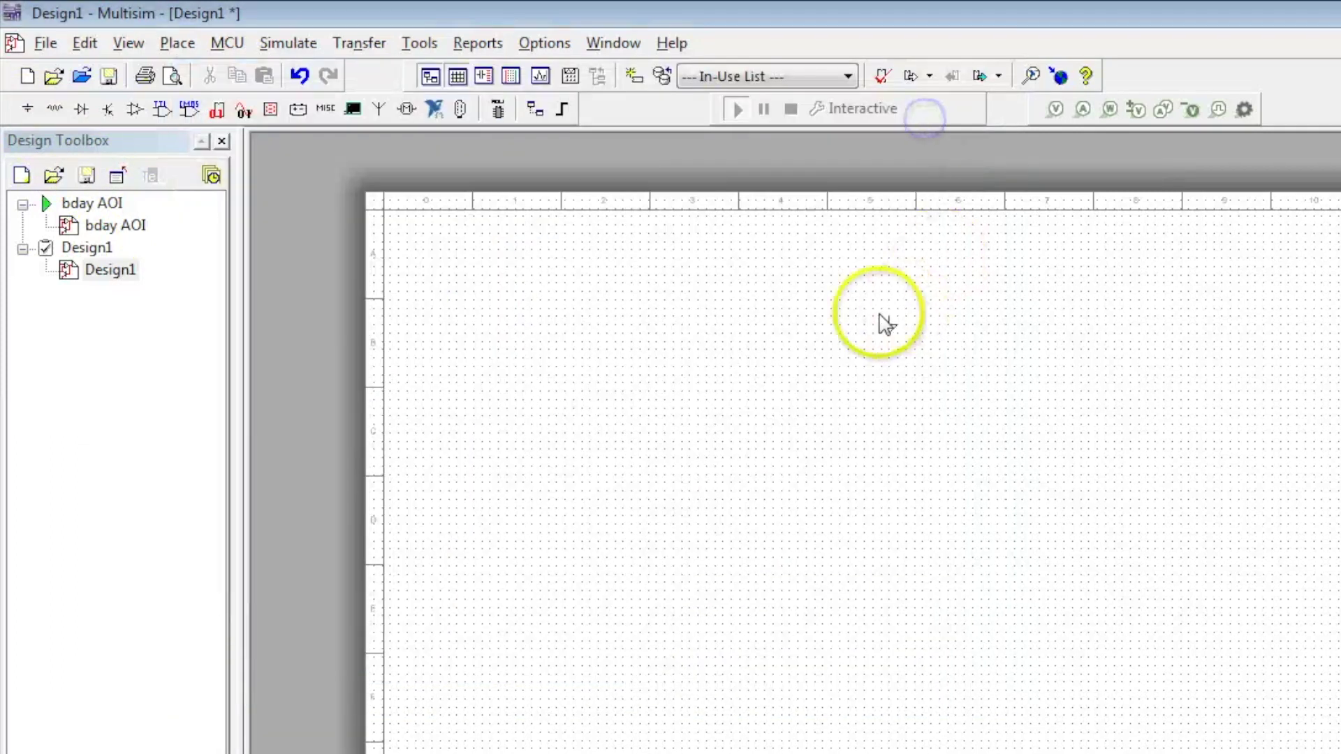
left_click(875, 293)
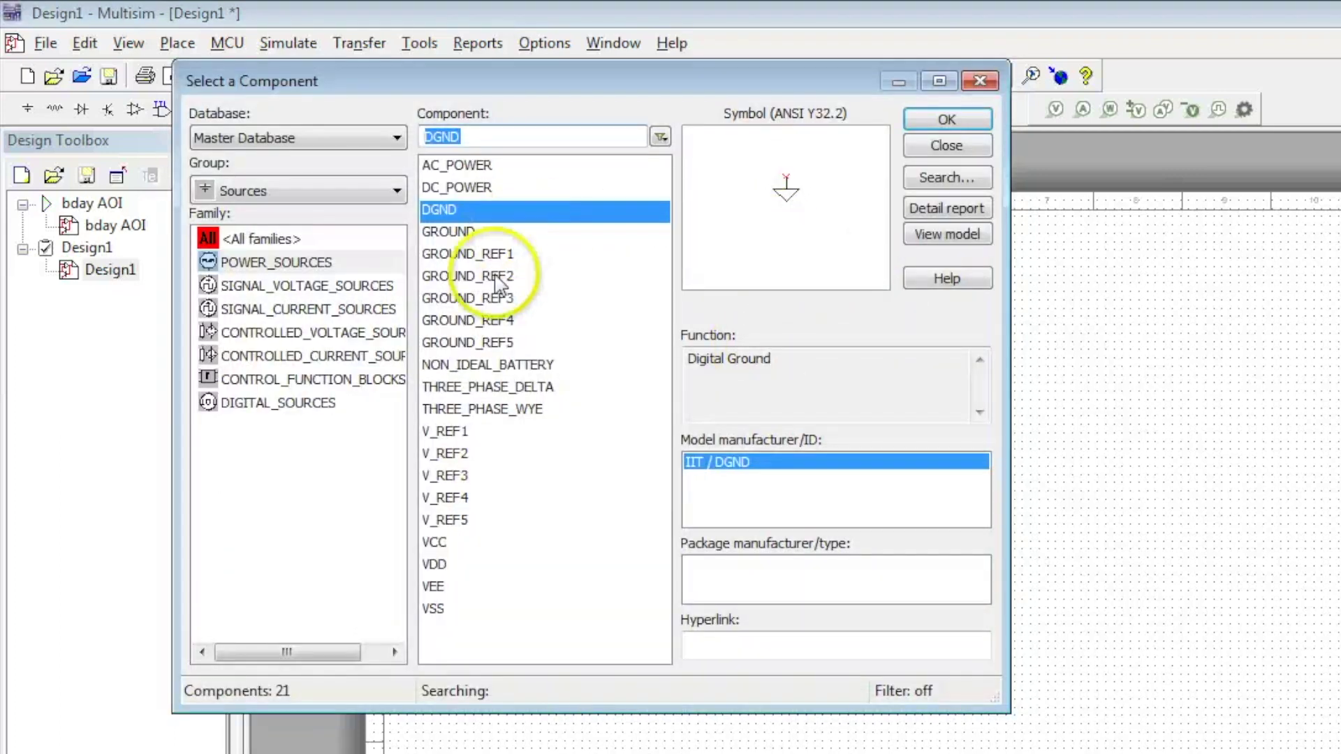
Place a 5.0 V VCC supply near the sheet's top-left
left_click(444, 543)
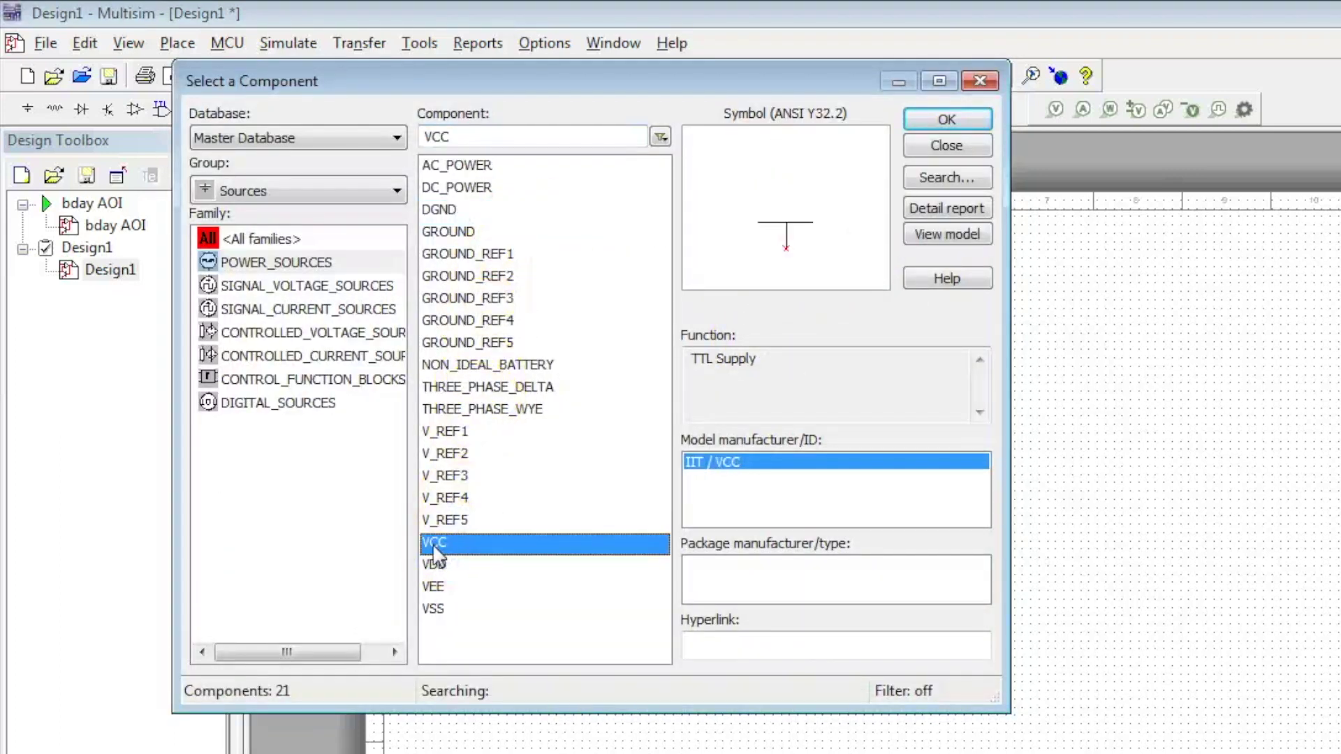
left_click(944, 120)
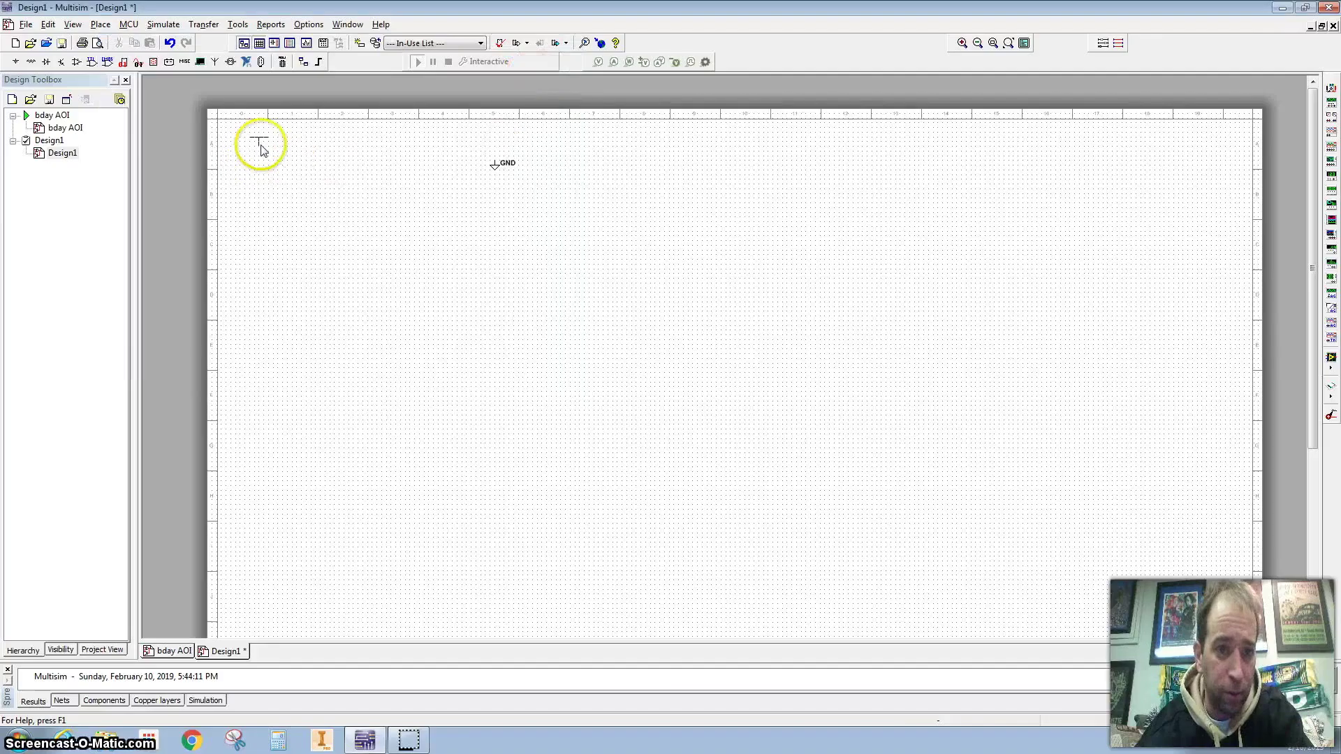
left_click(453, 268)
left_click(940, 115)
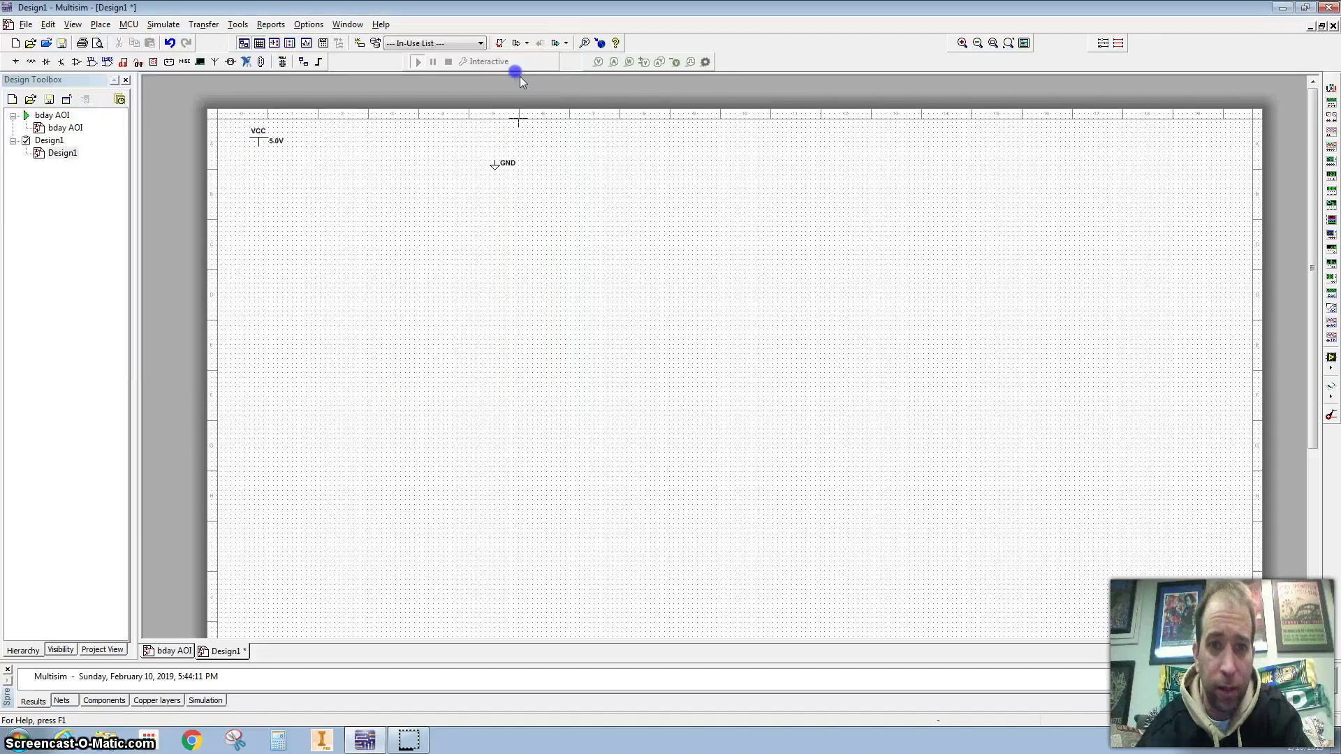
Place a second VCC supply at top right and filter Basic > SWITCH for SPDT
left_click(1187, 139)
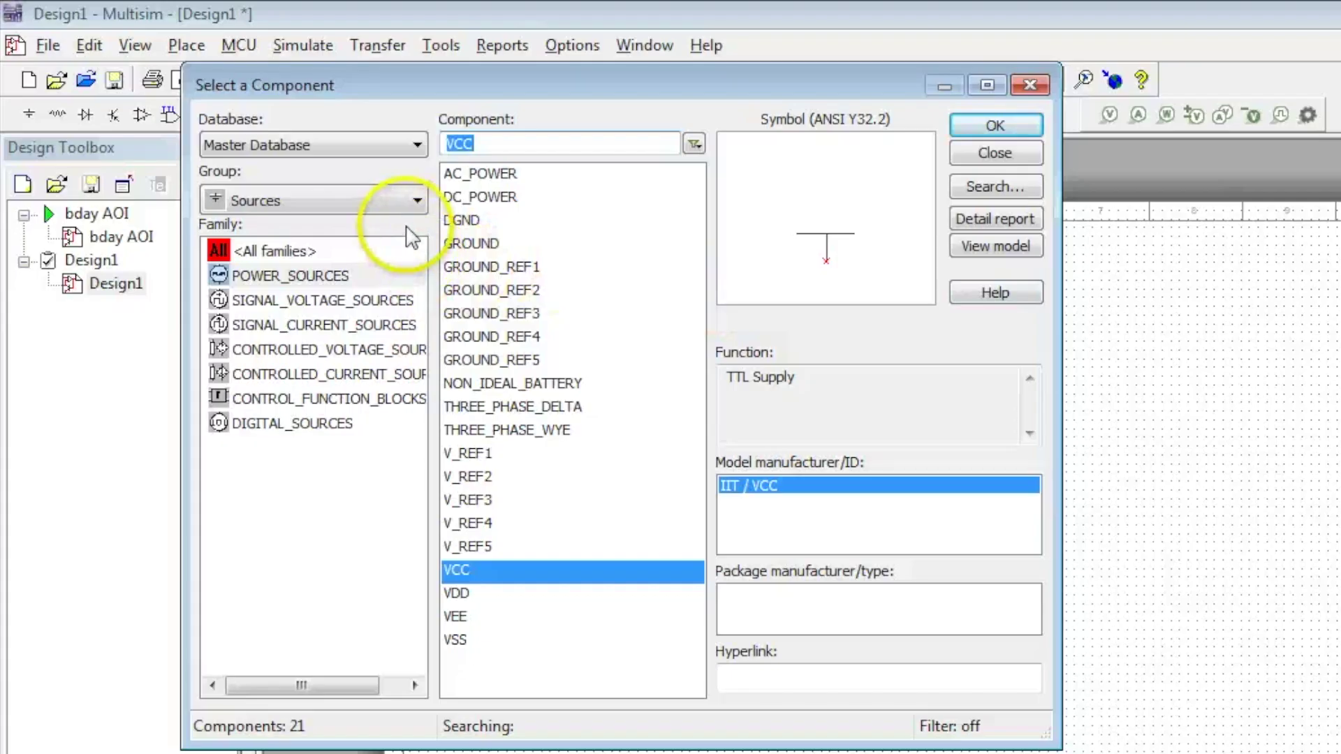
left_click(416, 202)
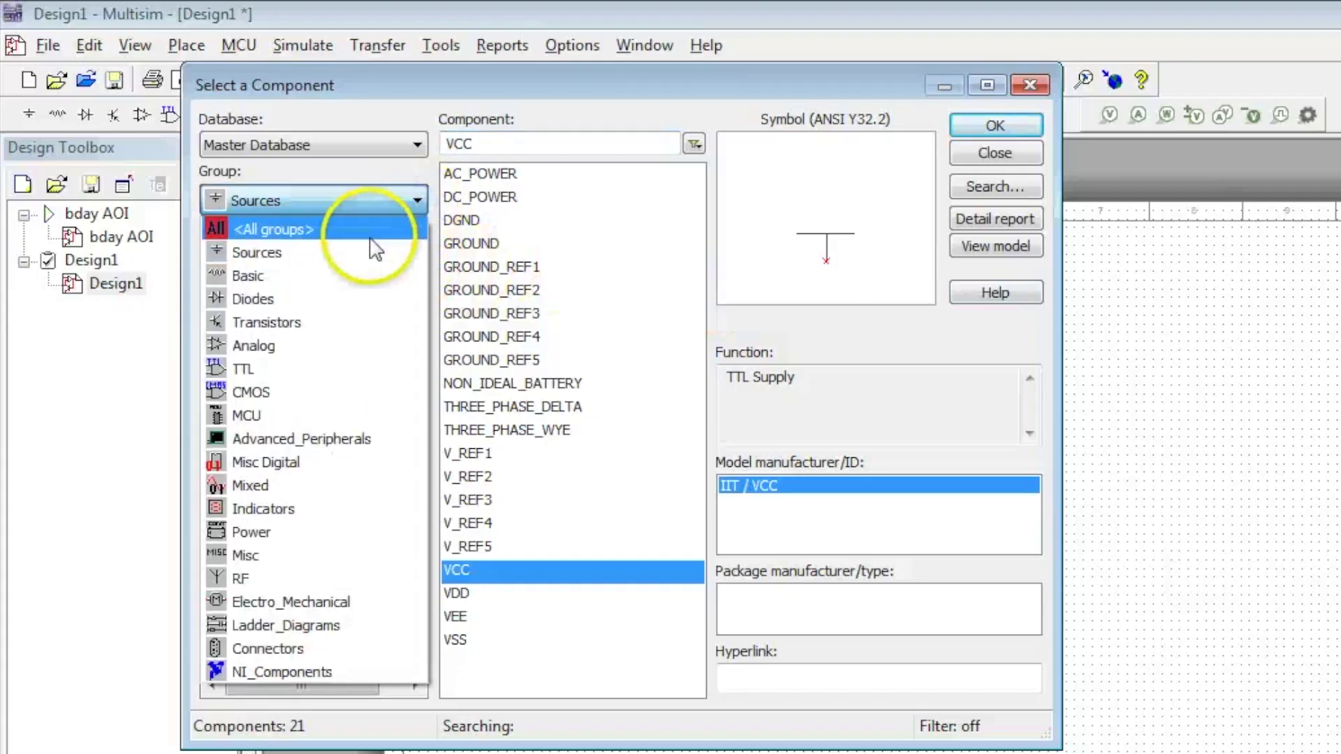
left_click(331, 272)
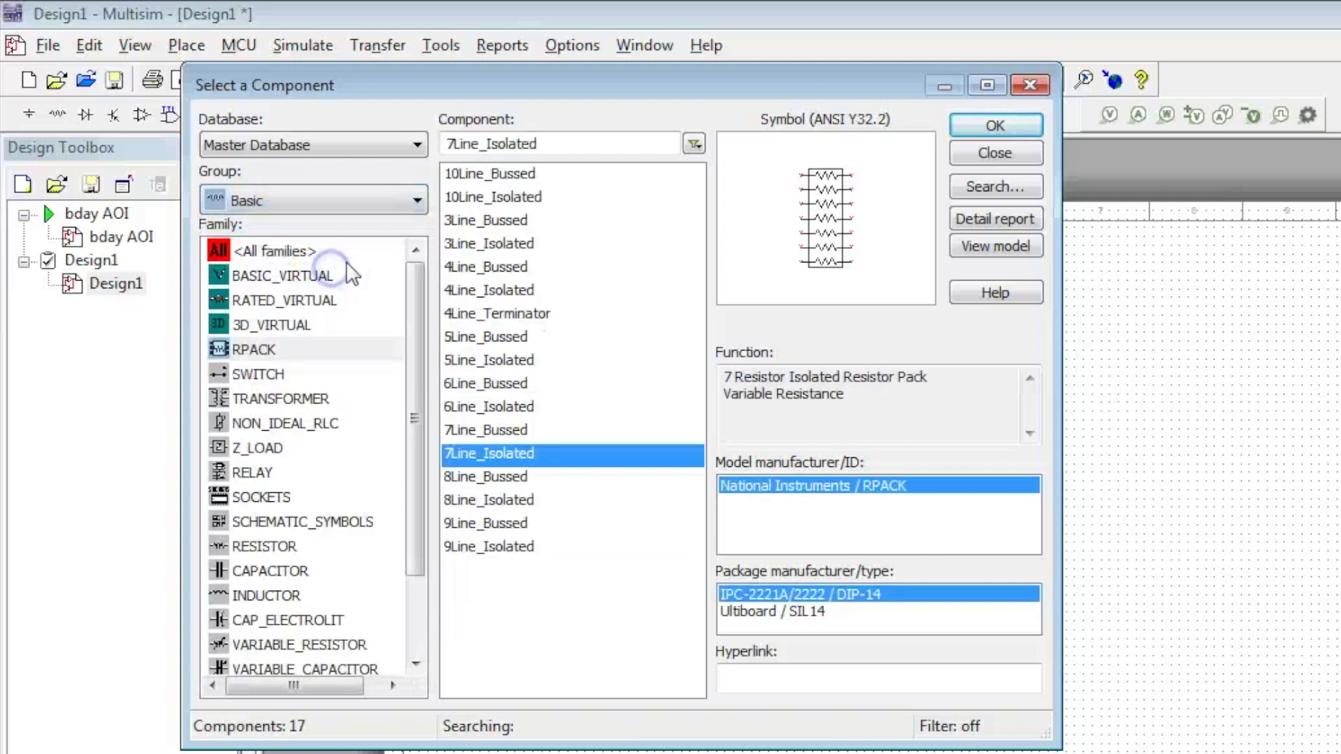
left_click(250, 370)
left_click(491, 142)
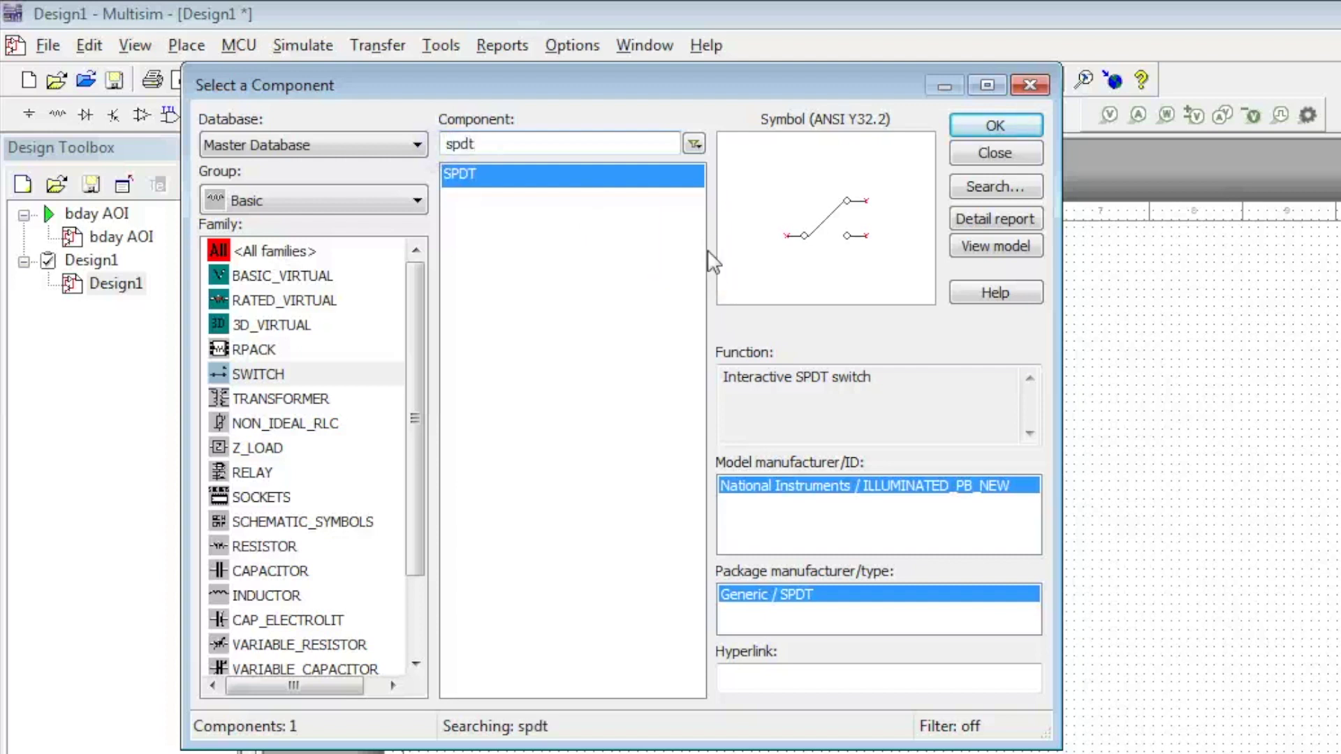
Place three SPDT switches side by side on the sheet
left_click(991, 125)
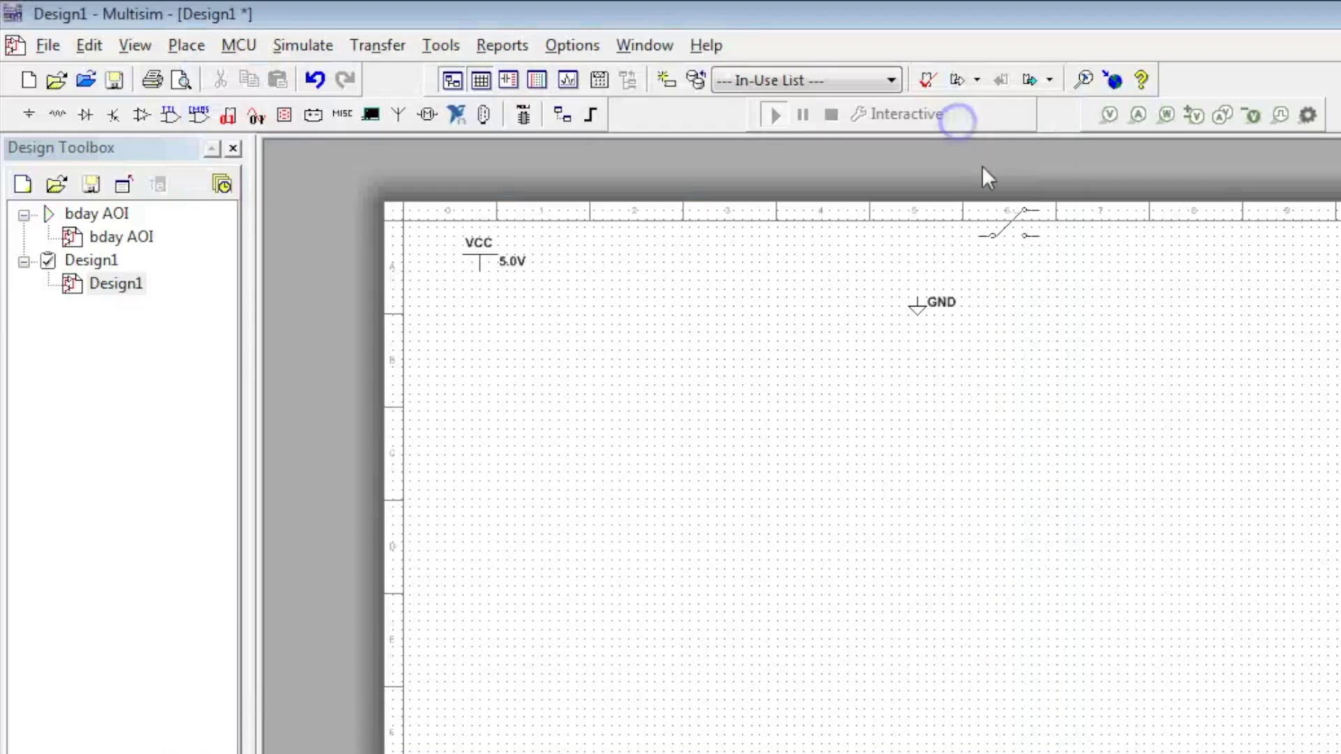
left_click(796, 401)
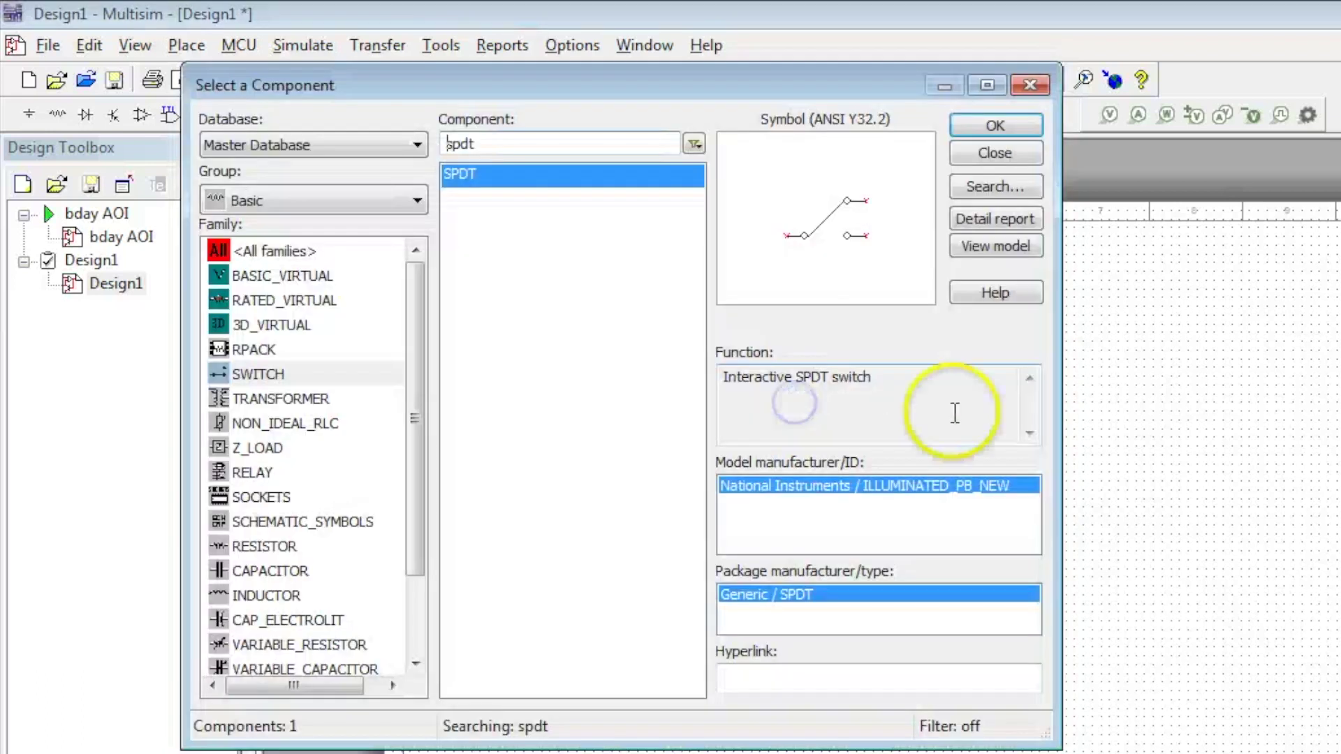
left_click(995, 126)
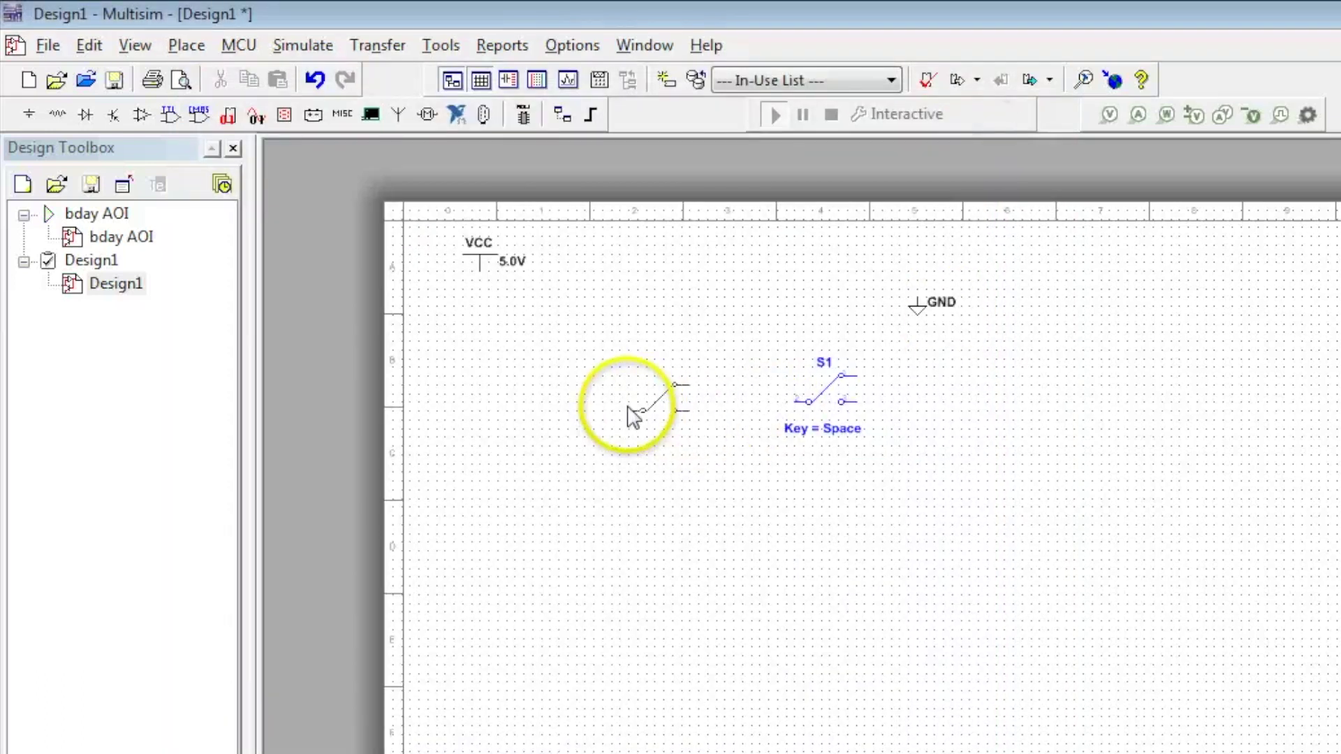
left_click(631, 417)
left_click(976, 124)
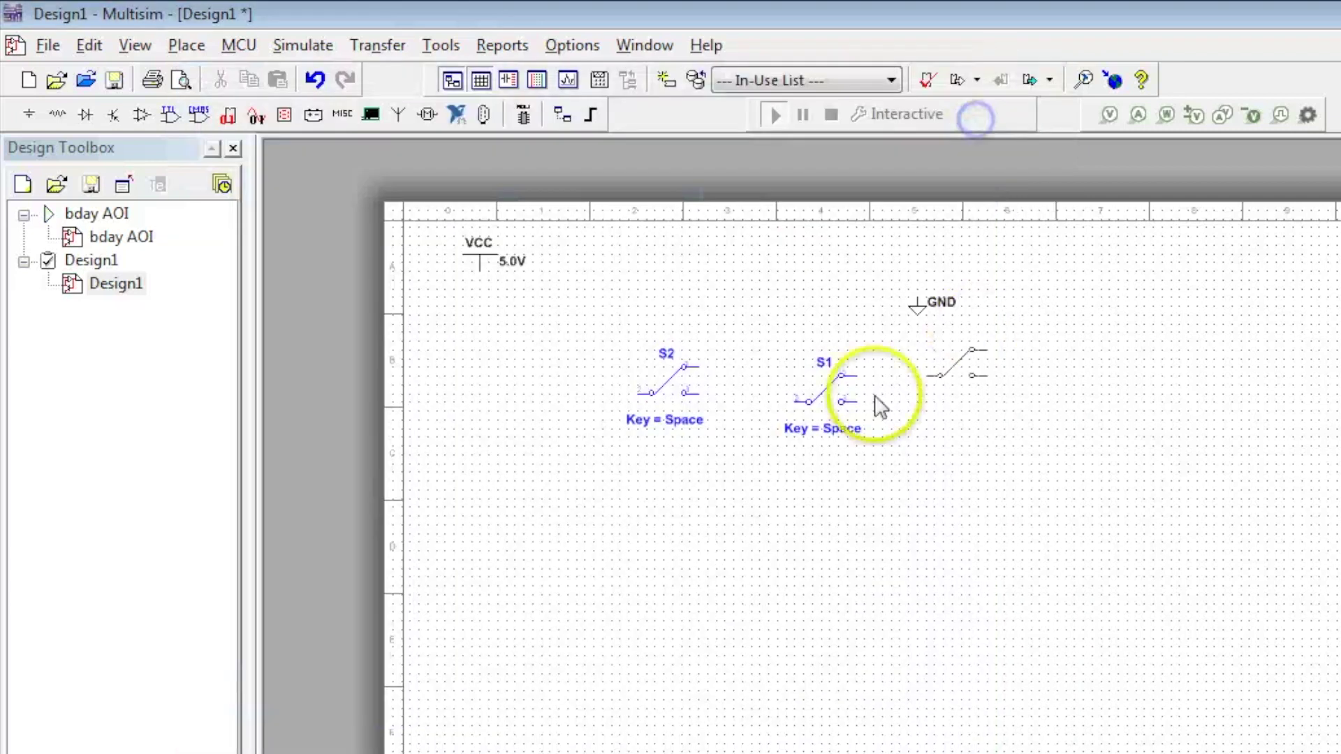
left_click(492, 401)
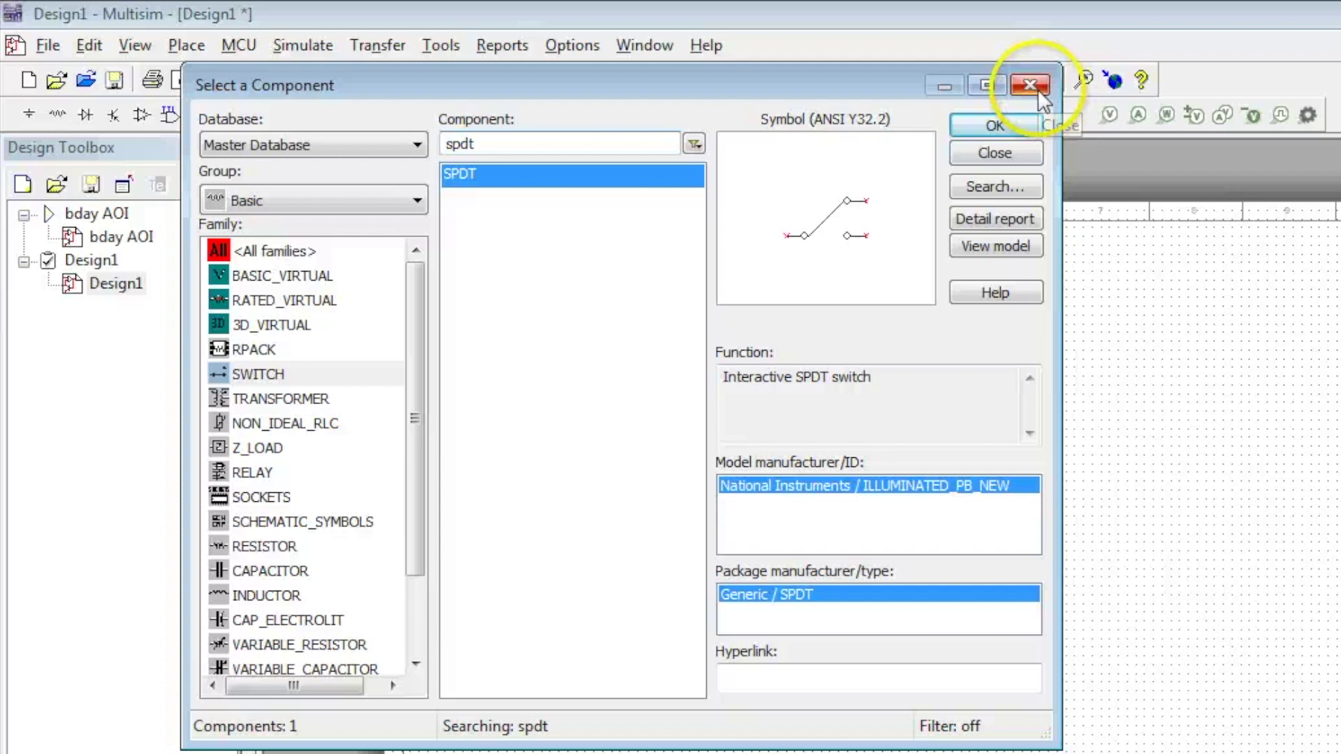
Select the blue SEVEN_SEG_DECIMAL_COM_A_BLUE display from Indicators > HEX_DISPLAY for placement
left_click(300, 198)
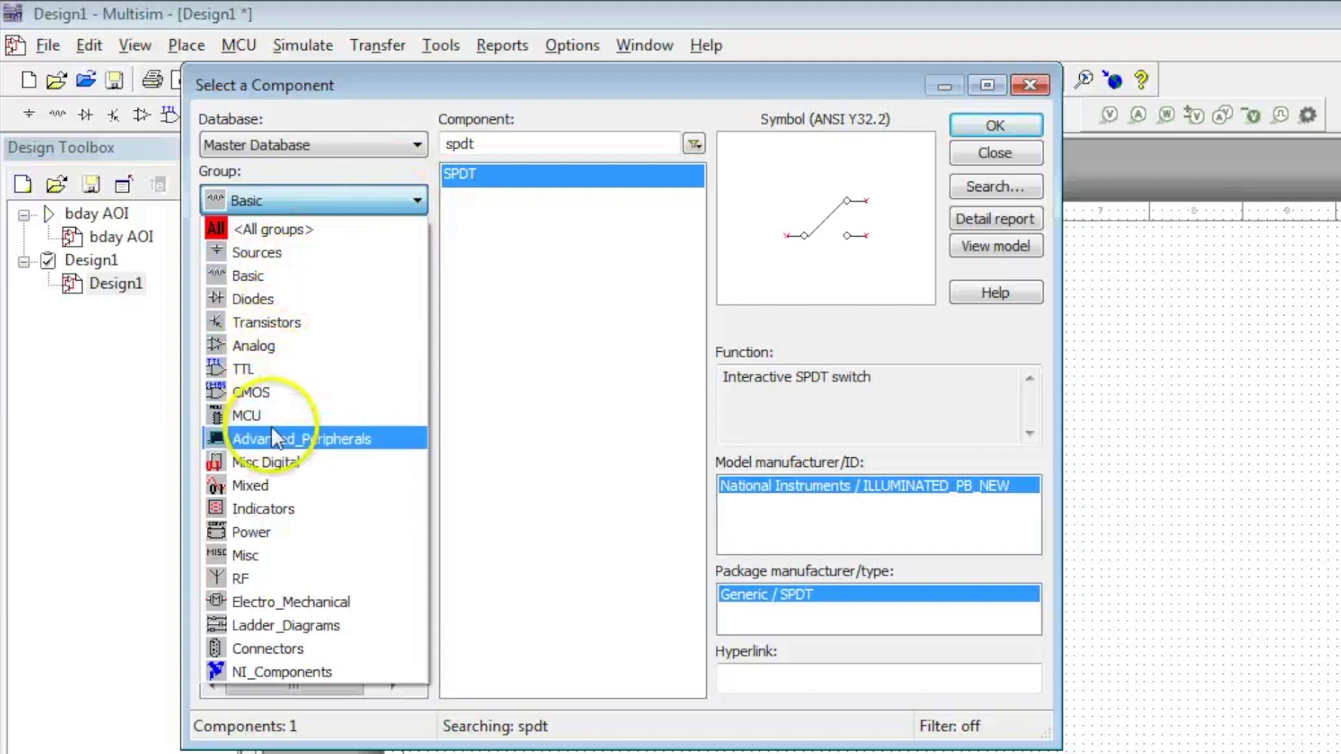
left_click(260, 508)
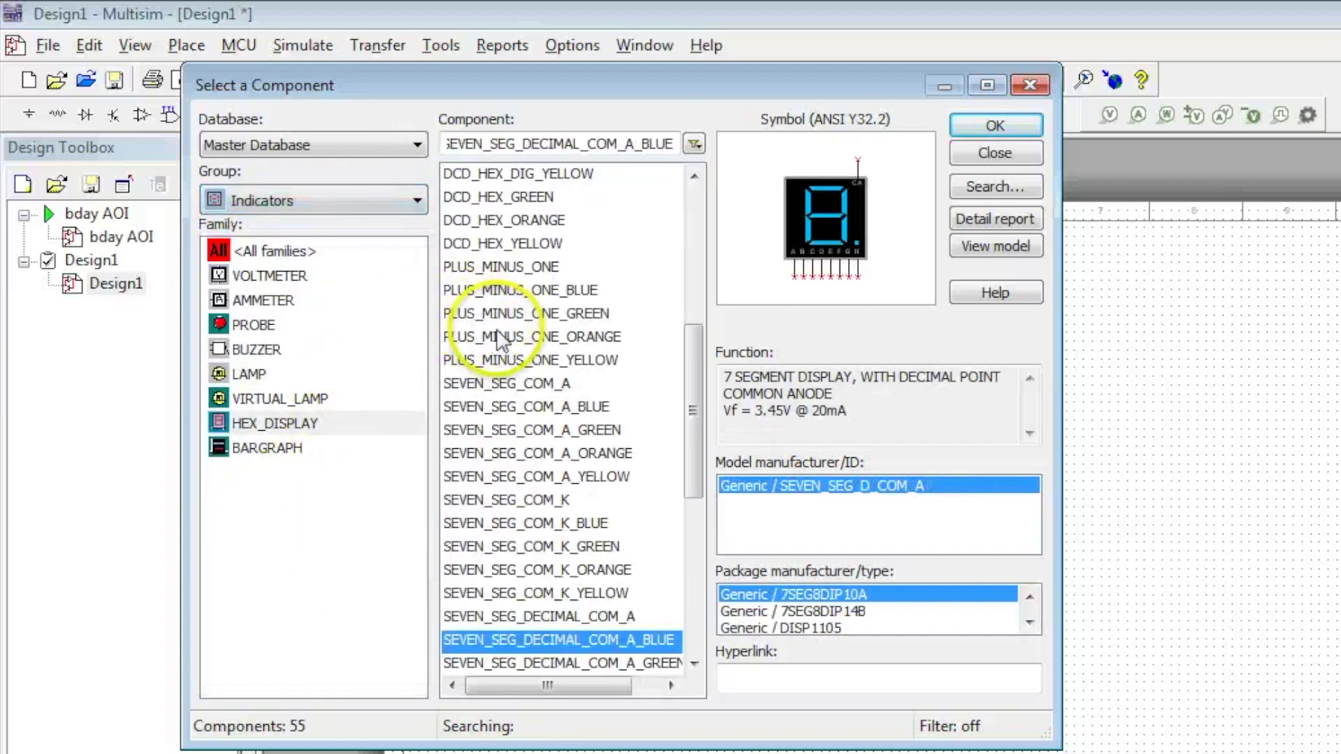
left_click(241, 427)
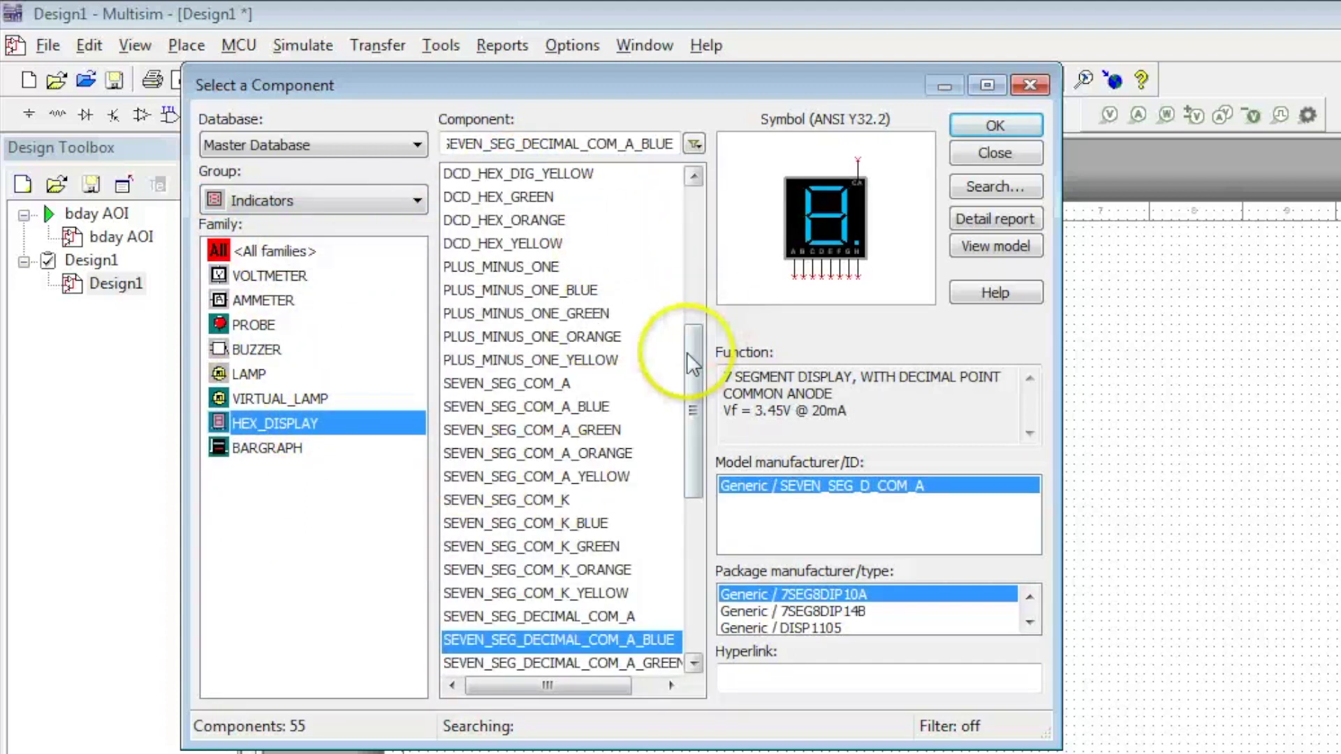
left_click_drag(685, 352, 695, 384)
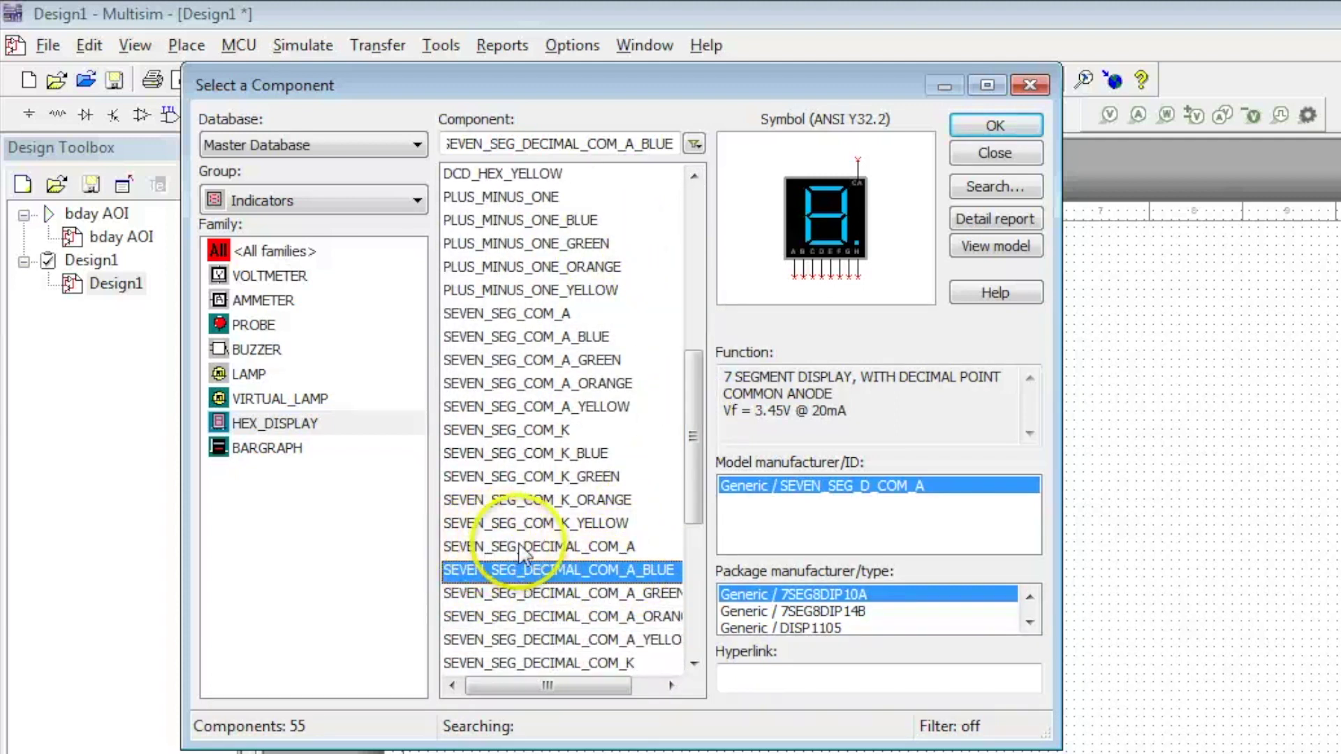
left_click(614, 546)
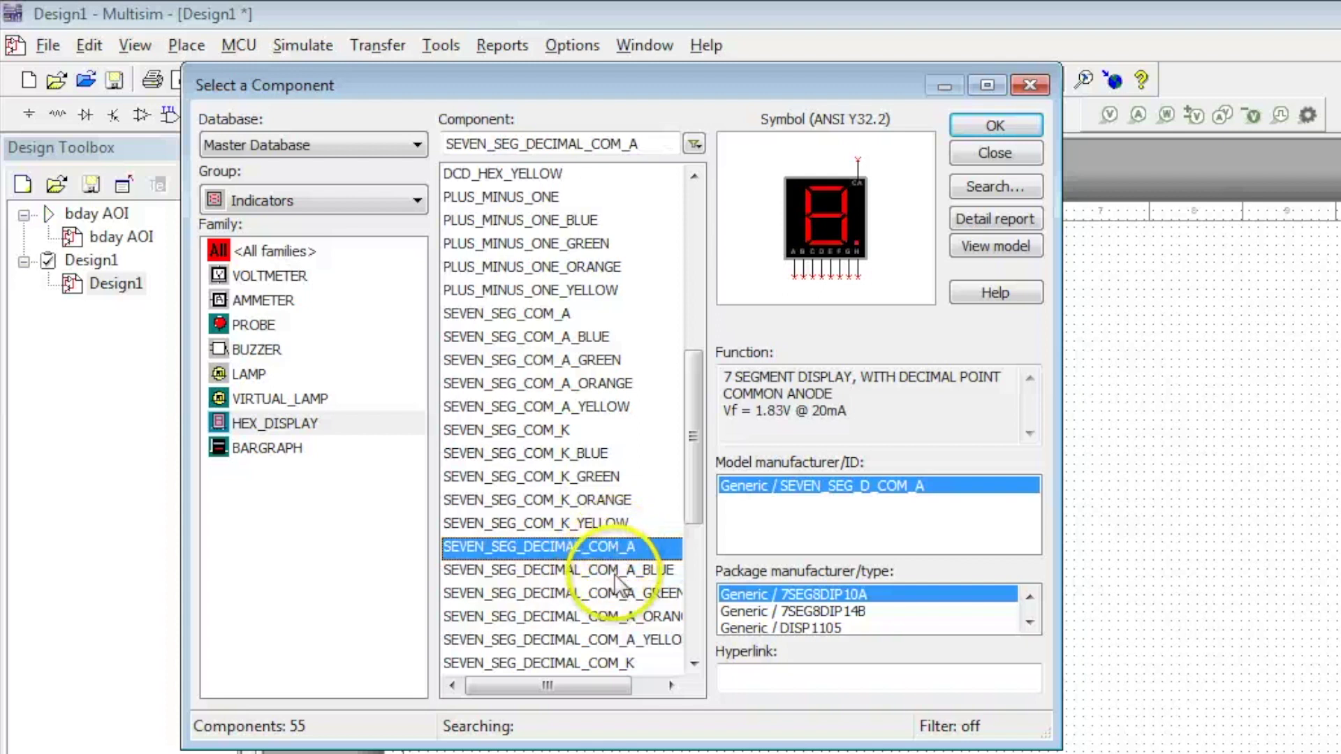
left_click(614, 570)
left_click(617, 593)
left_click(617, 617)
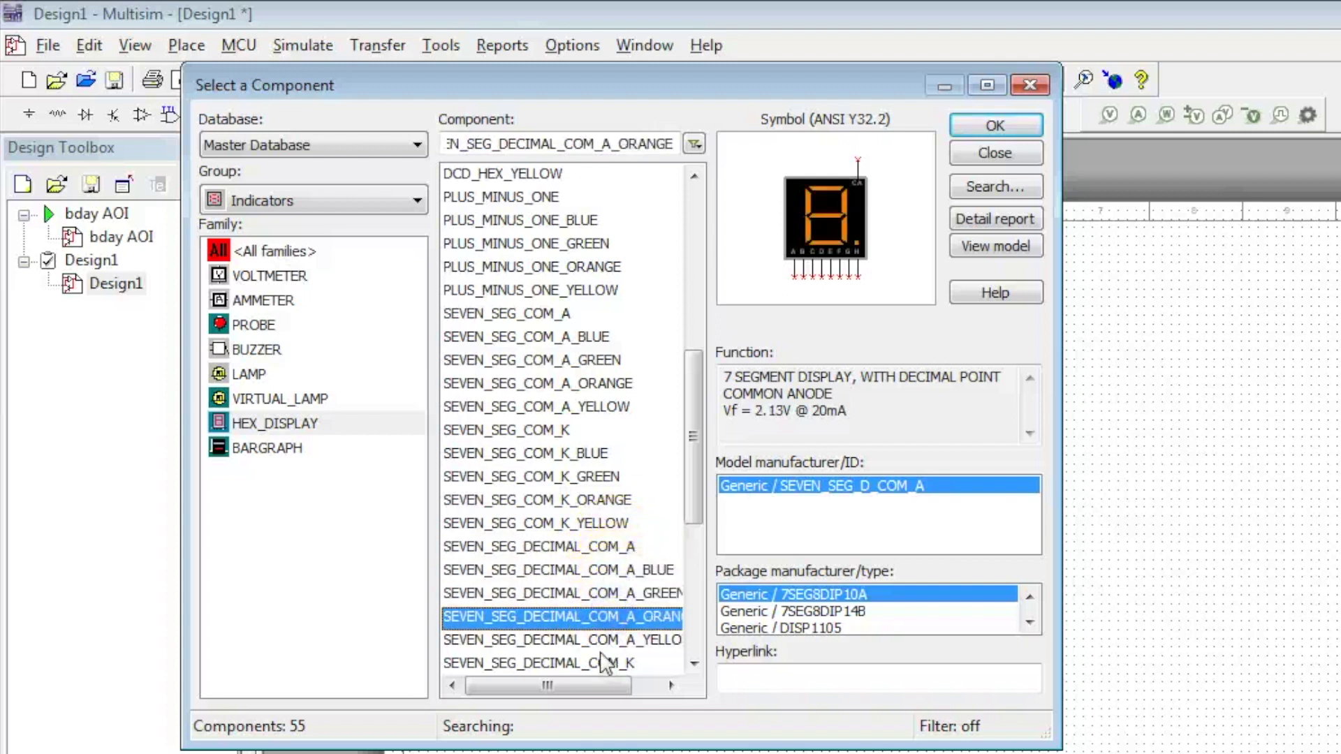
left_click(606, 640)
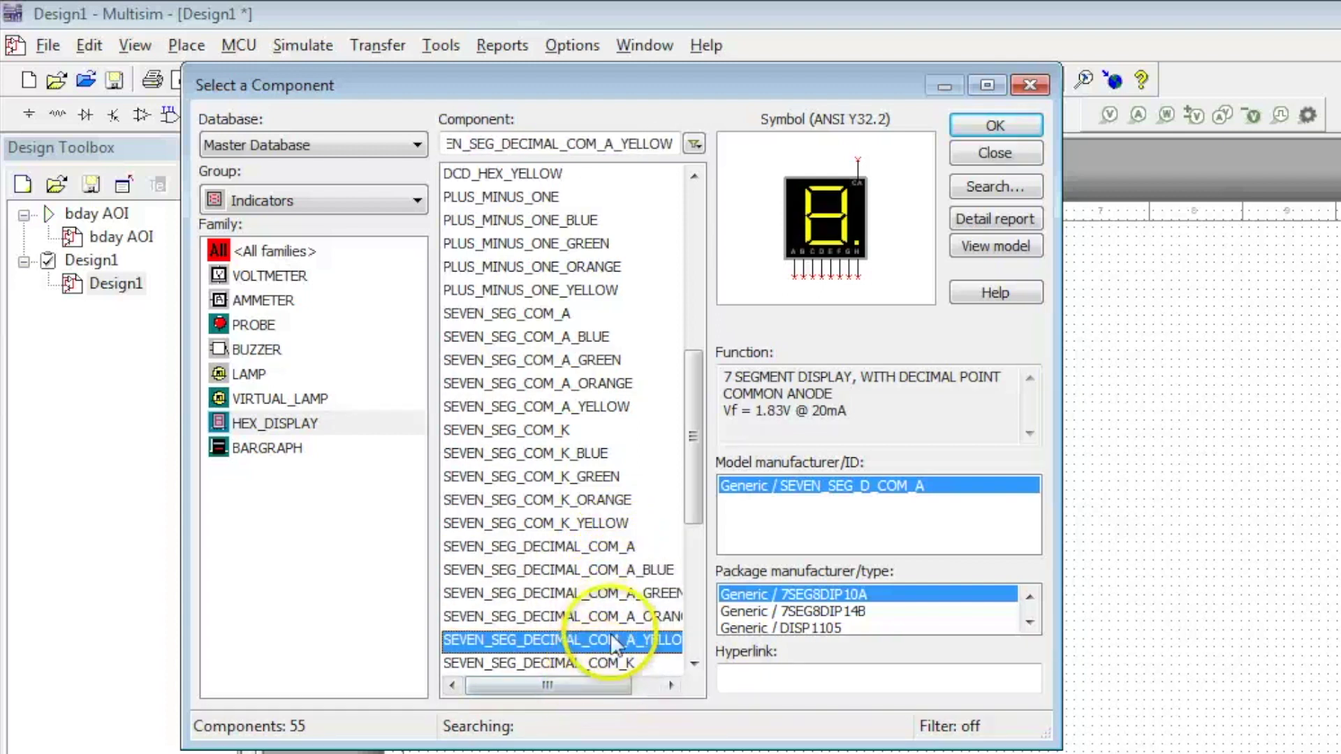
left_click(607, 570)
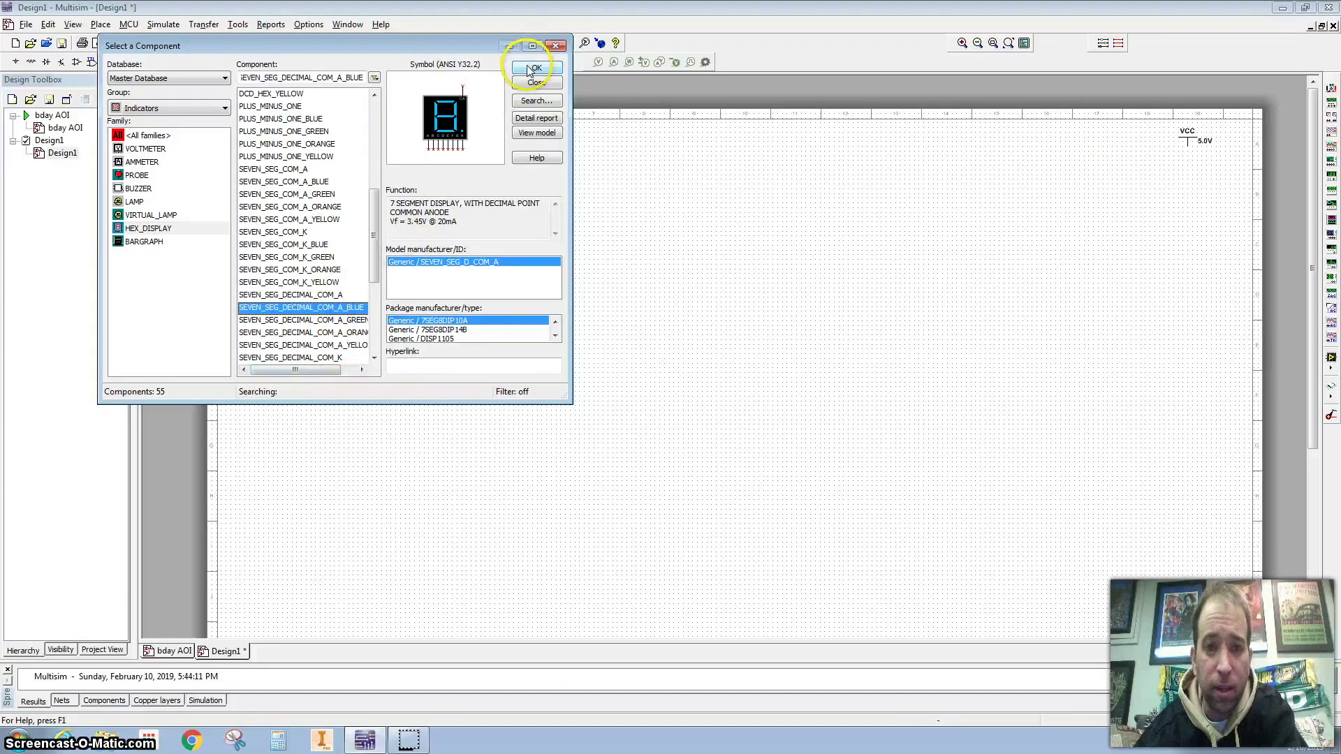
left_click(993, 124)
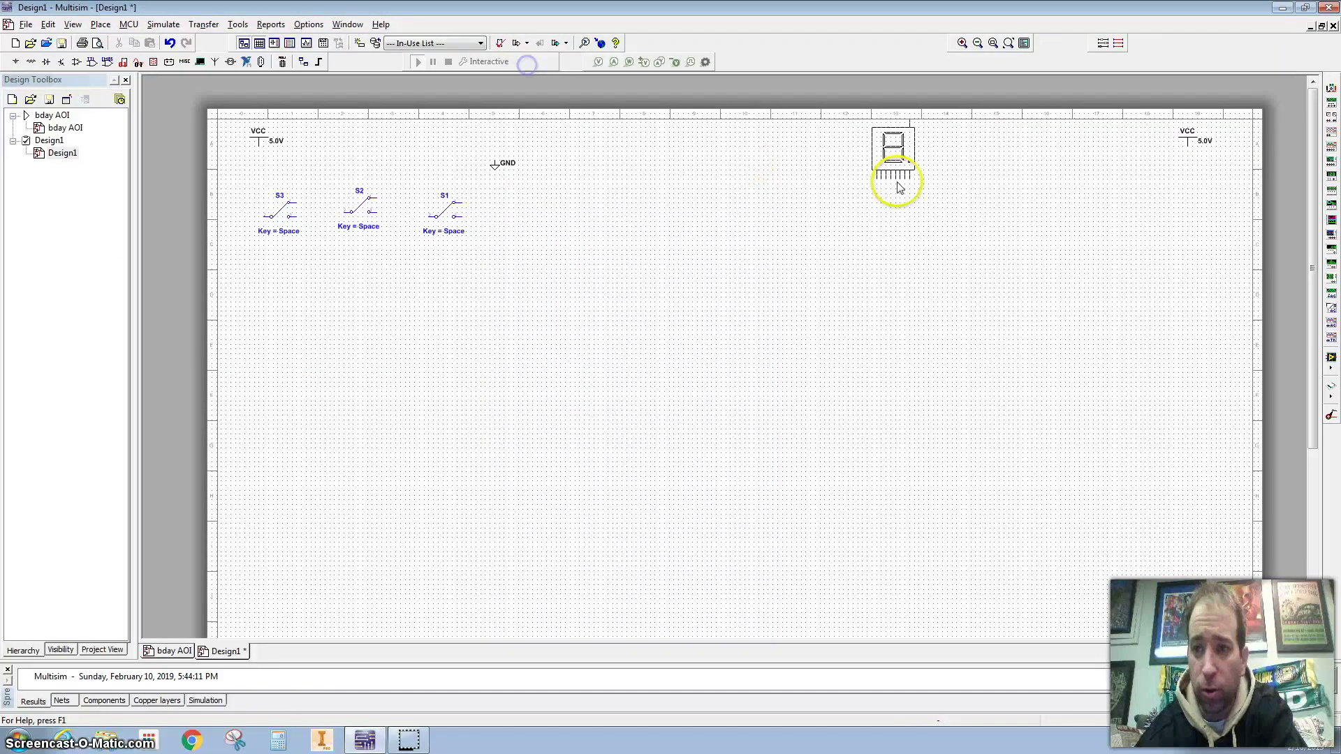
Place display U1 at upper right and a 7Line_Isolated resistor pack R1 below it
left_click(1143, 229)
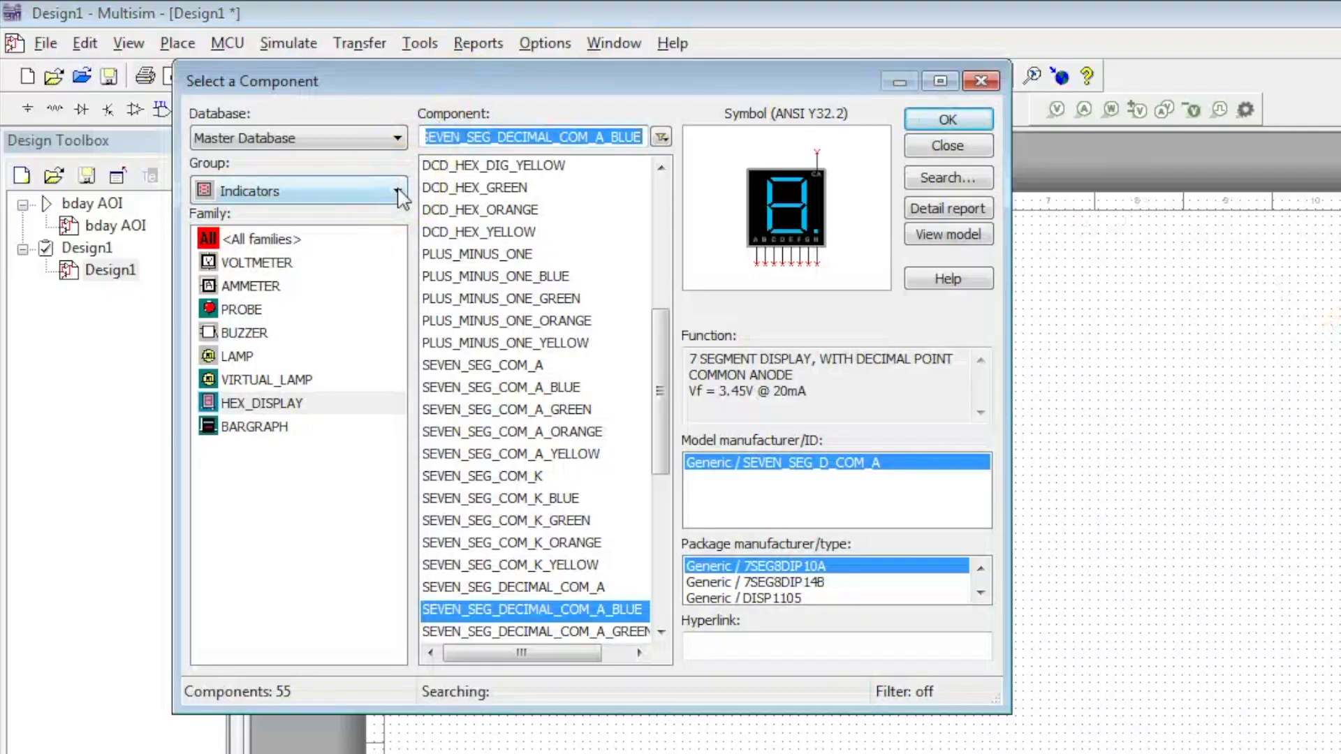
left_click(397, 193)
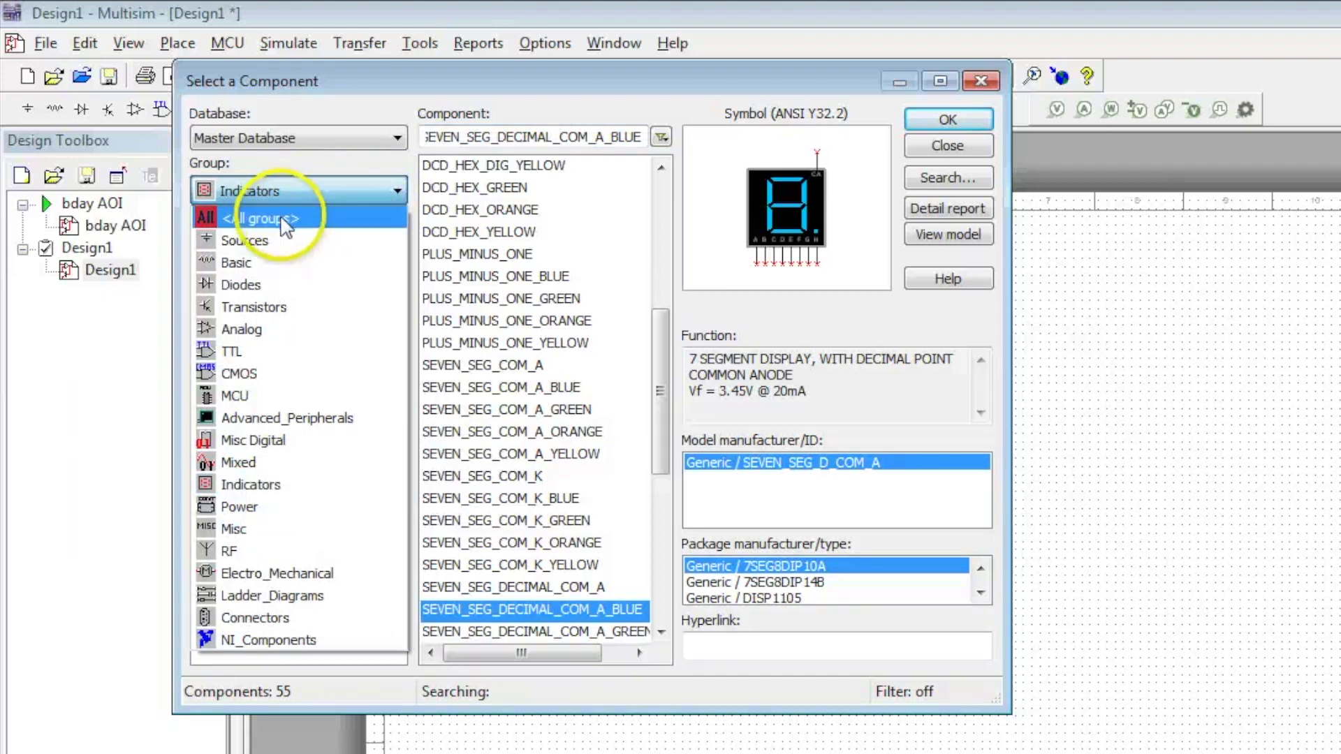
left_click(255, 264)
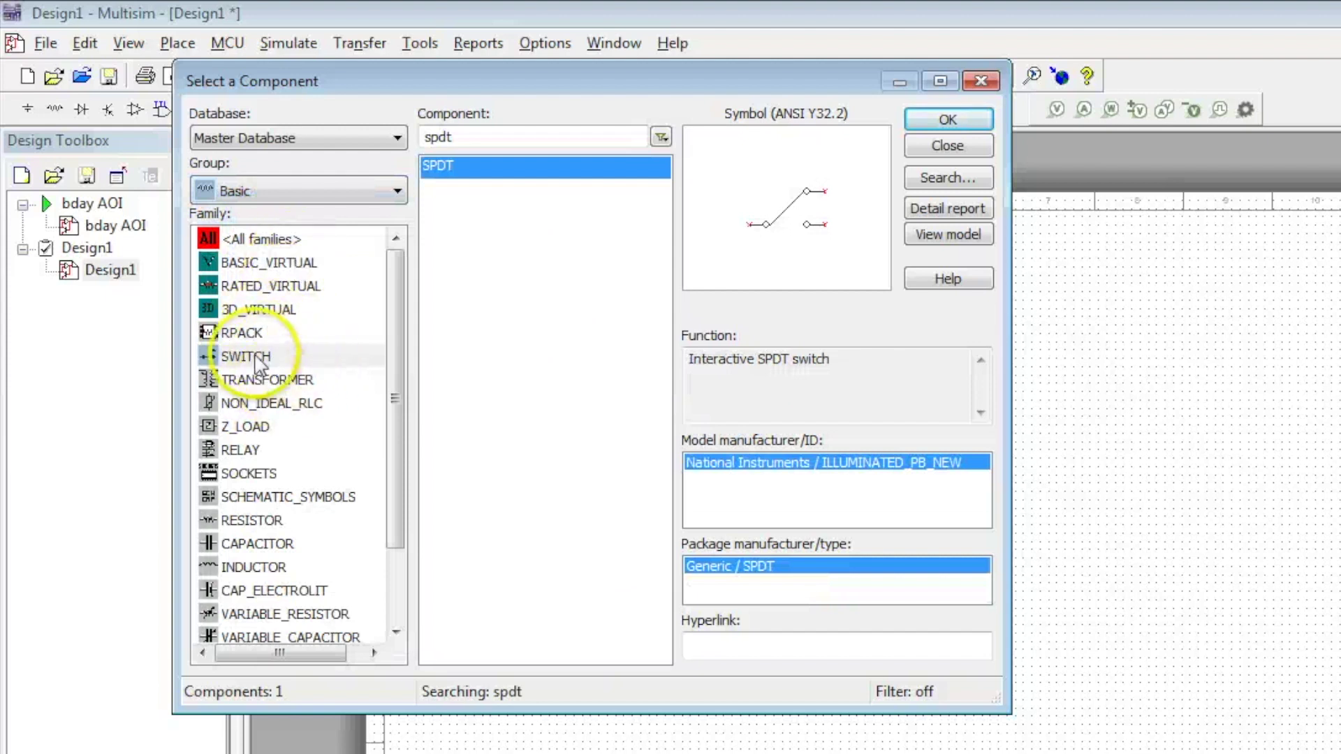
left_click(236, 334)
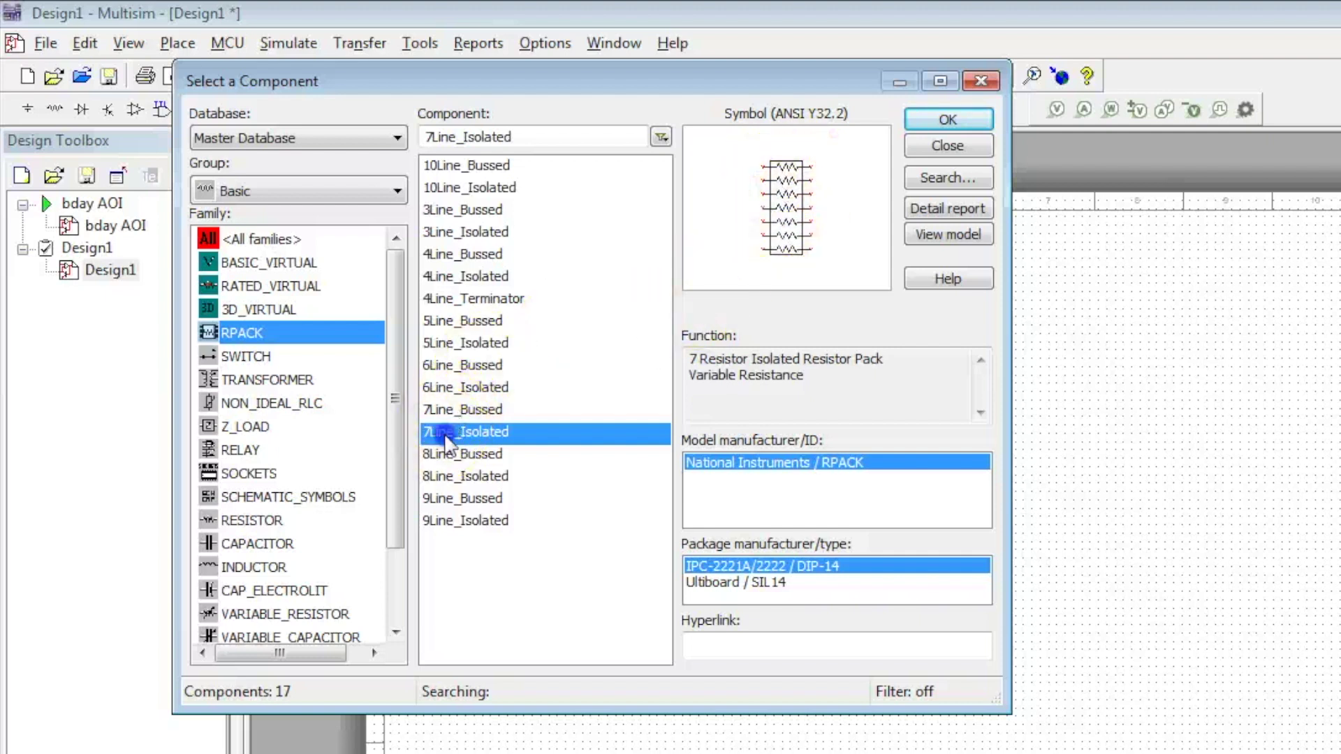
left_click(948, 120)
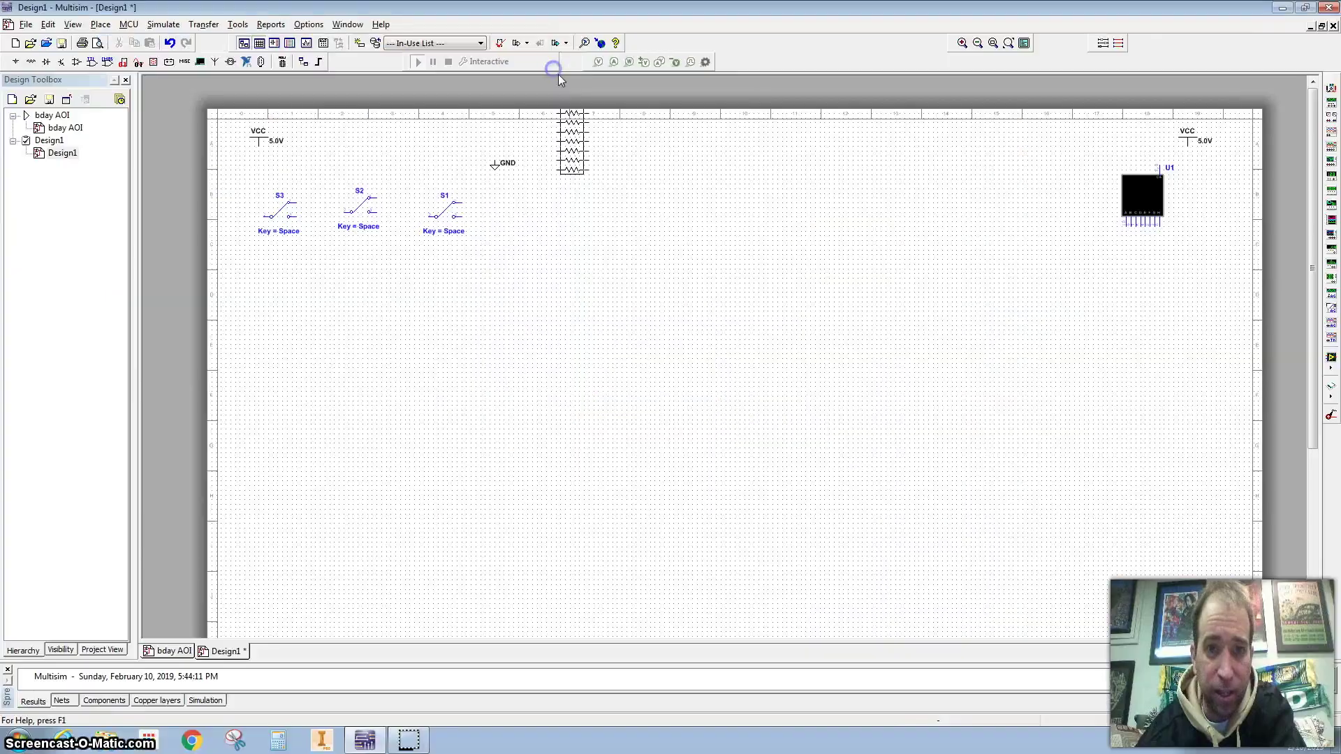
left_click(1009, 305)
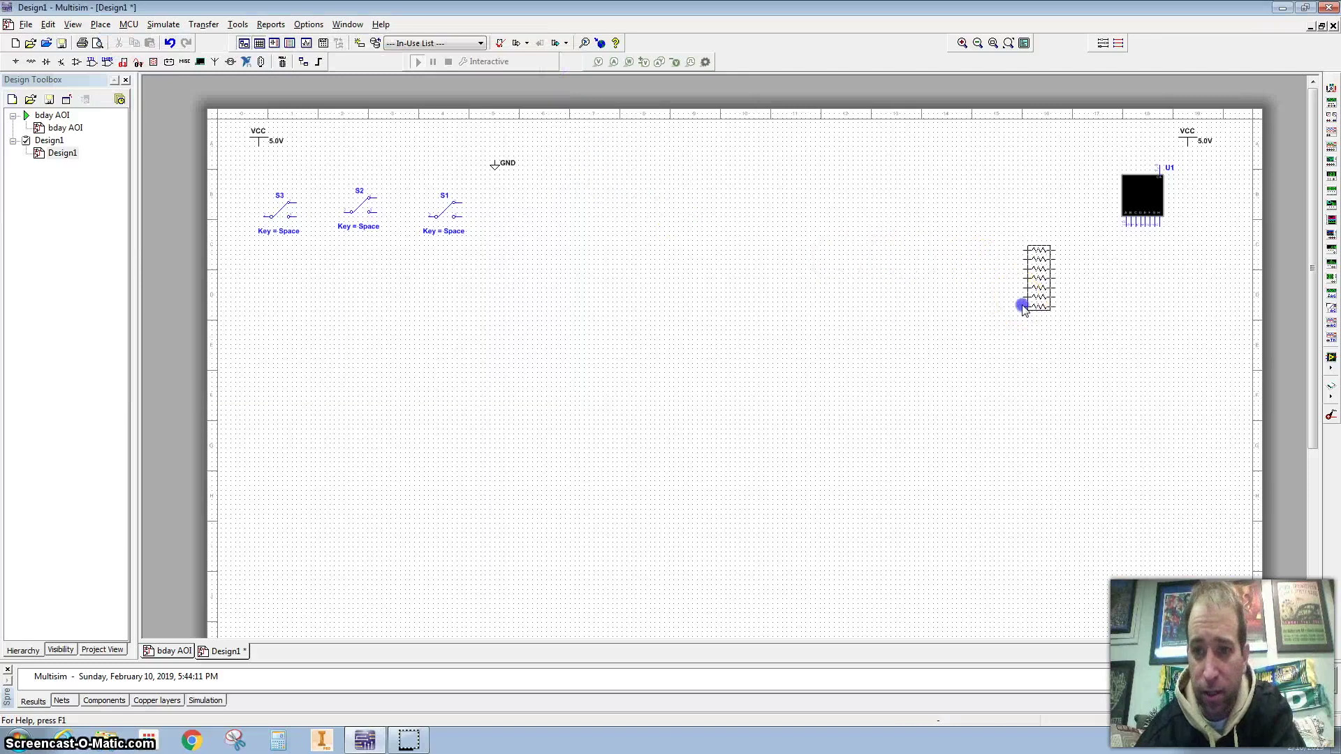
left_click(555, 45)
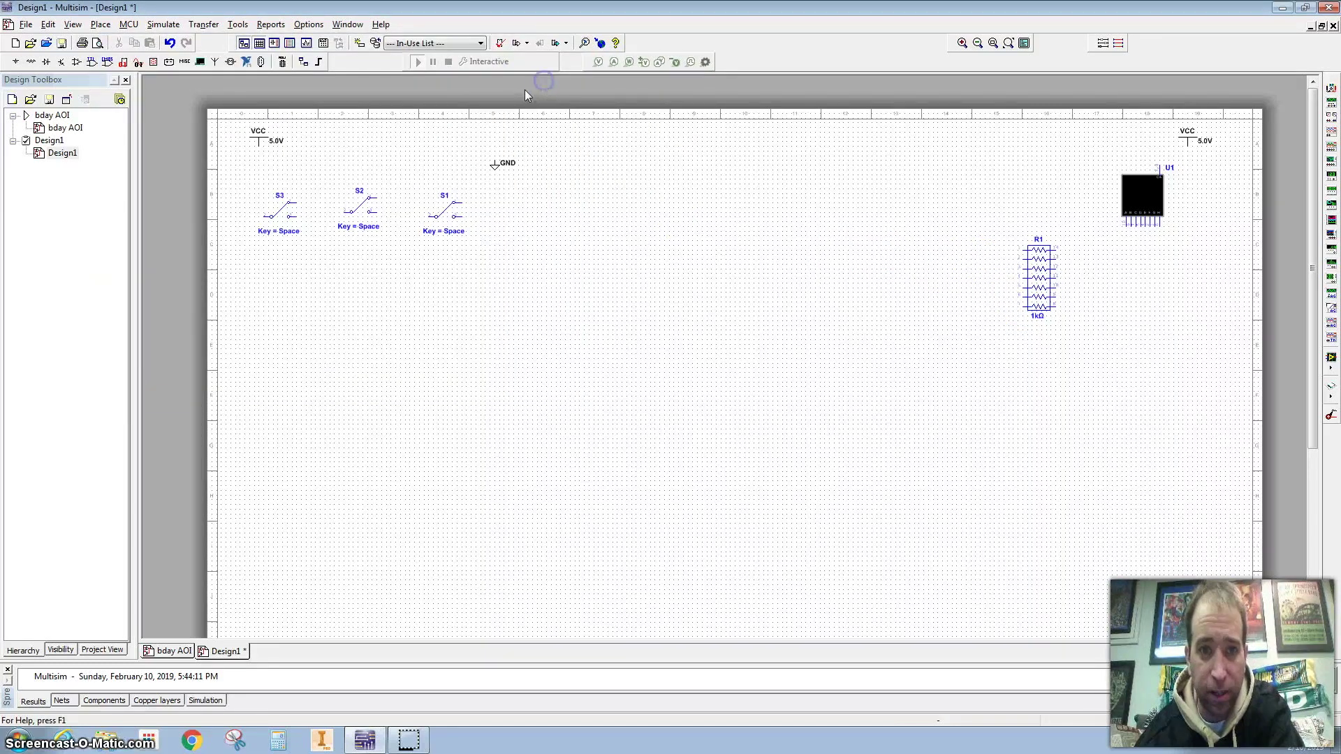
left_click(1009, 360)
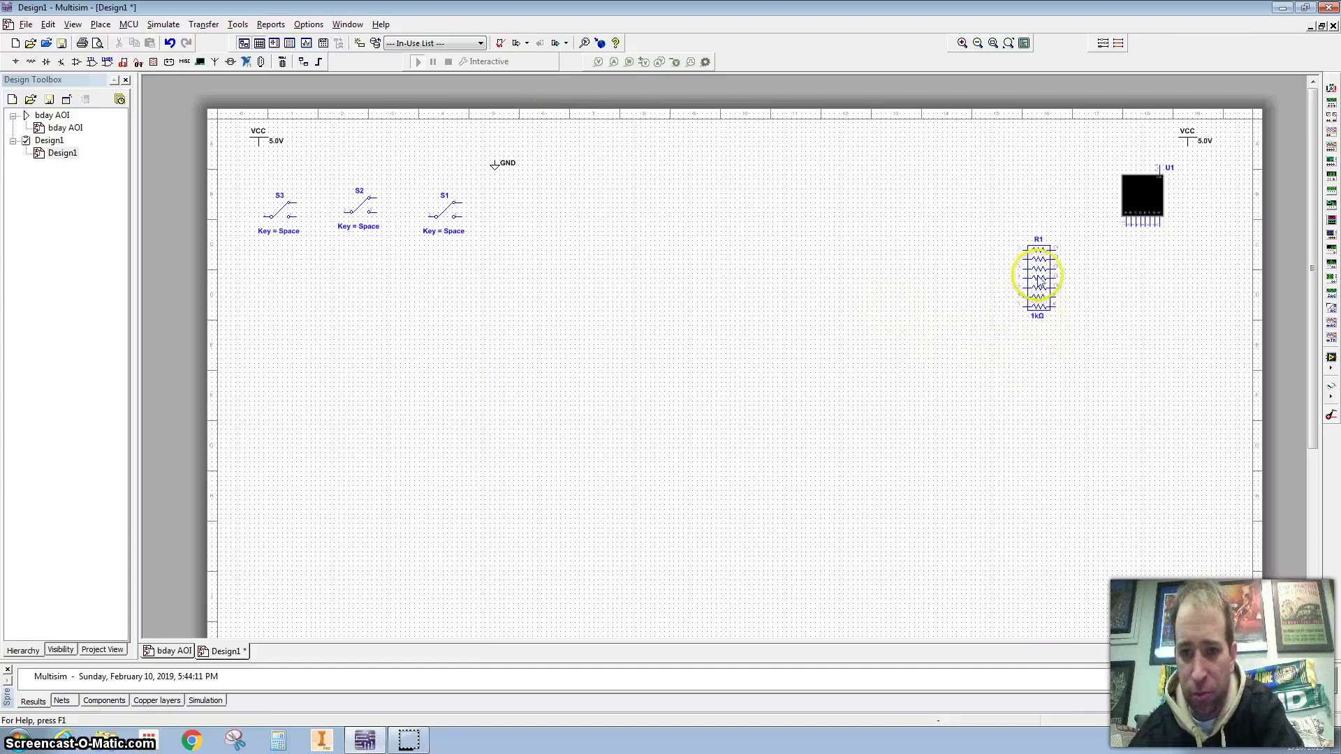
Set resistor pack R1's resistance to 220 Ω
left_click(1038, 273)
double_click(1038, 273)
type("2")
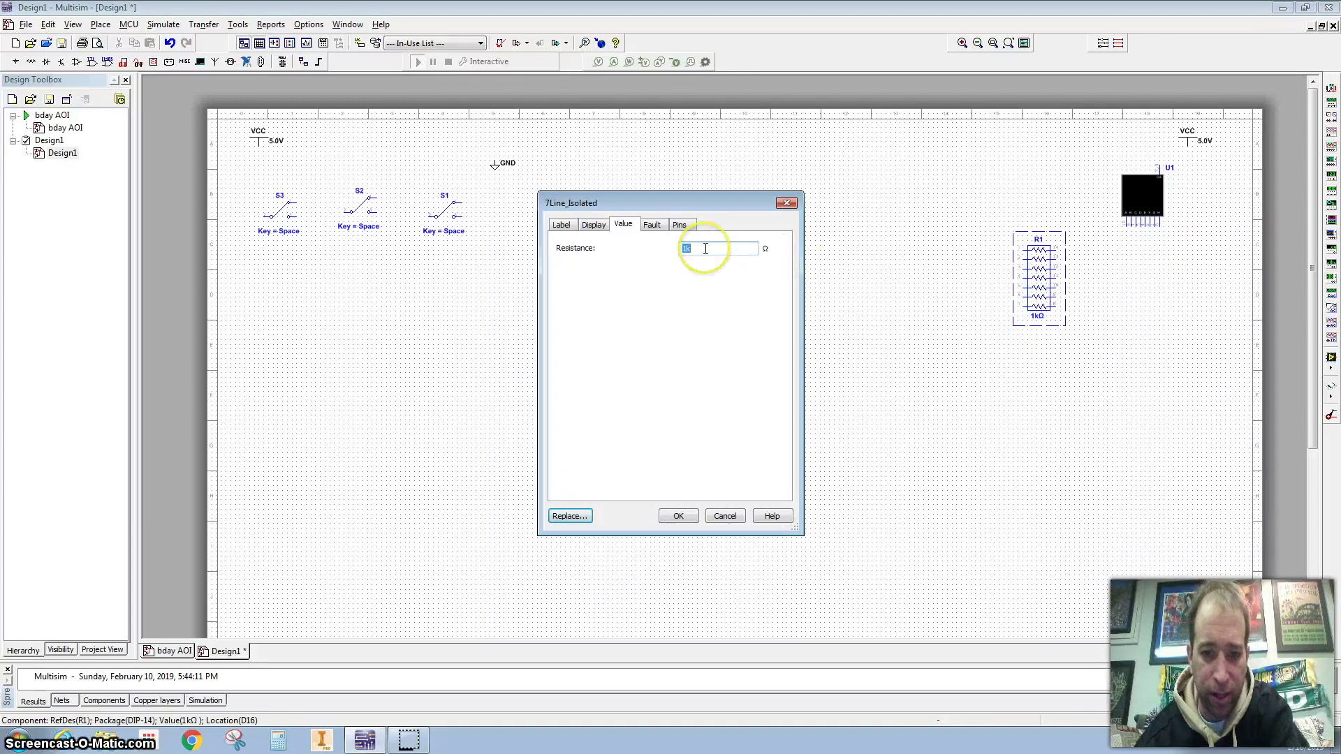
type("20")
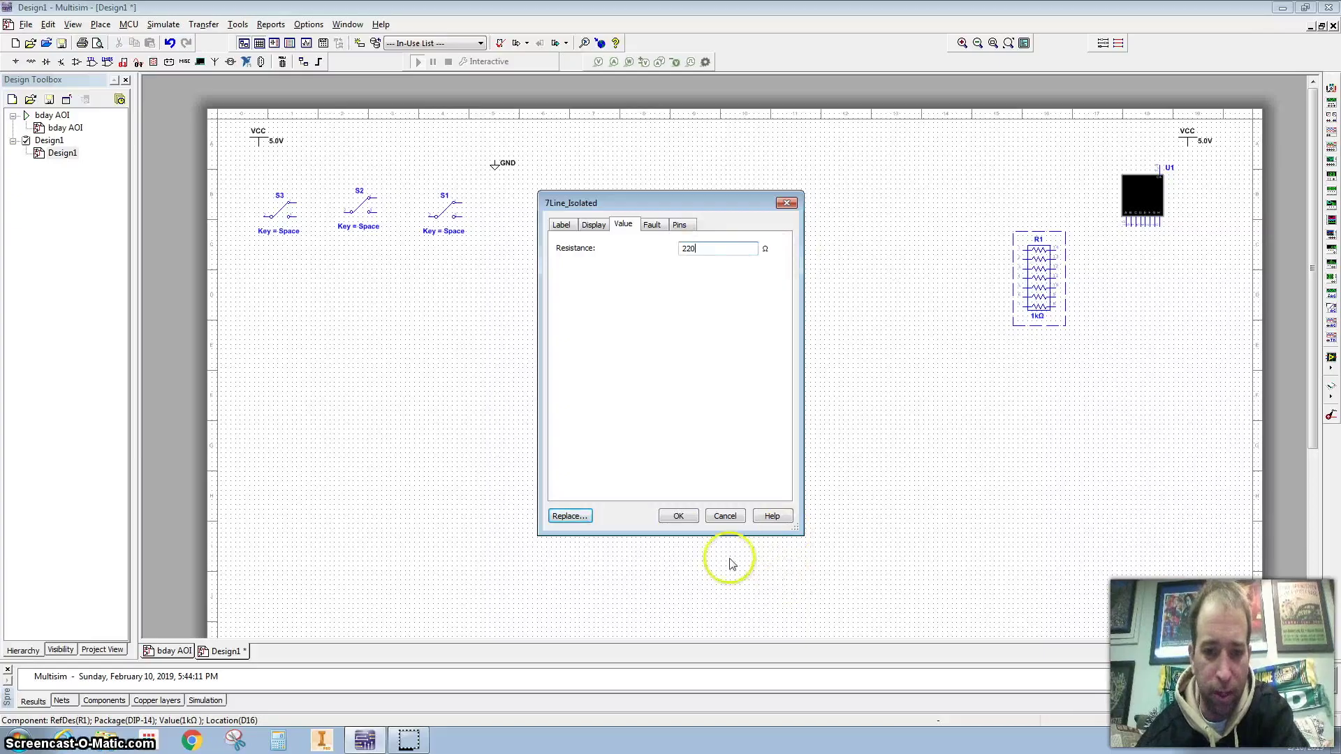
left_click(678, 516)
Rotate switches S1, S2 and S3 each 90° counter-clockwise to stand vertically
right_click(432, 204)
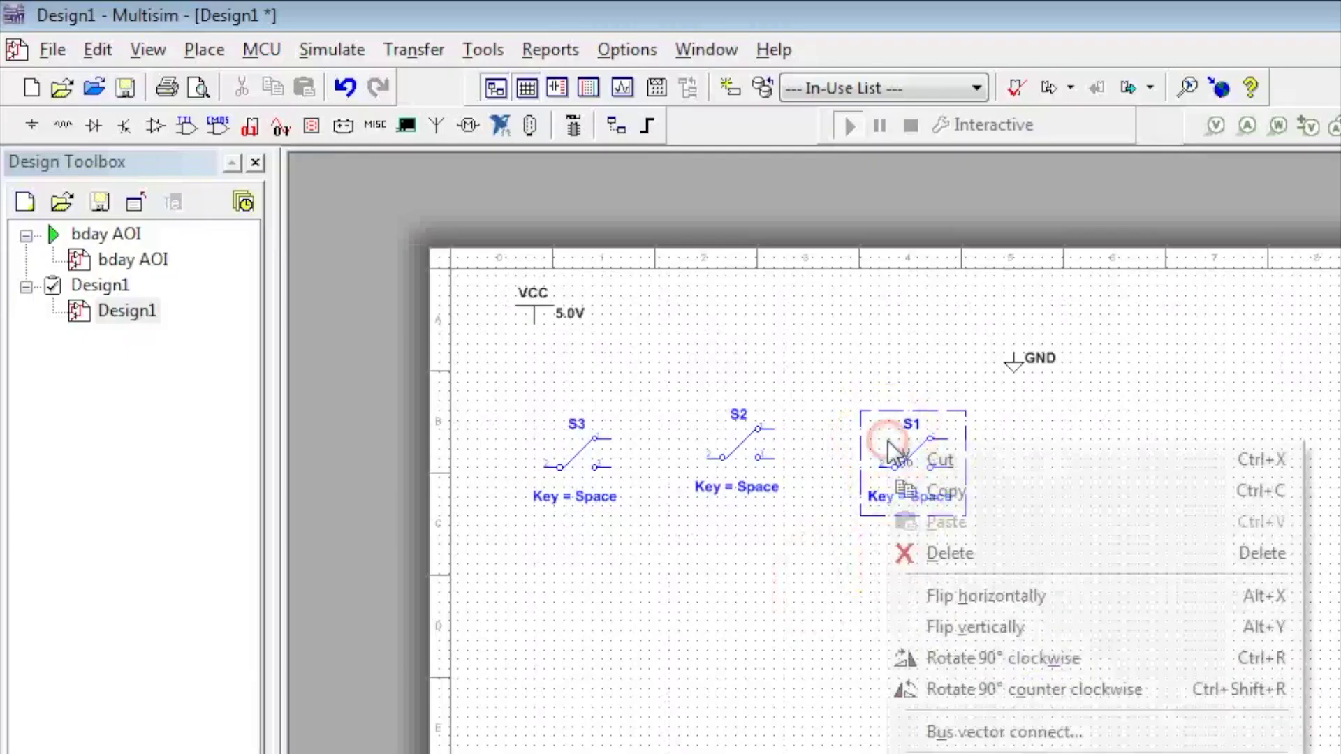
left_click(1002, 690)
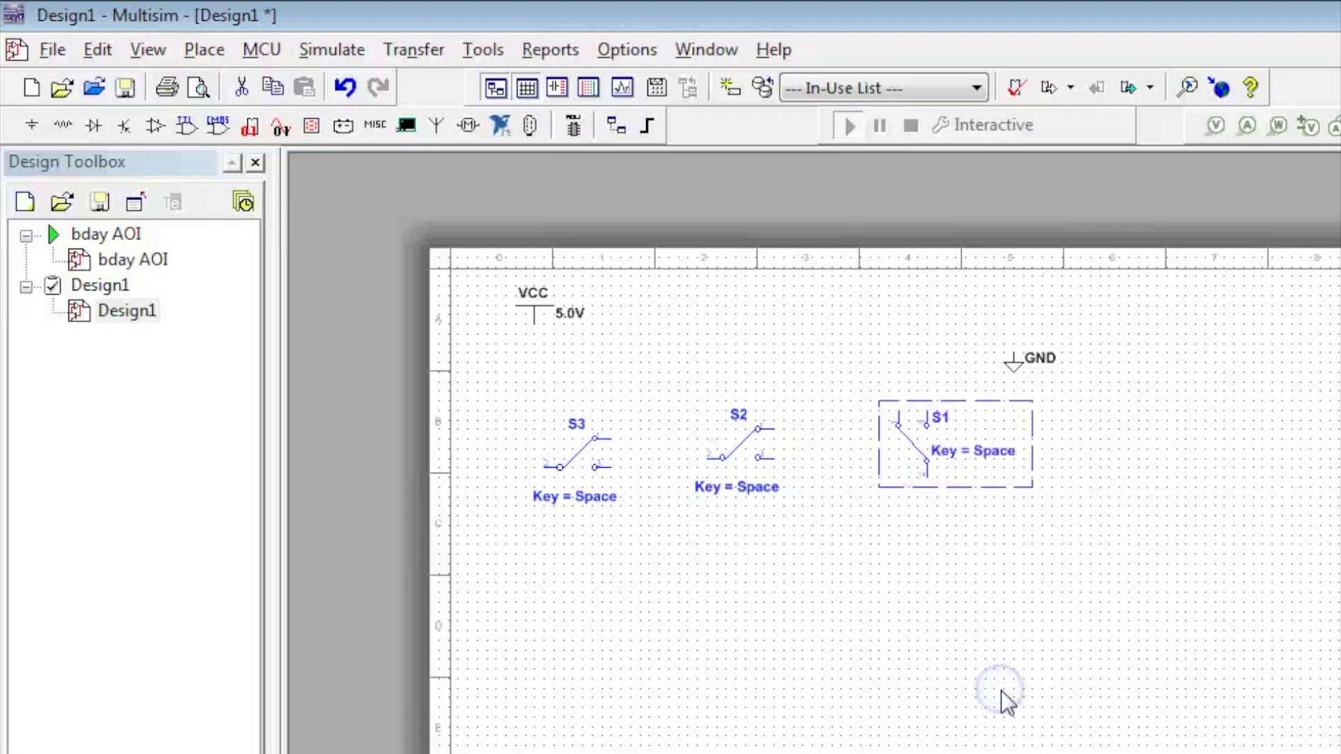
right_click(713, 449)
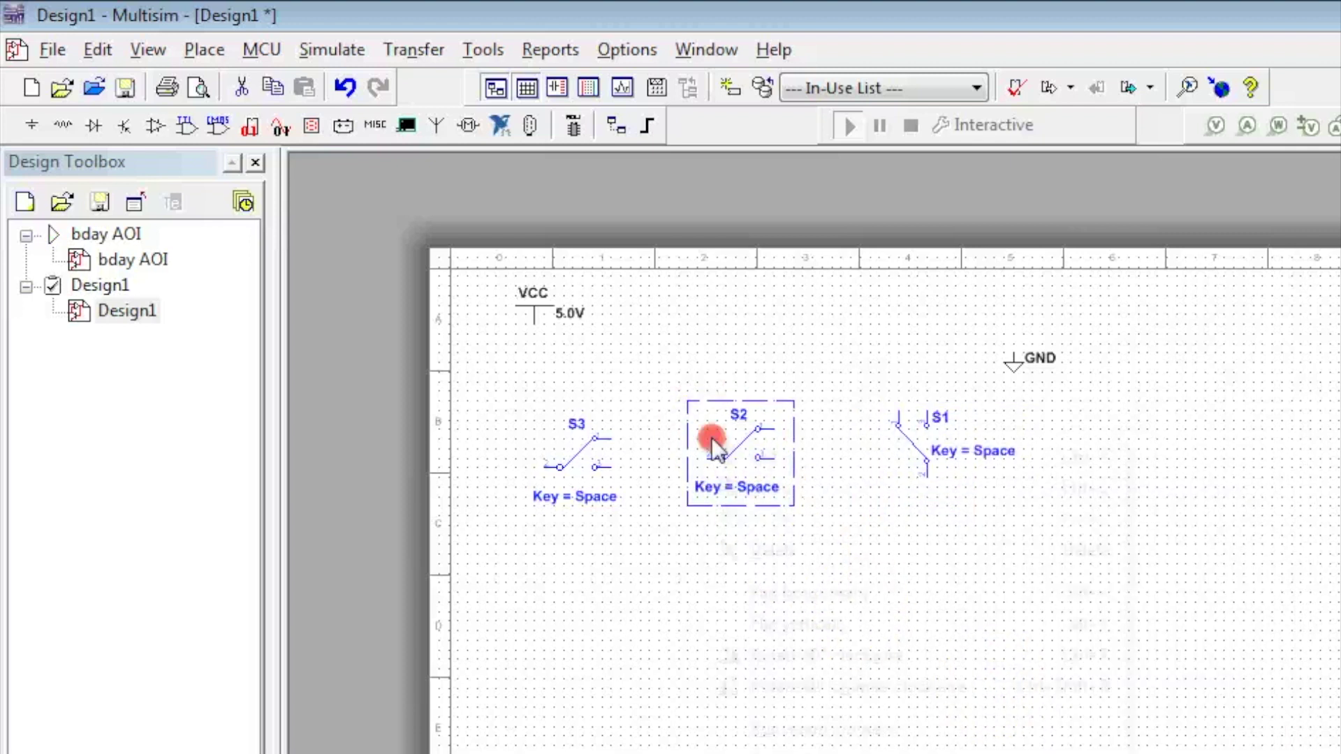
left_click(816, 687)
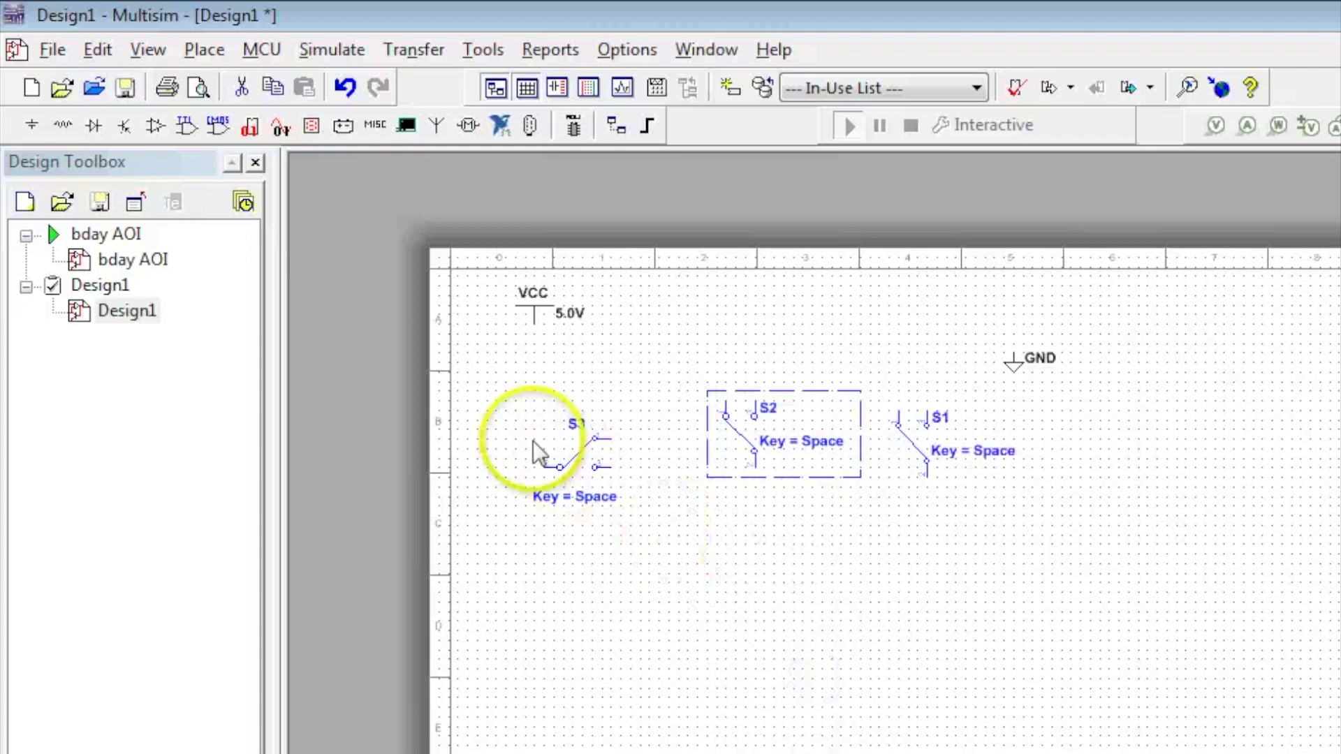
left_click(564, 438)
right_click(564, 438)
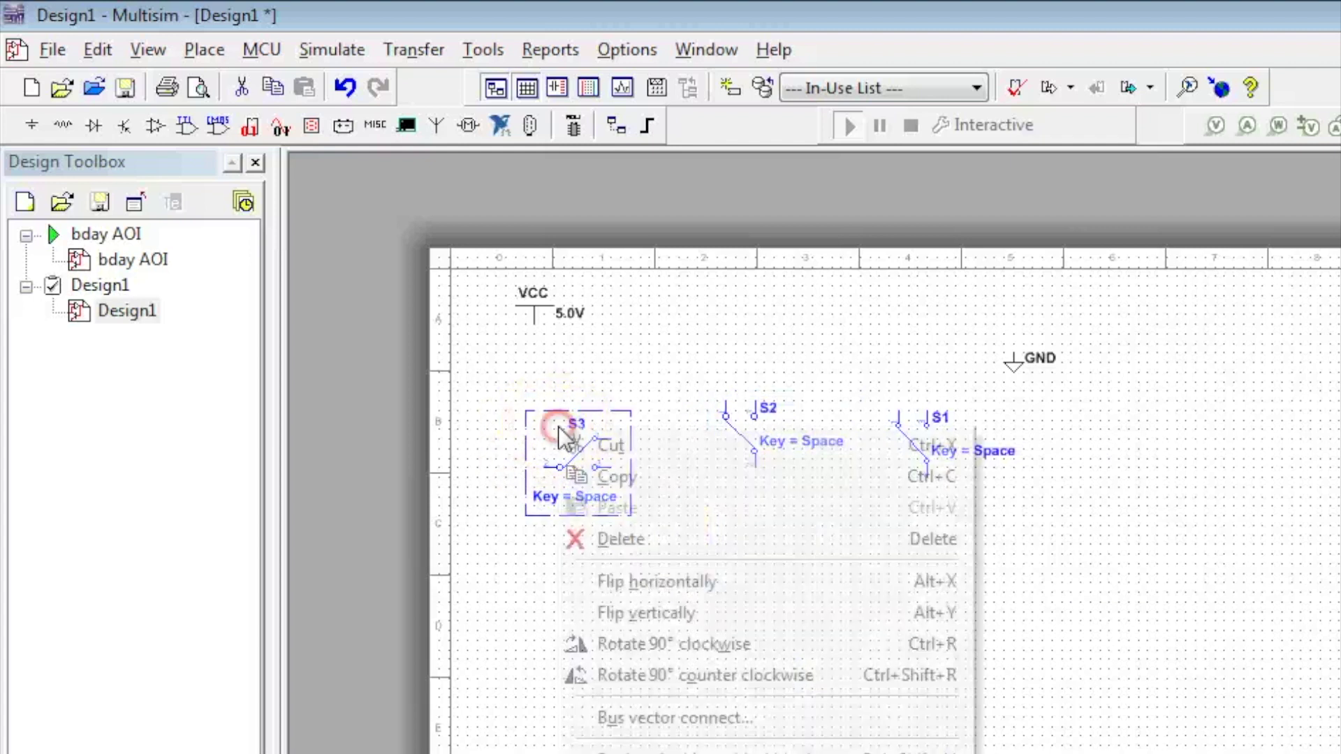
left_click(637, 675)
left_click(718, 599)
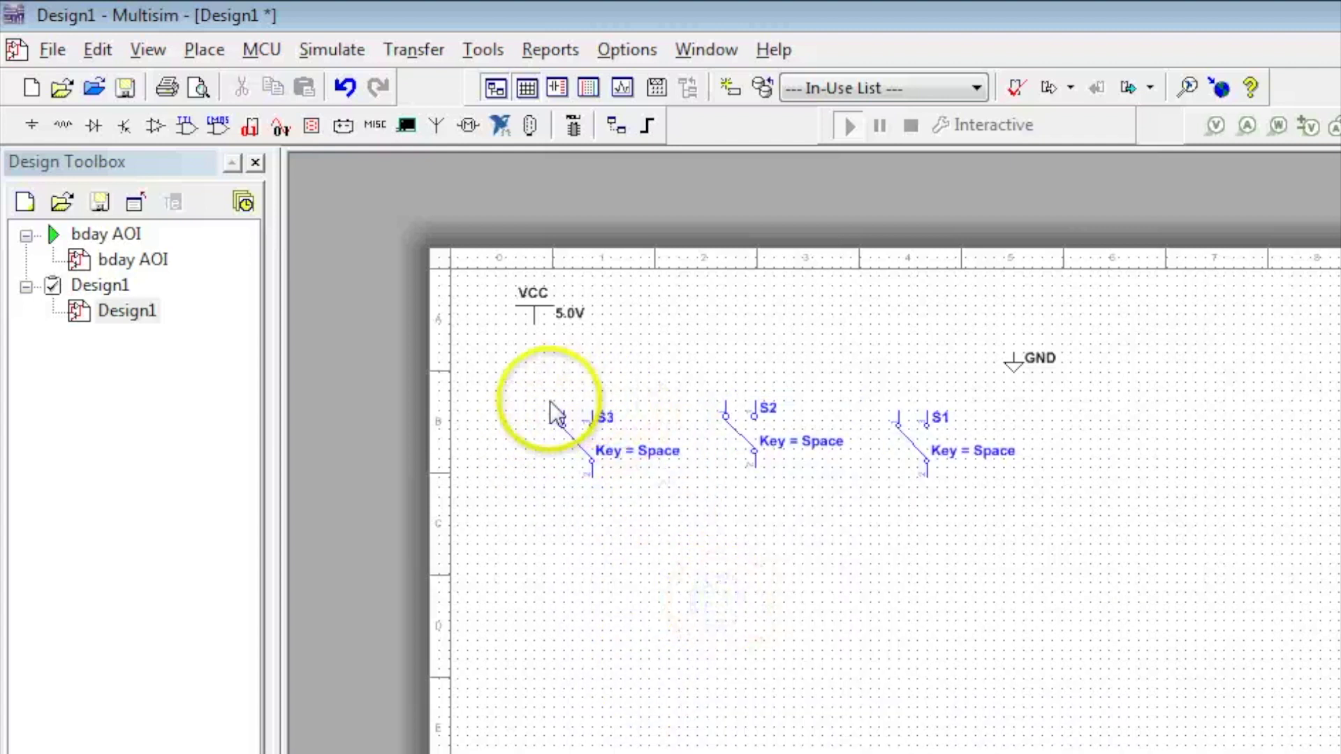
Wire the top pins of S3, S2 and S1 to ground and colour the ground net black
left_click(563, 422)
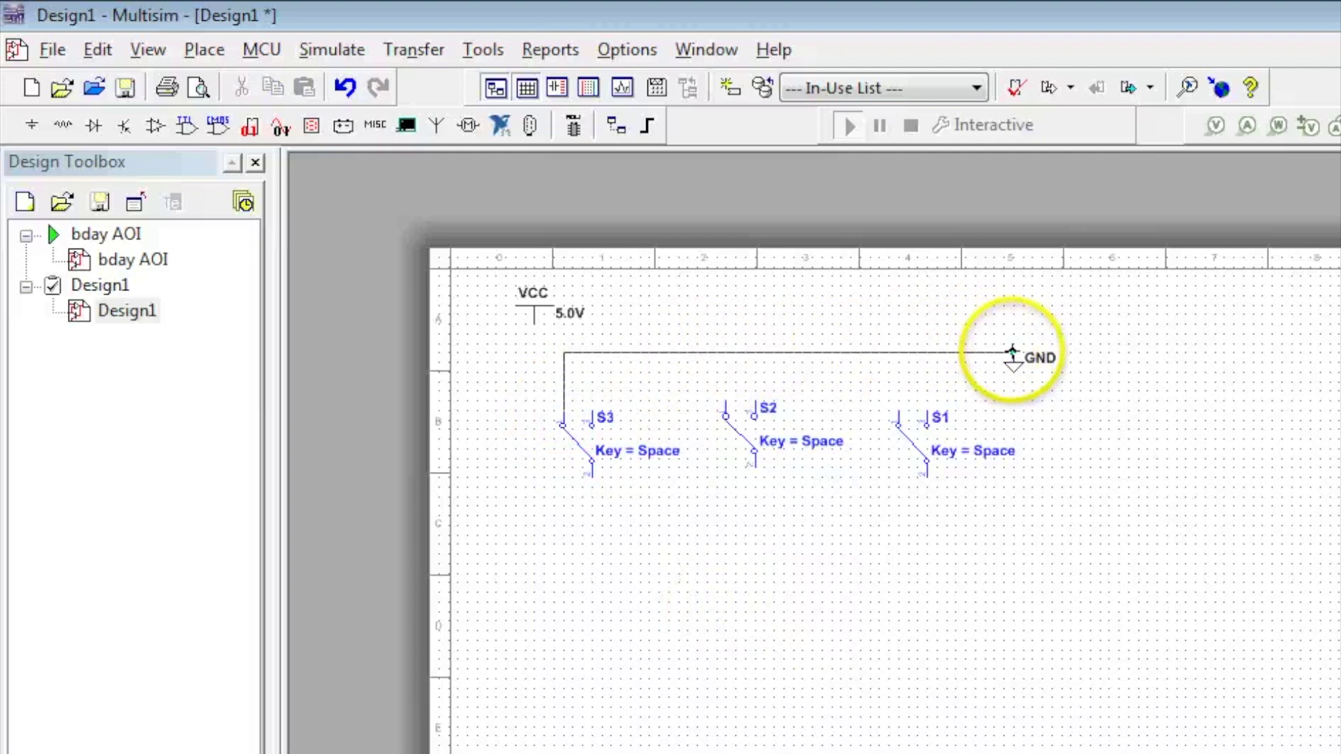
left_click(1011, 344)
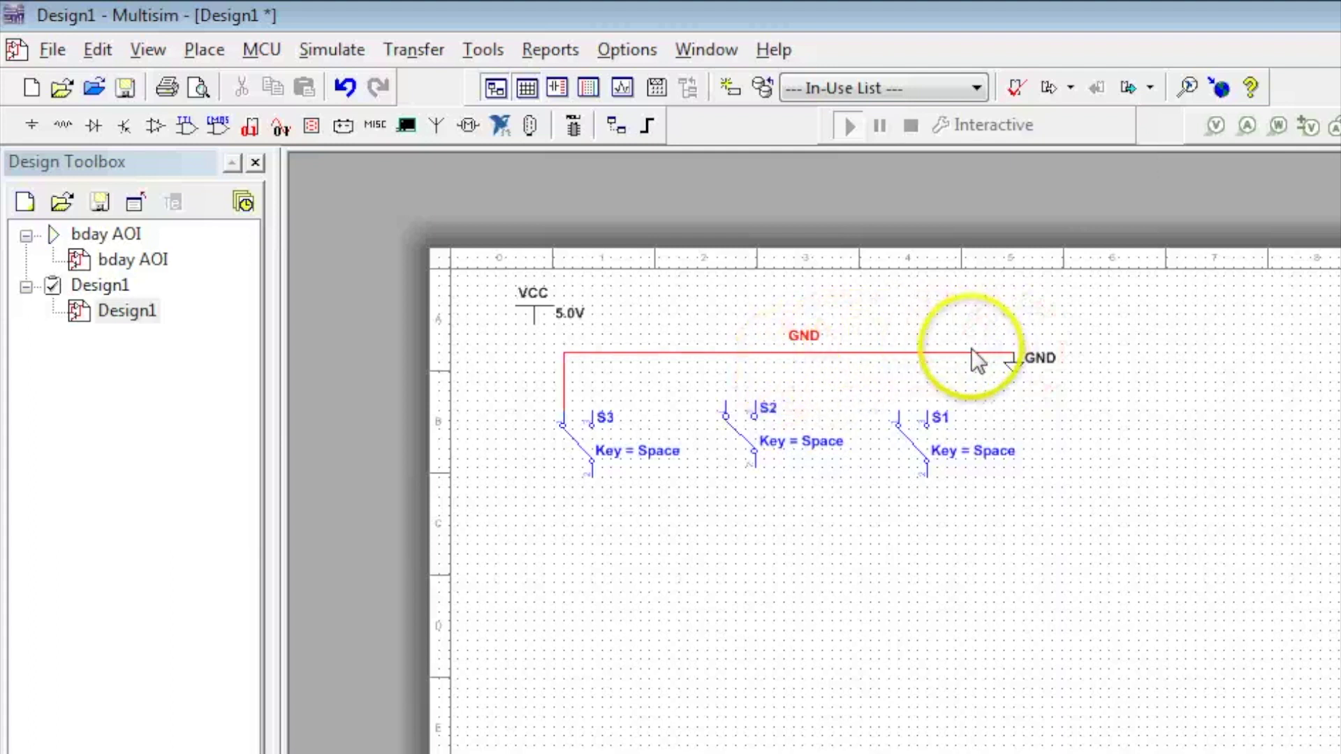
left_click(917, 356)
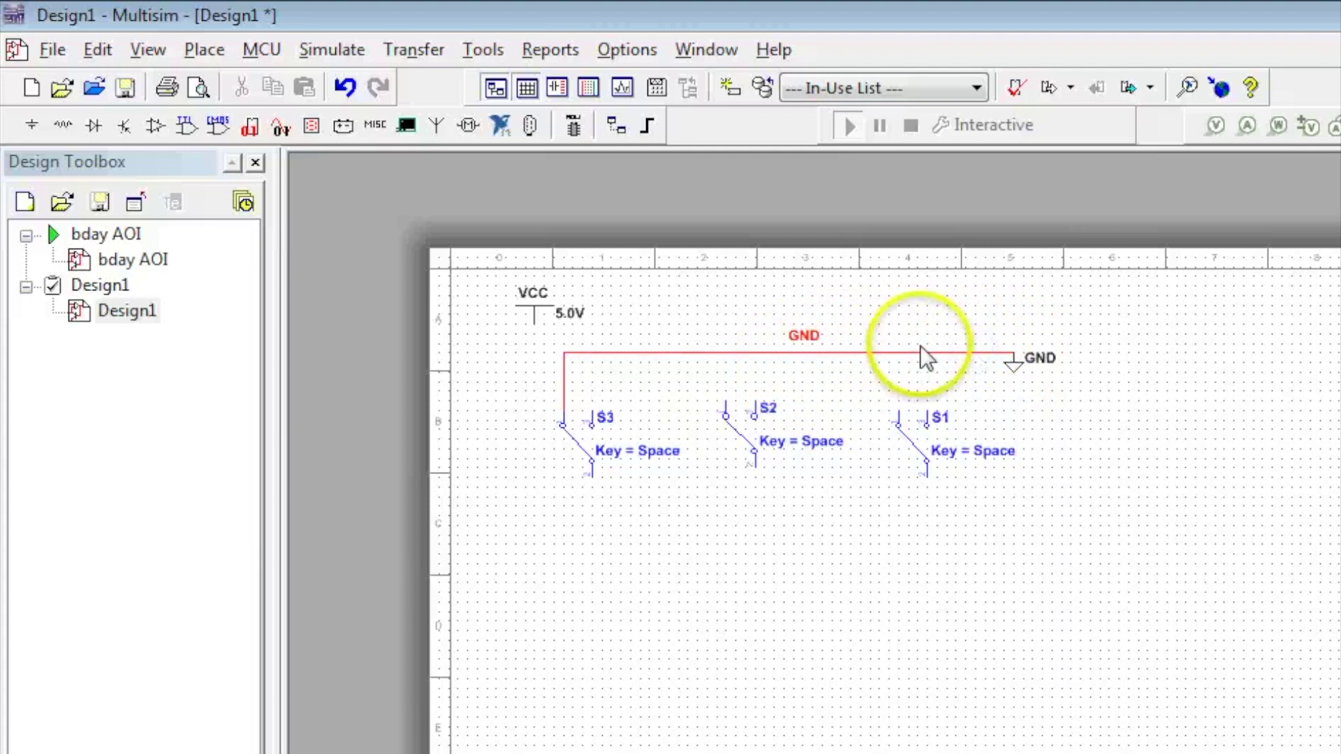
double_click(906, 352)
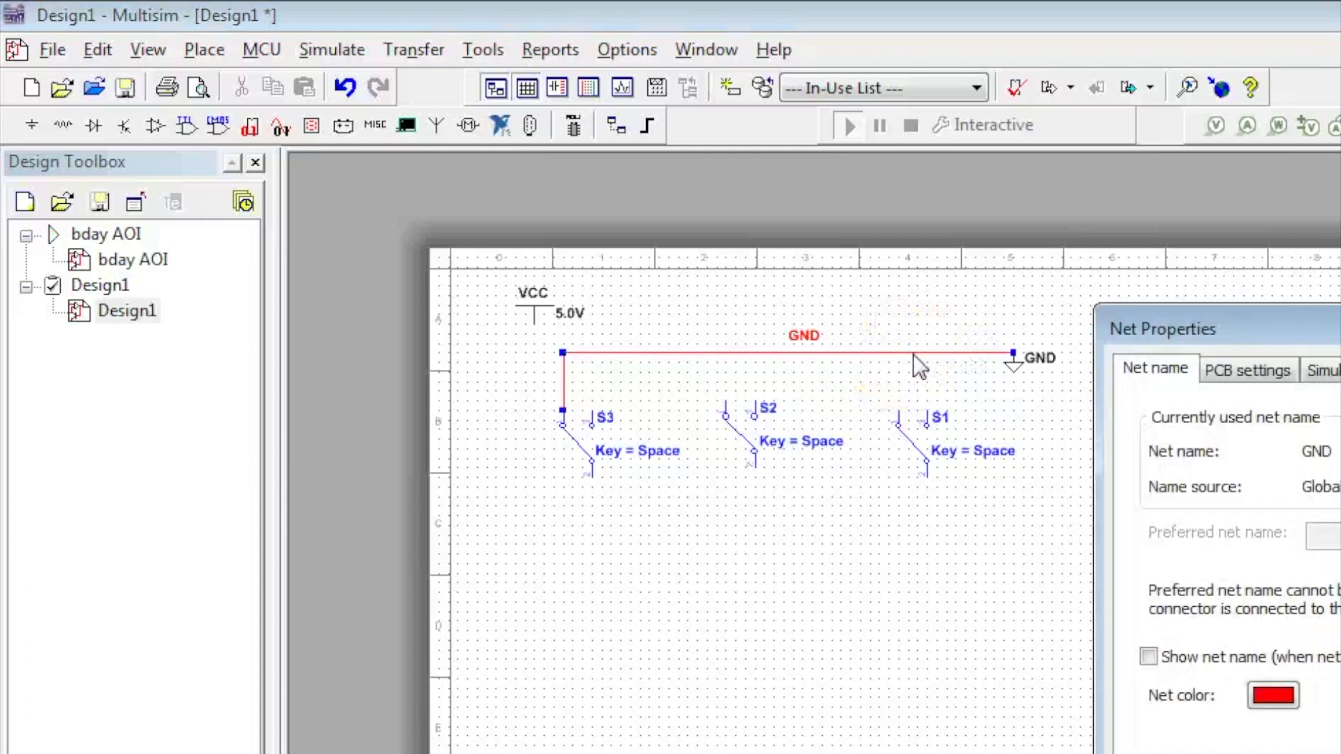
left_click(1277, 718)
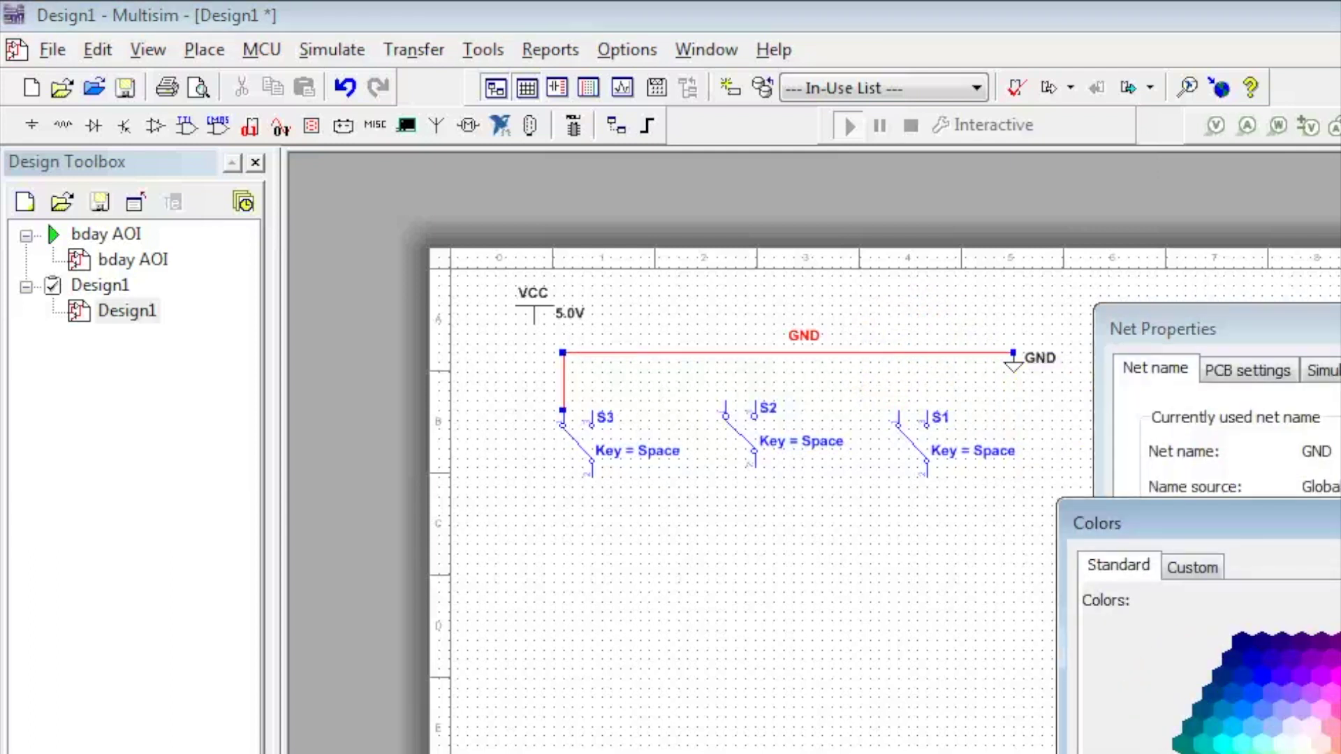
key("Return")
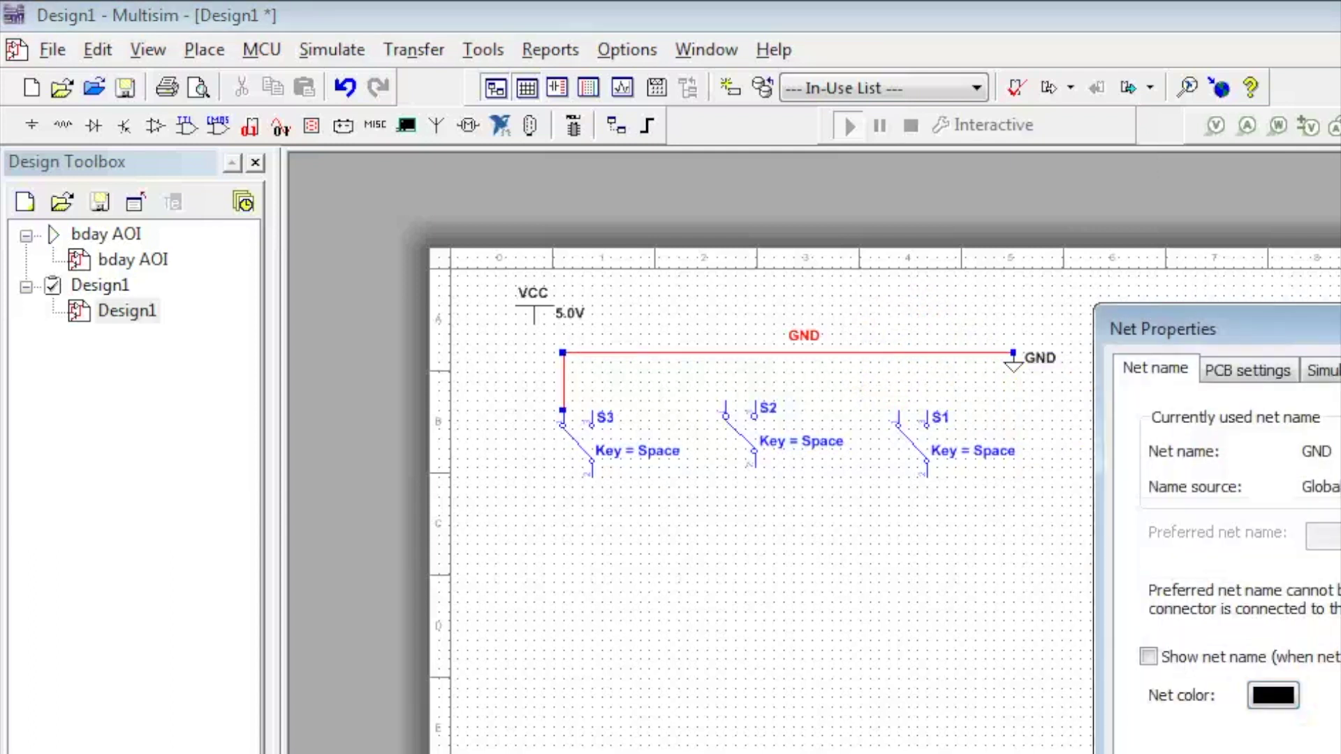
key("Return")
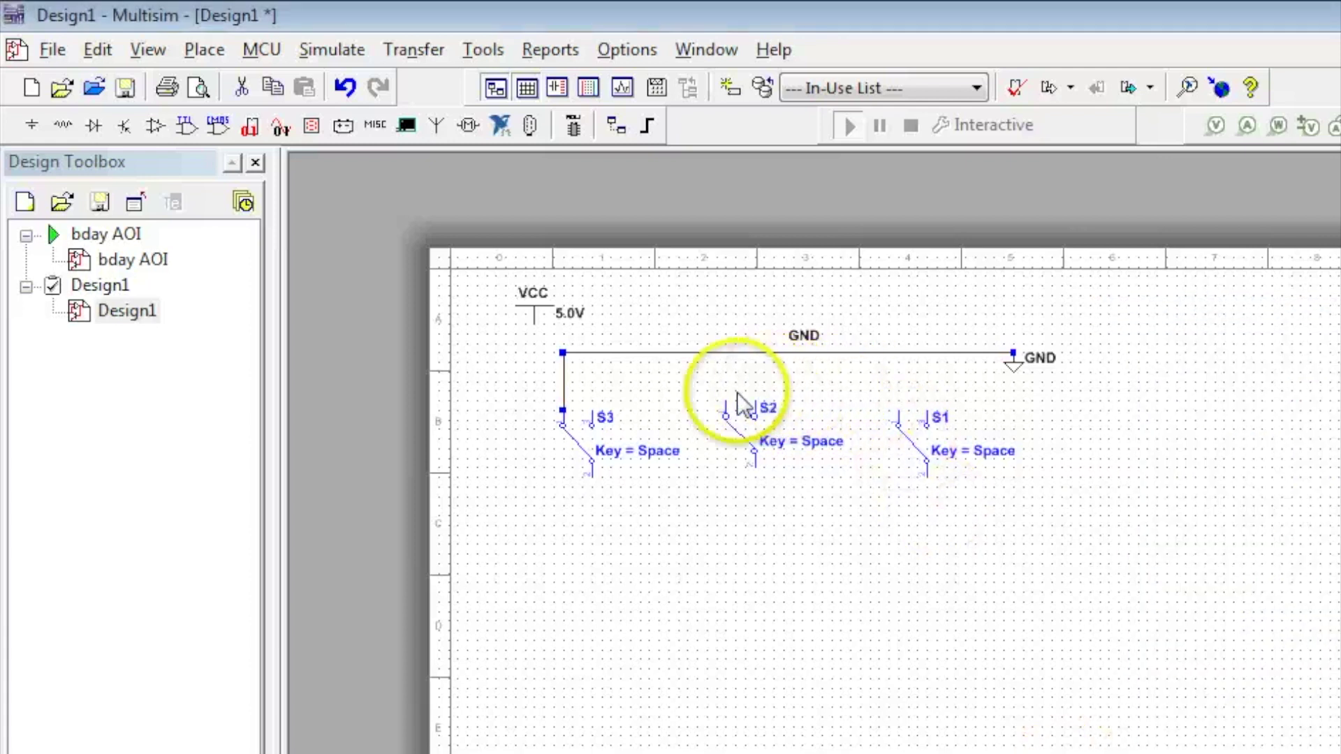
left_click(725, 403)
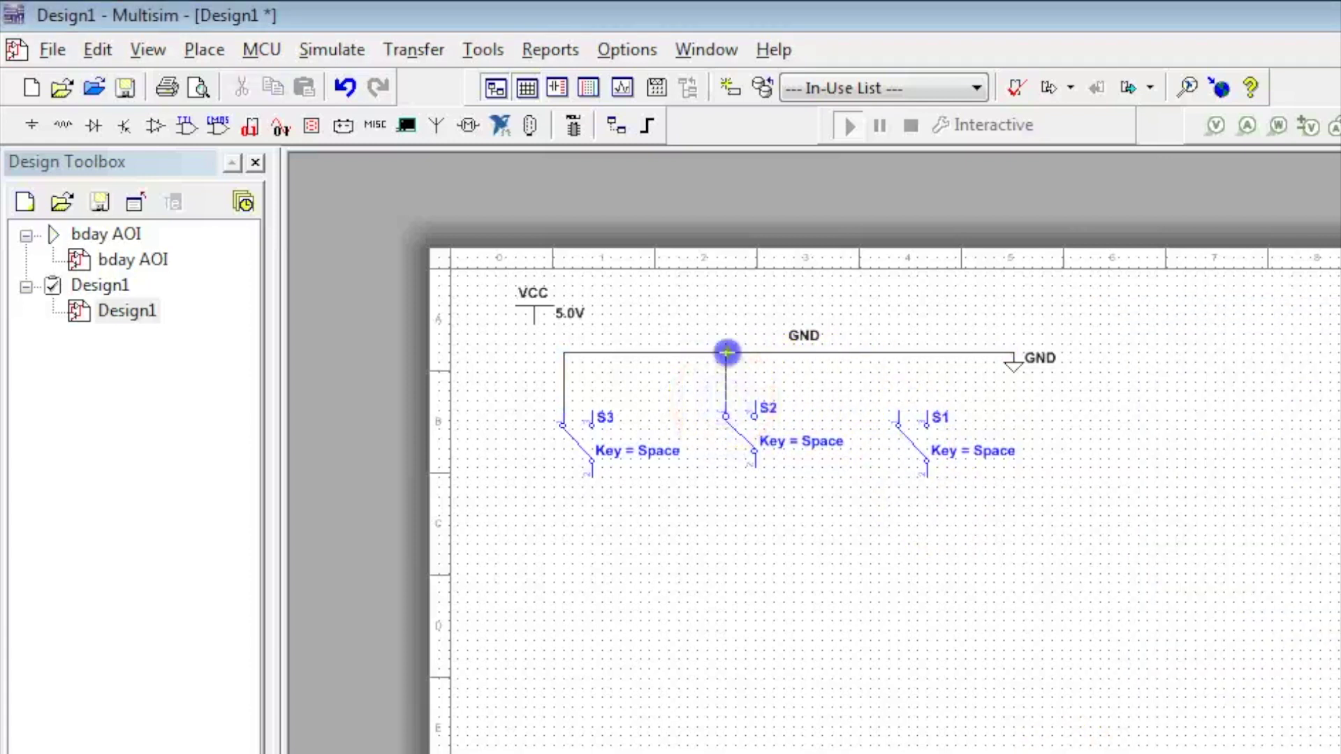
left_click(898, 412)
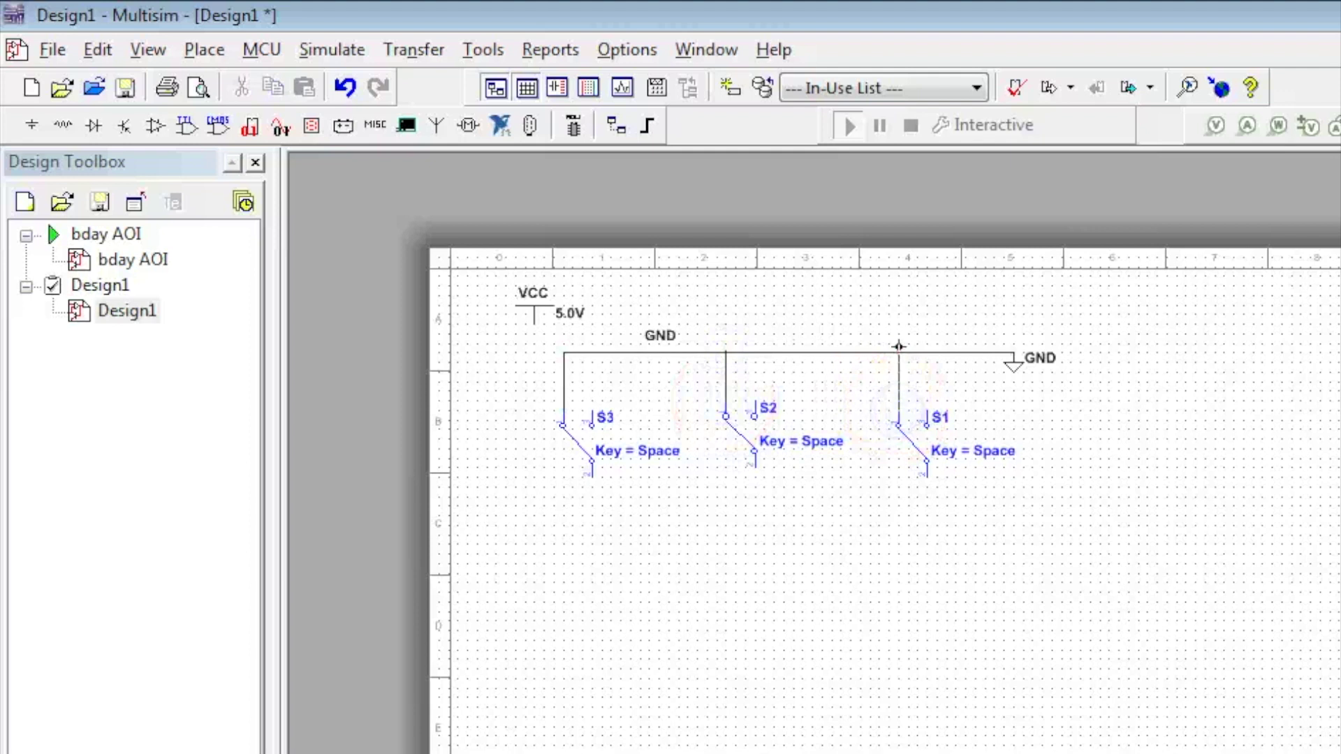
Wire the right pins of S1, S2 and S3 to the VCC rail
left_click(926, 417)
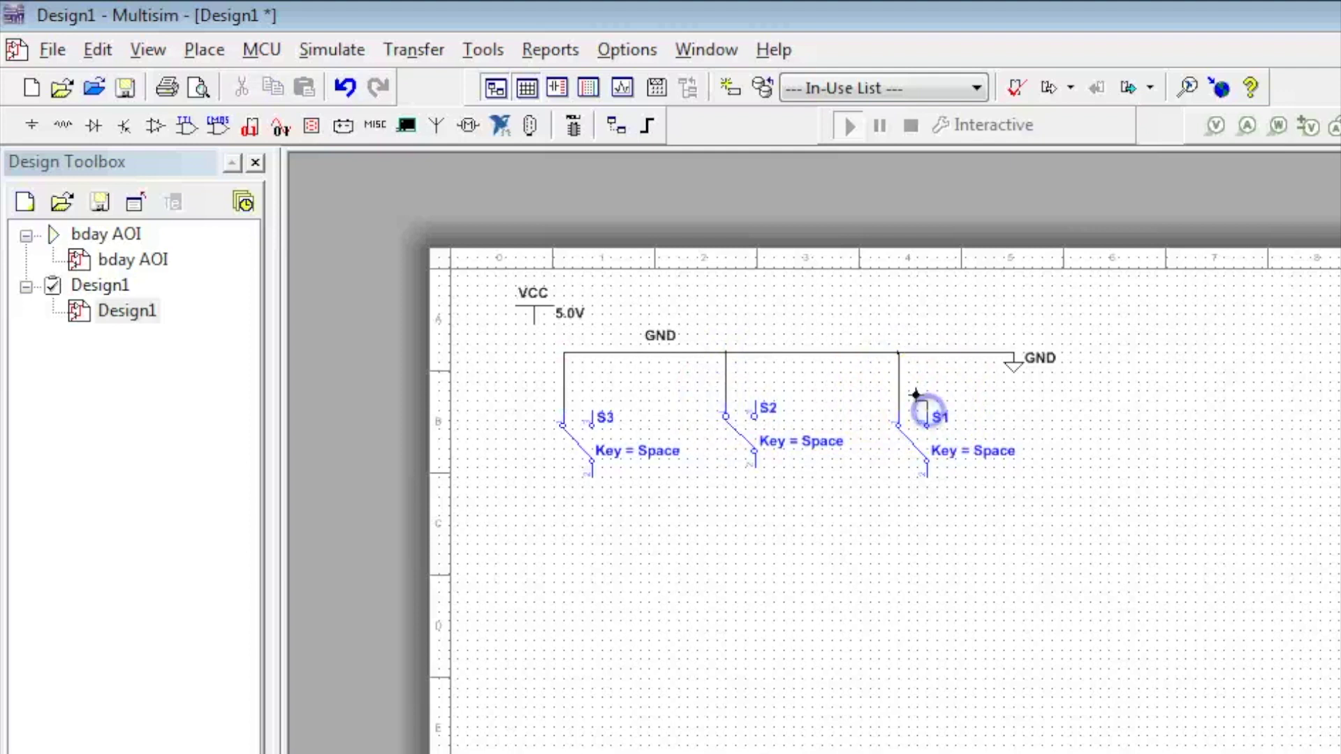
left_click(535, 324)
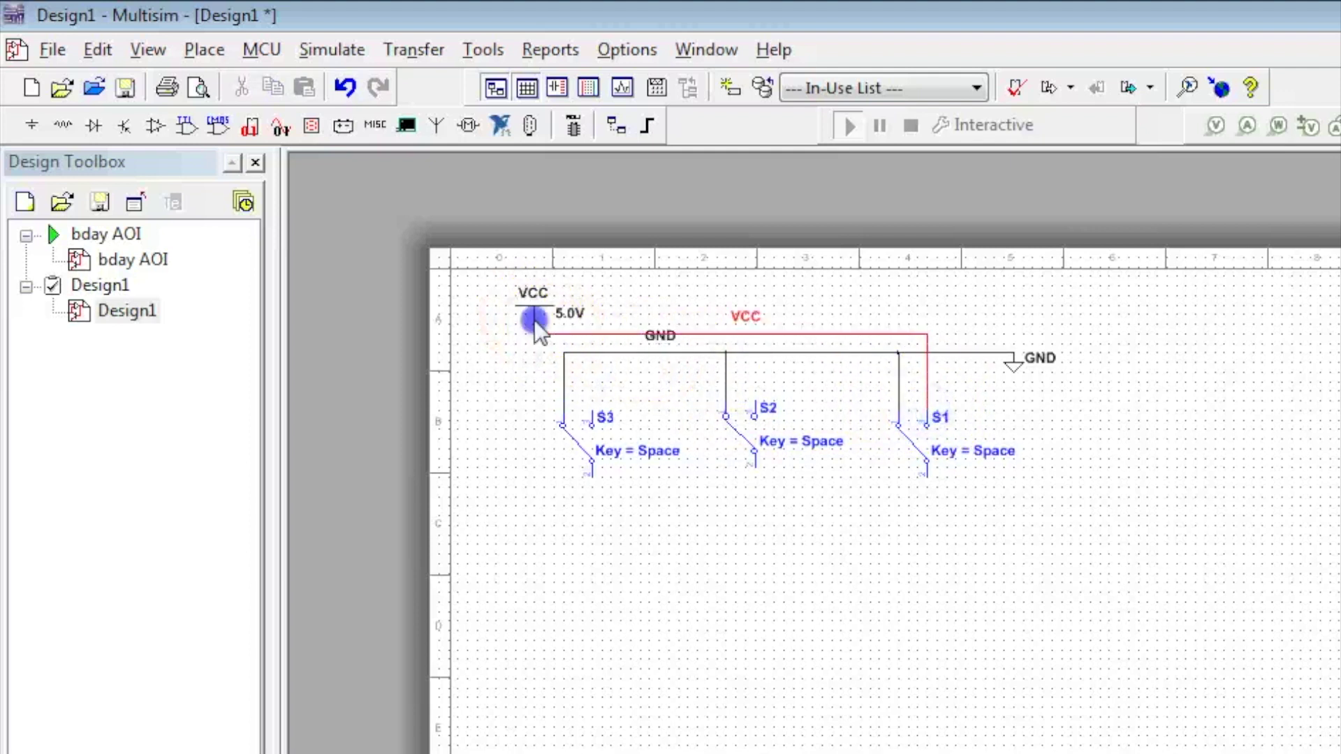
left_click(754, 416)
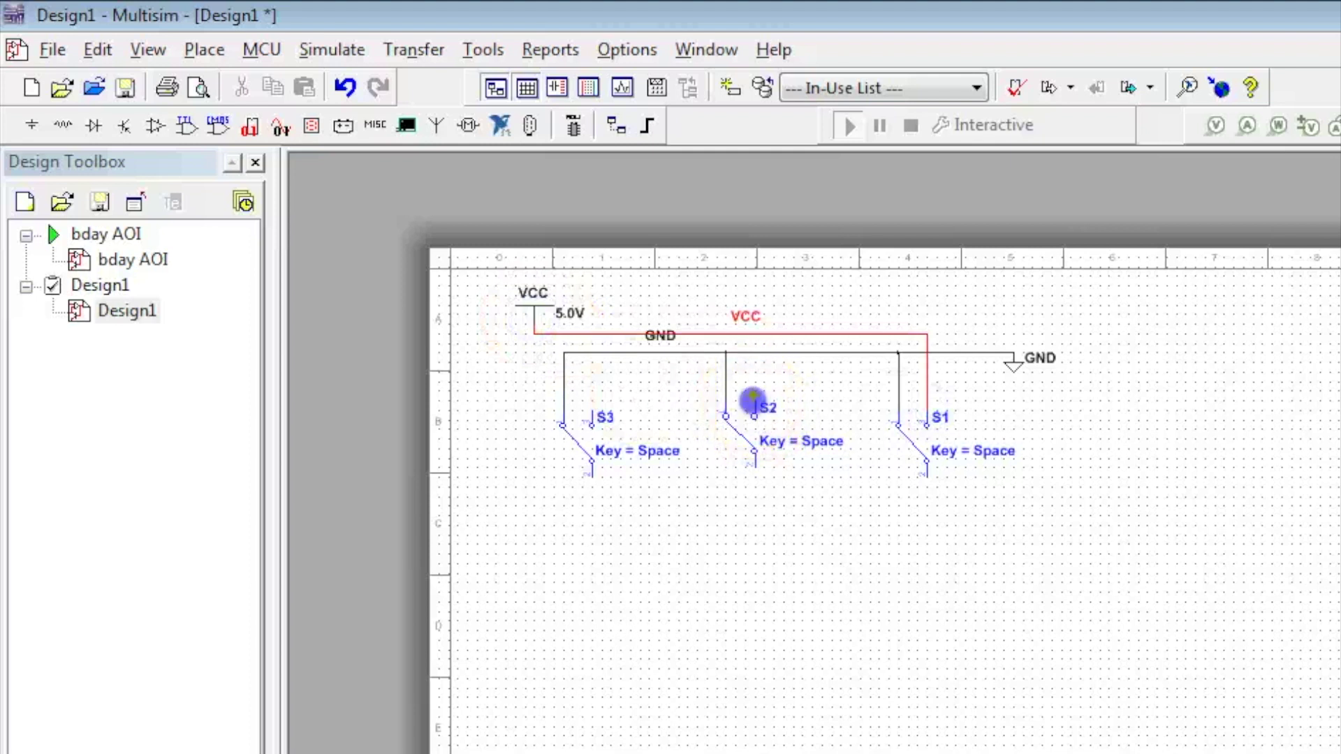
left_click(754, 335)
left_click(593, 423)
left_click(592, 334)
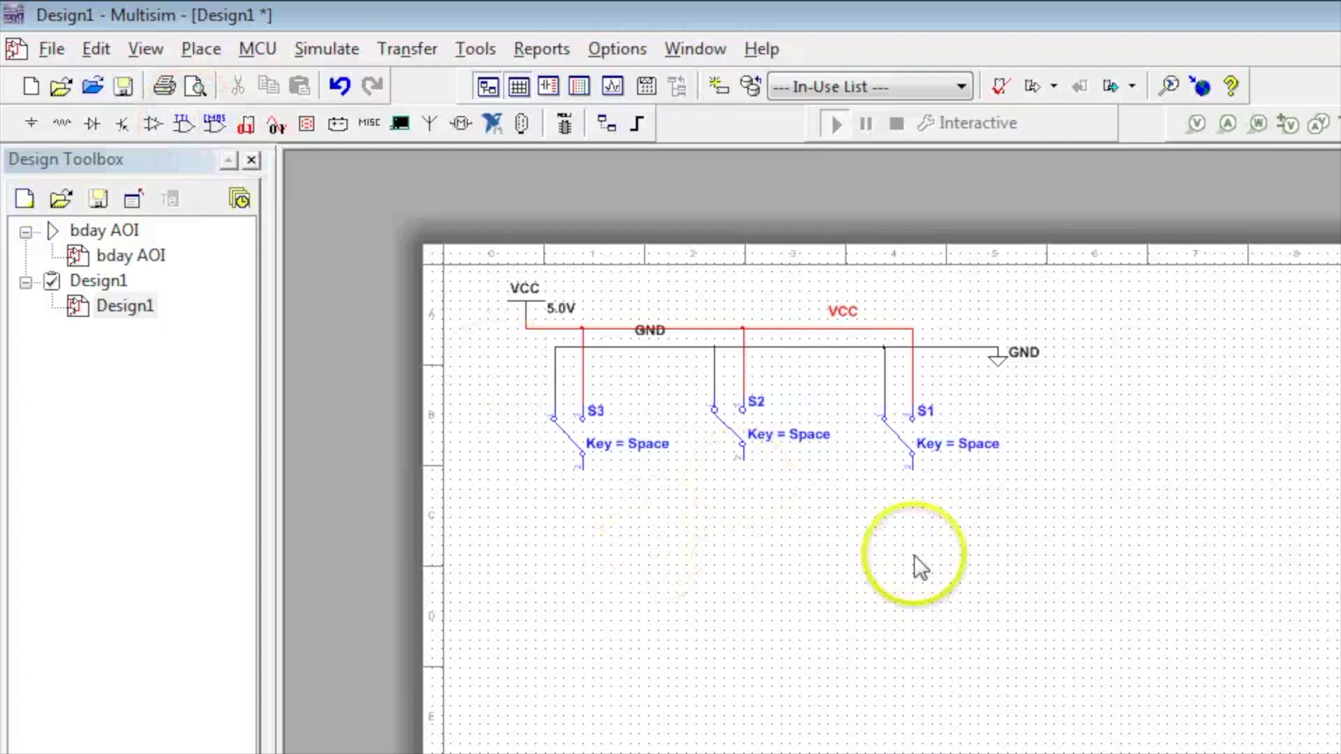
Find and select the 74LS04N inverter among the TTL components
left_click(185, 124)
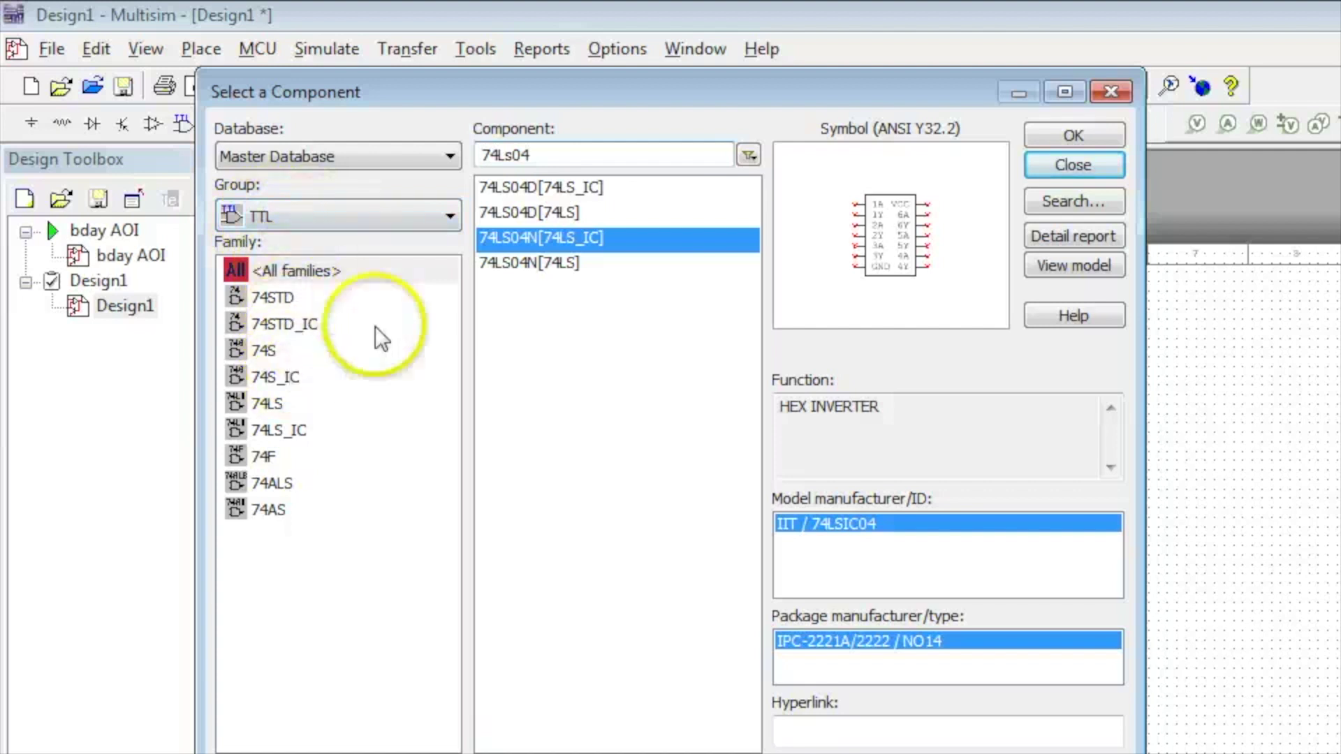
left_click(571, 155)
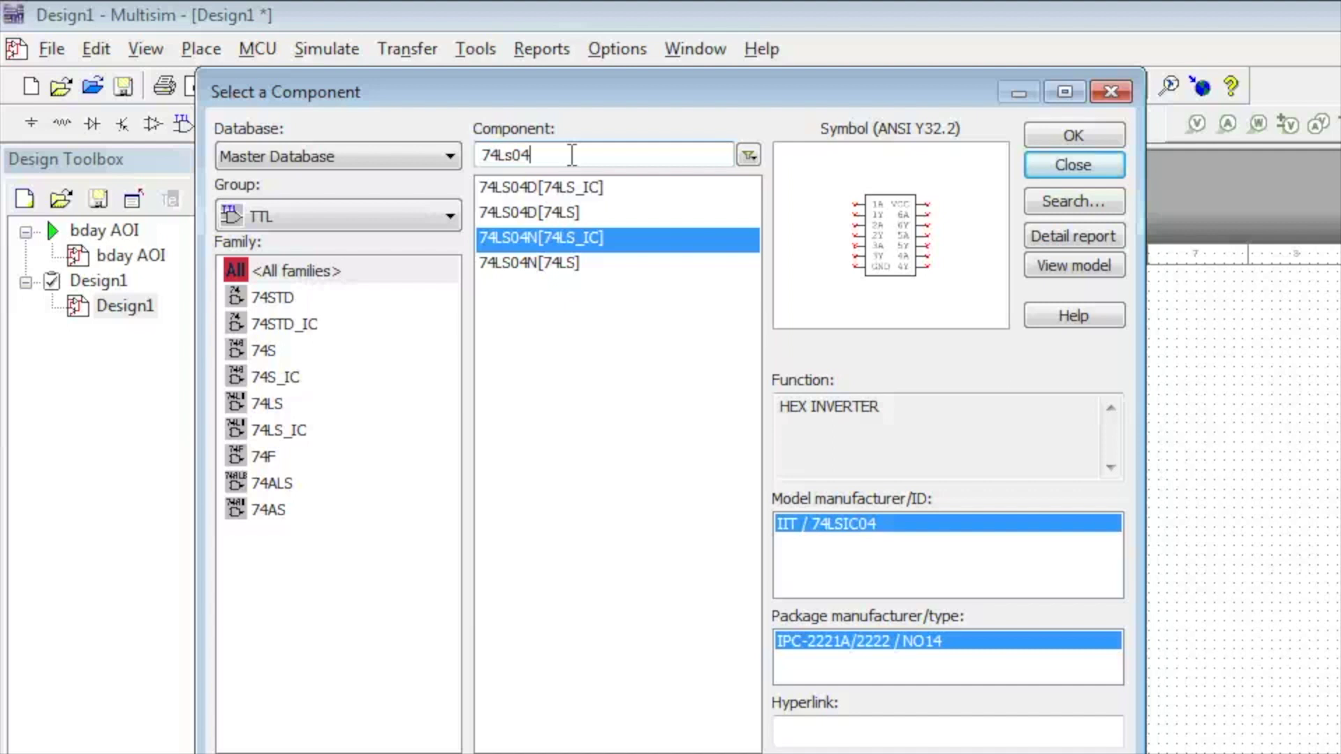
left_click(494, 154)
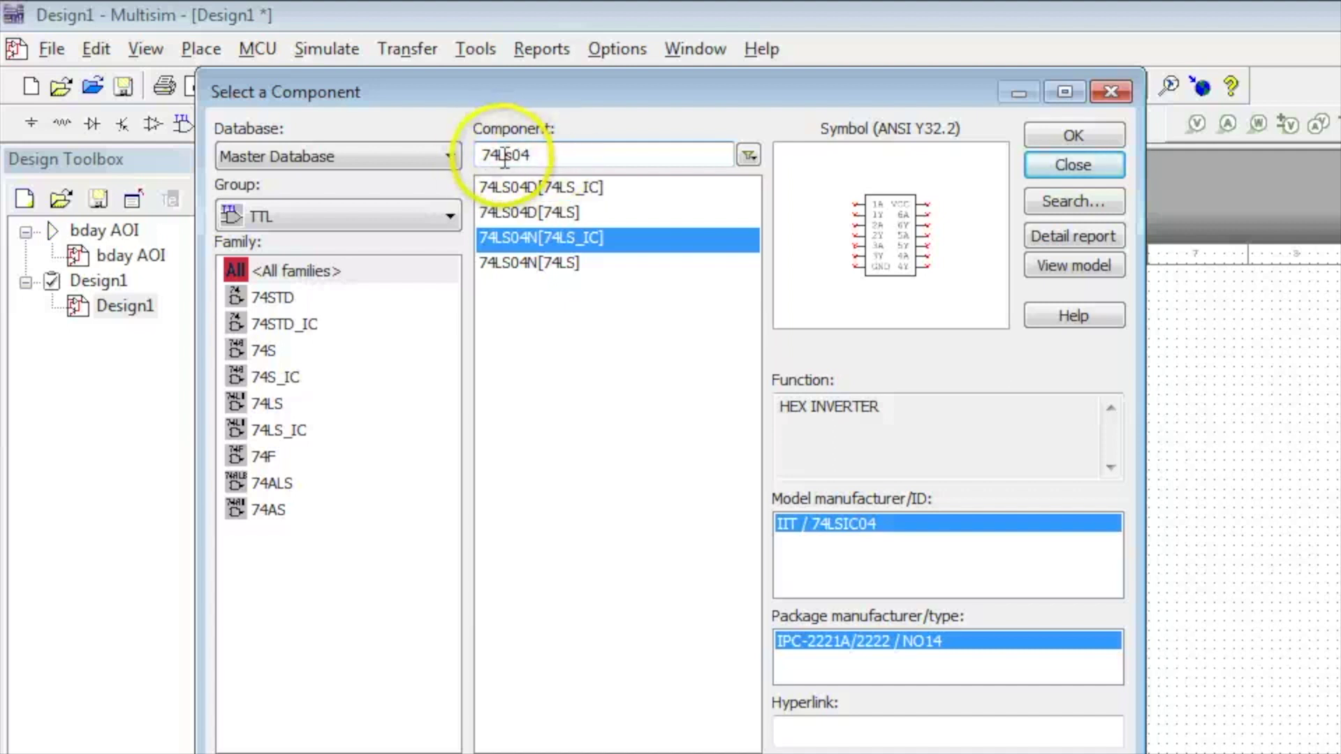
left_click(573, 264)
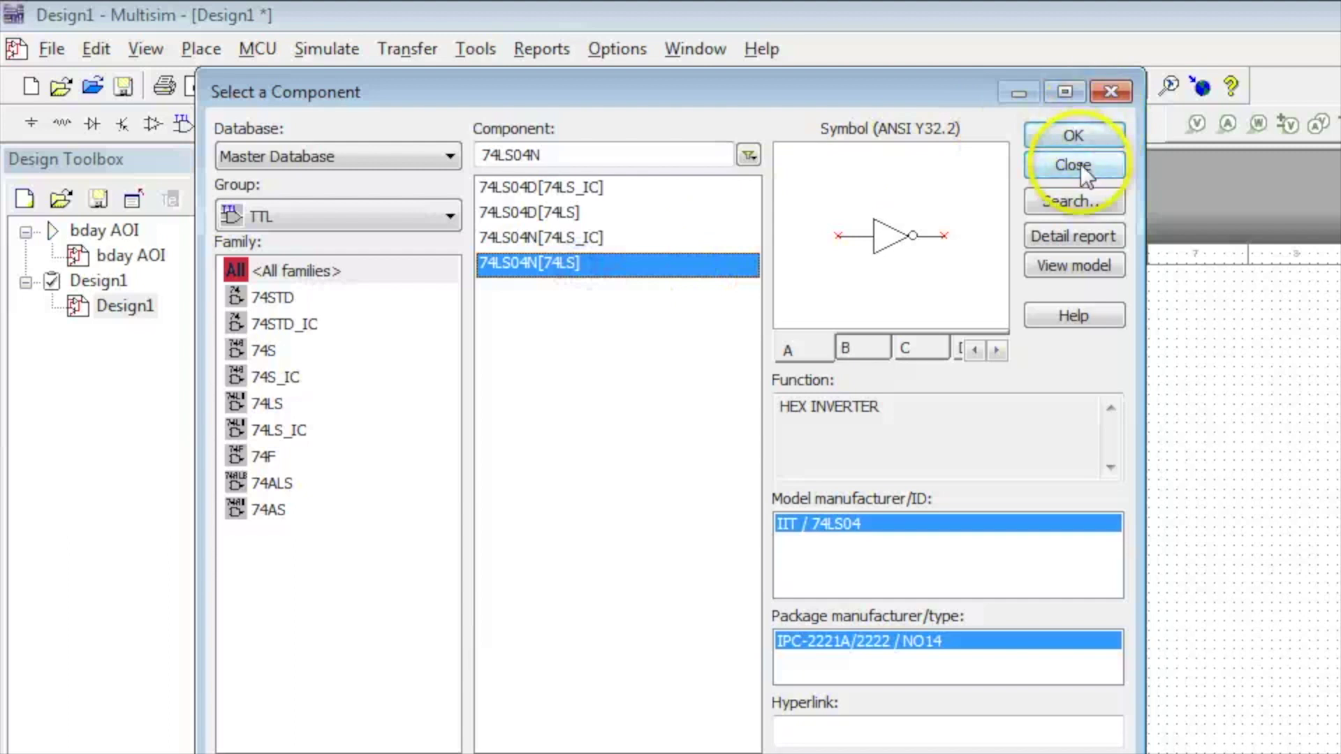
left_click(1097, 134)
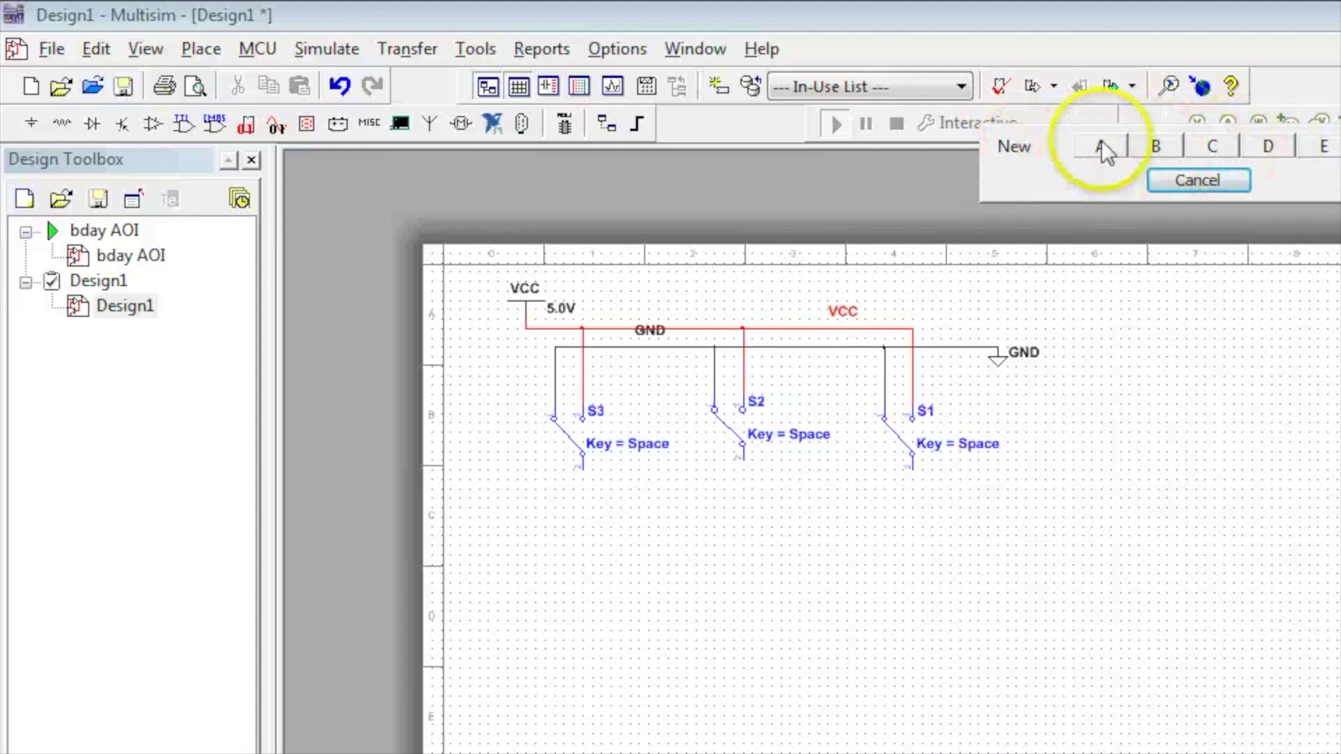
Place inverter gates U2A, U2B and U2C below switches S3, S2 and S1
left_click(1102, 148)
left_click(567, 550)
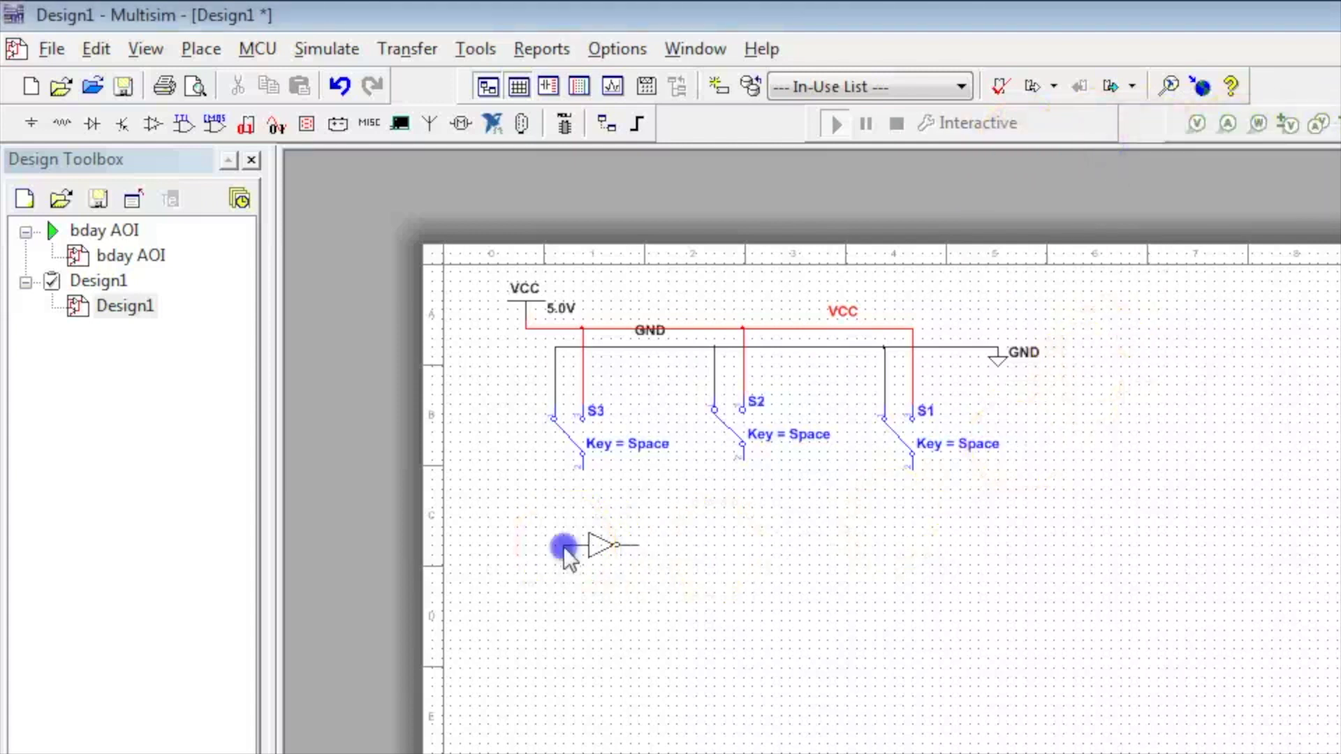
right_click(628, 563)
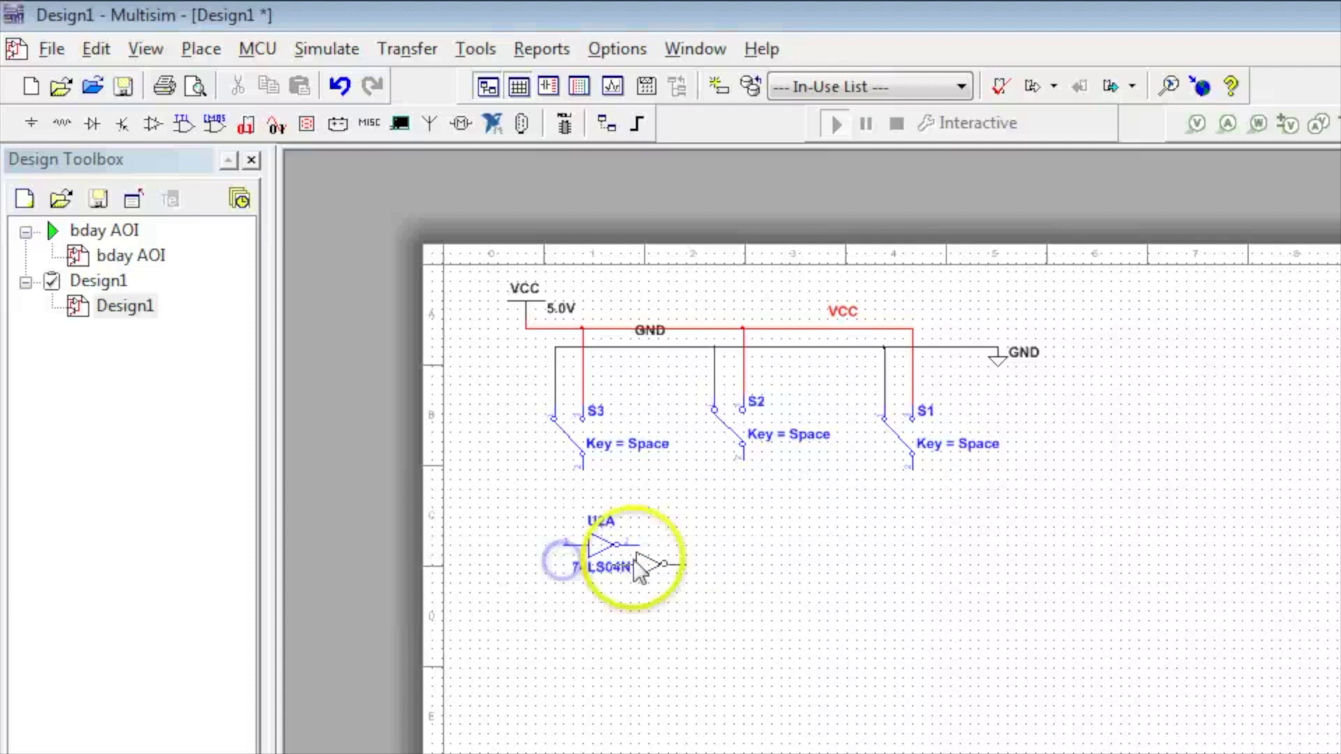
left_click(699, 538)
left_click(700, 545)
left_click(889, 542)
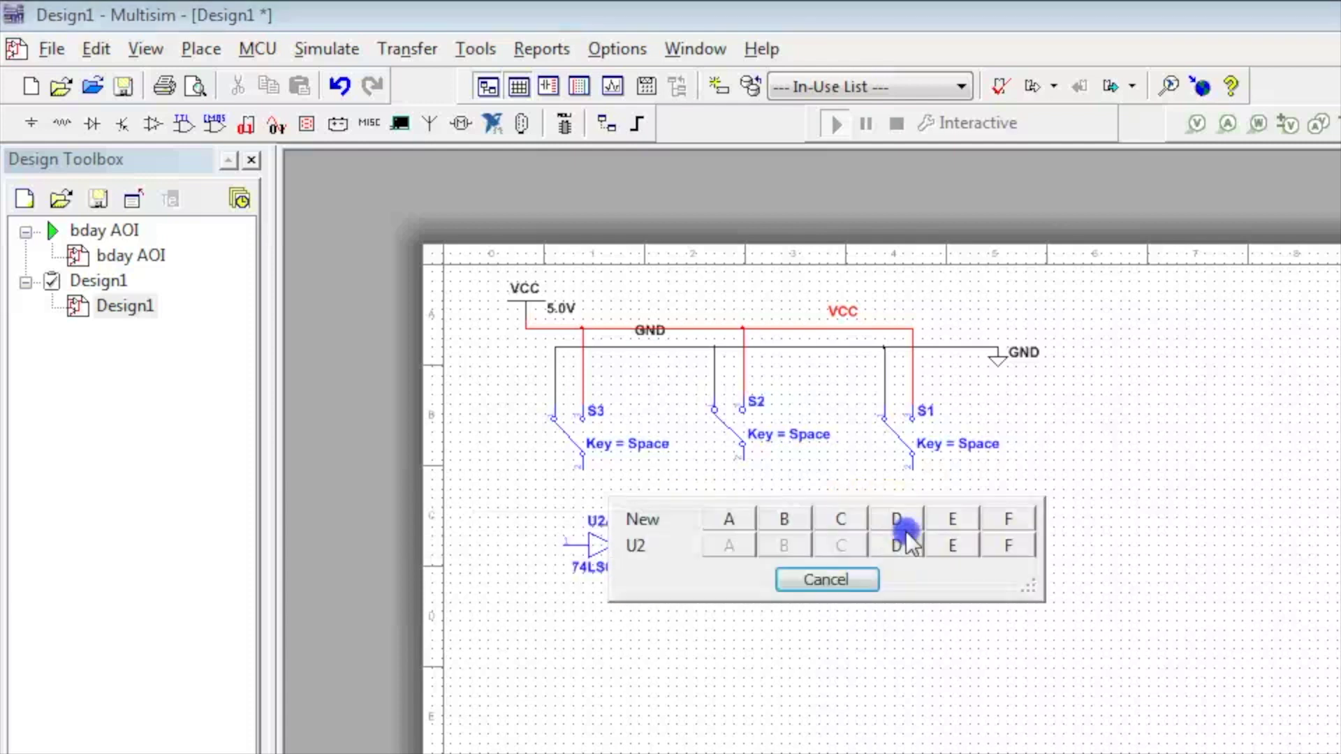
left_click(826, 580)
left_click(1062, 166)
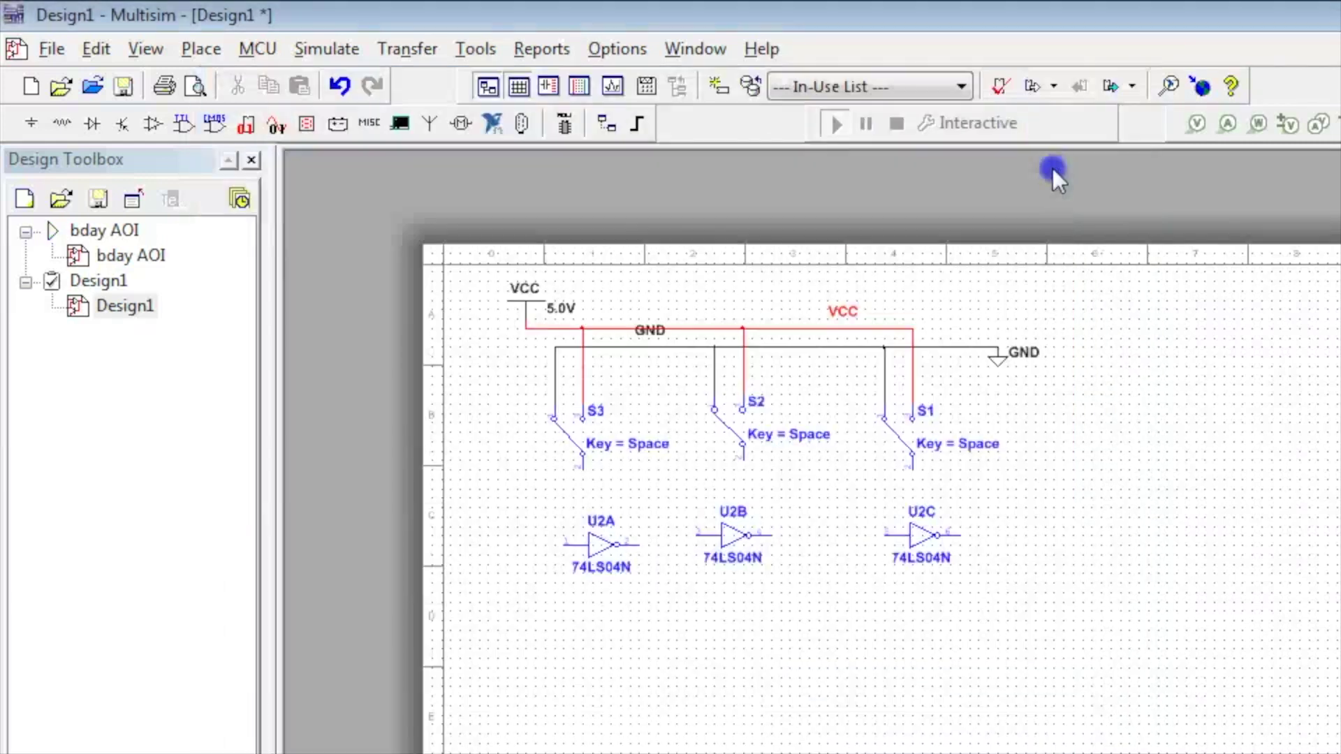
Rotate inverters U2A, U2B and U2C each 90° clockwise
left_click(592, 542)
right_click(593, 542)
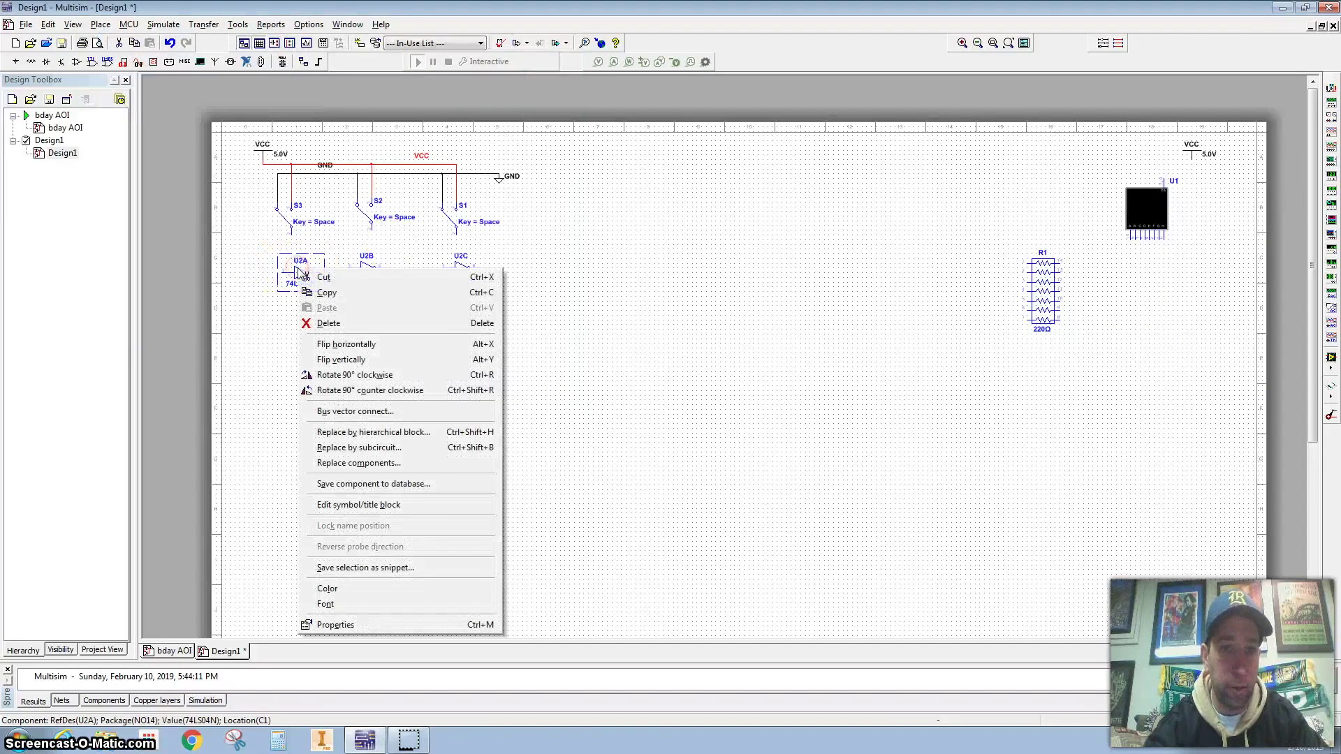
left_click(342, 375)
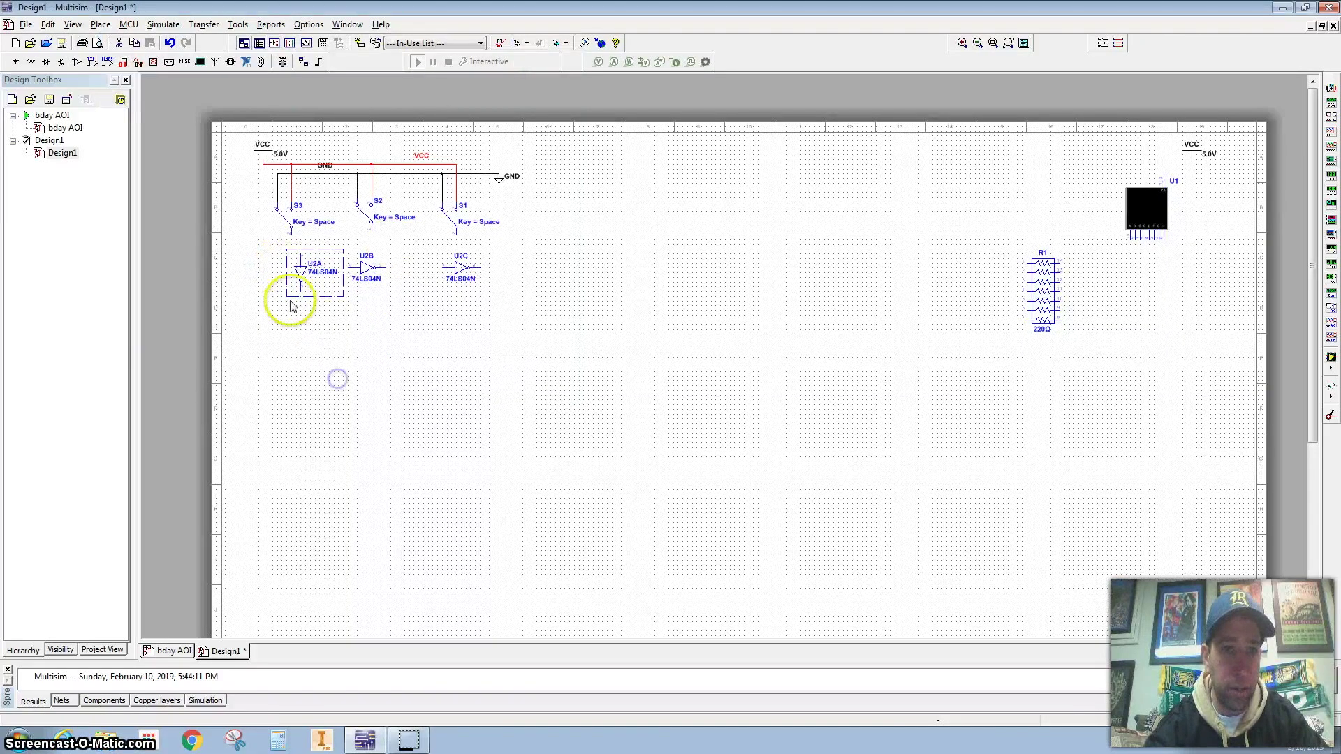
left_click(372, 267)
right_click(366, 269)
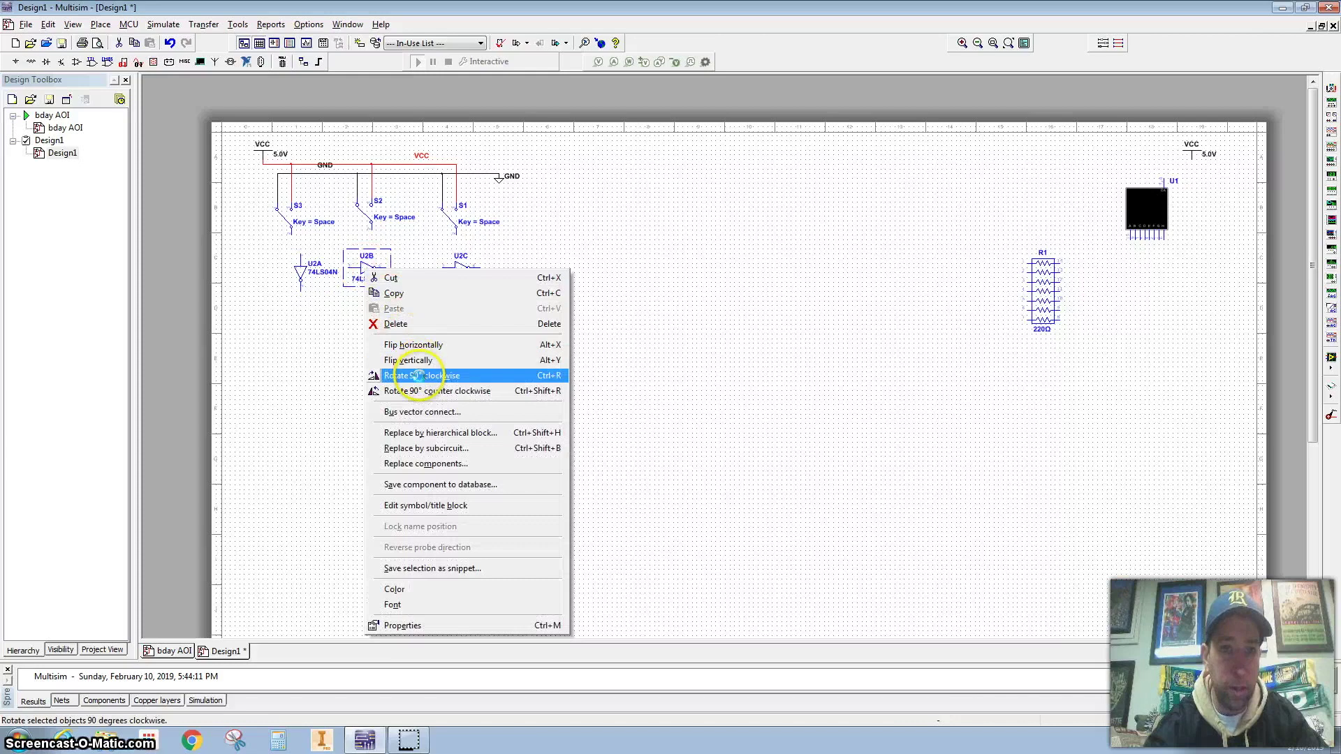
left_click(416, 375)
left_click(458, 271)
right_click(460, 269)
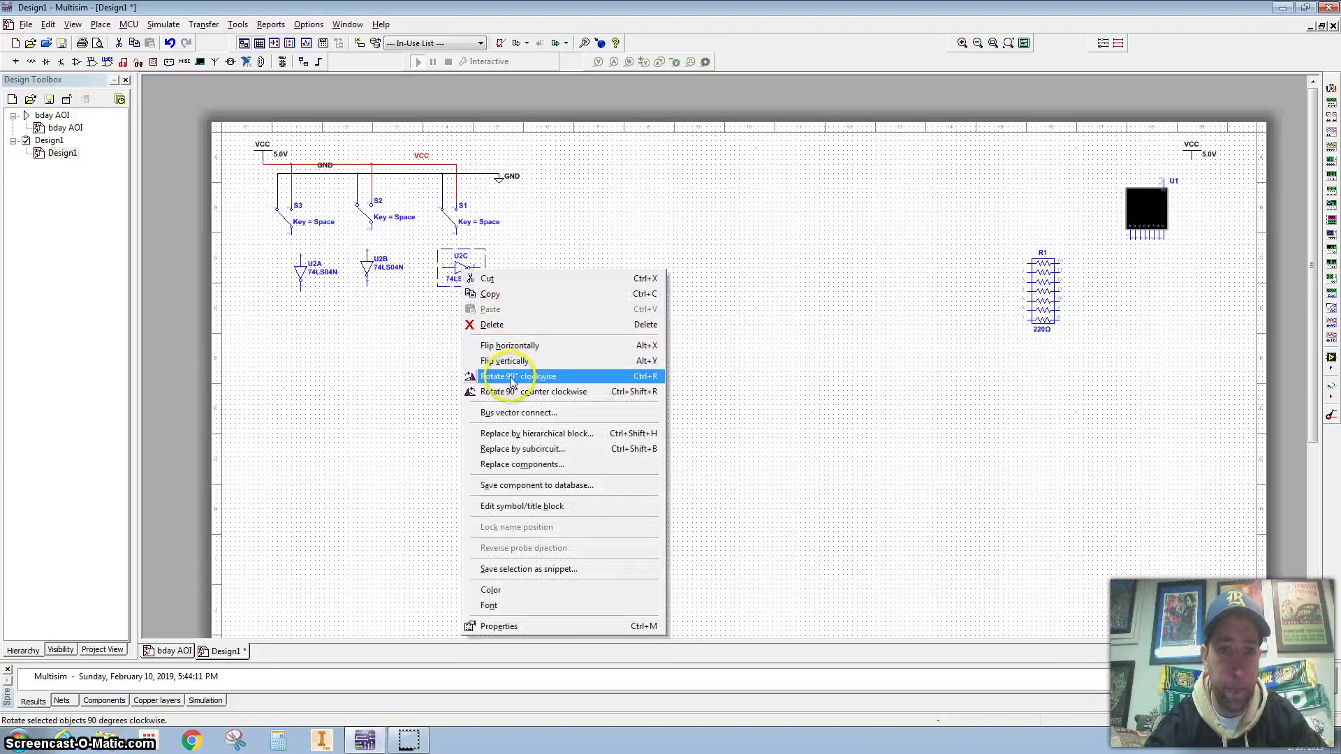
left_click(512, 378)
left_click(440, 265)
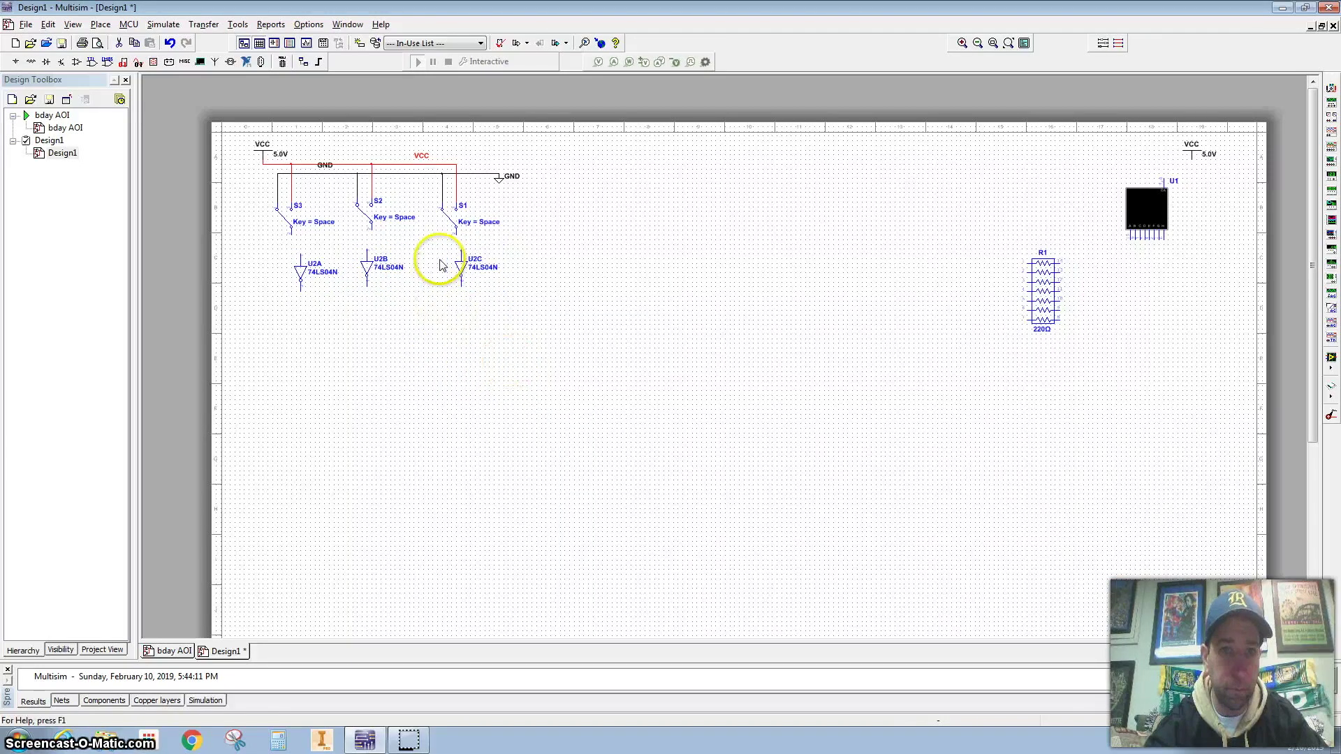
Wire switch S3 into U2A's input and run U2A's output wire to the sheet bottom
key("ctrl+z")
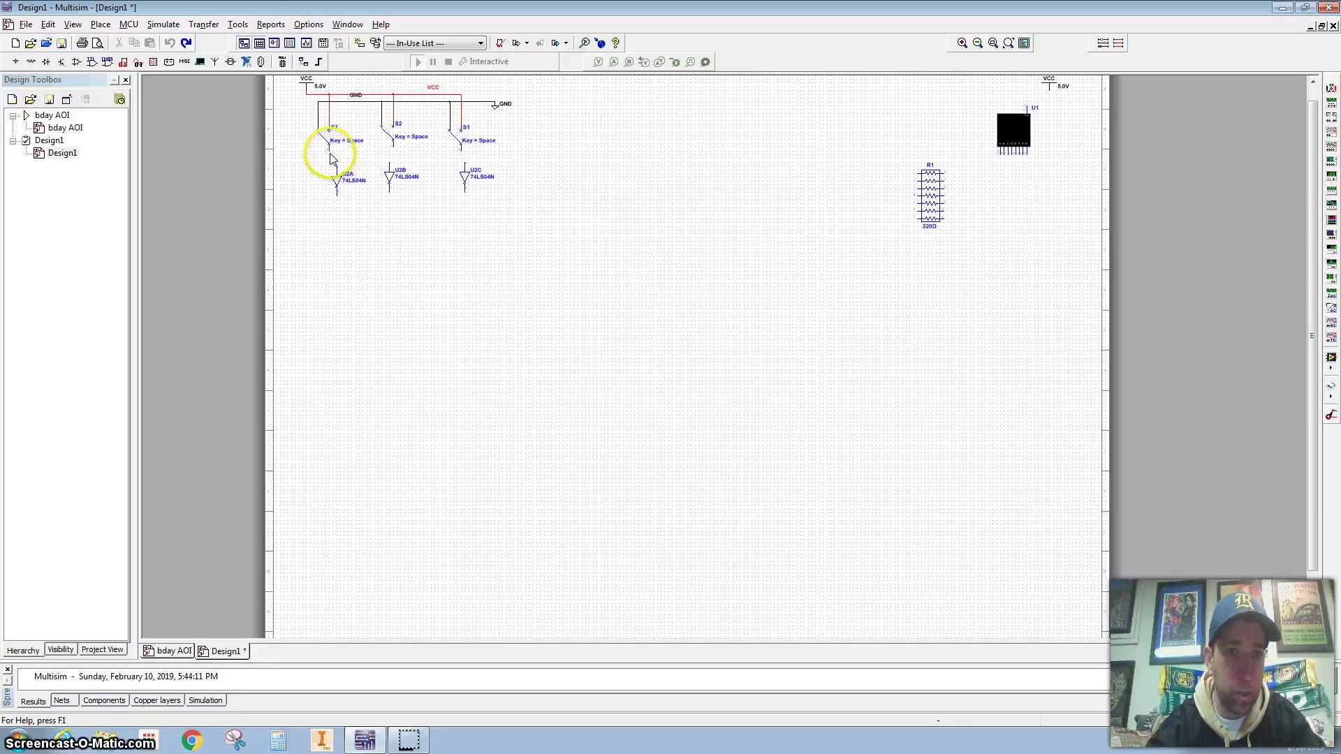
left_click(329, 149)
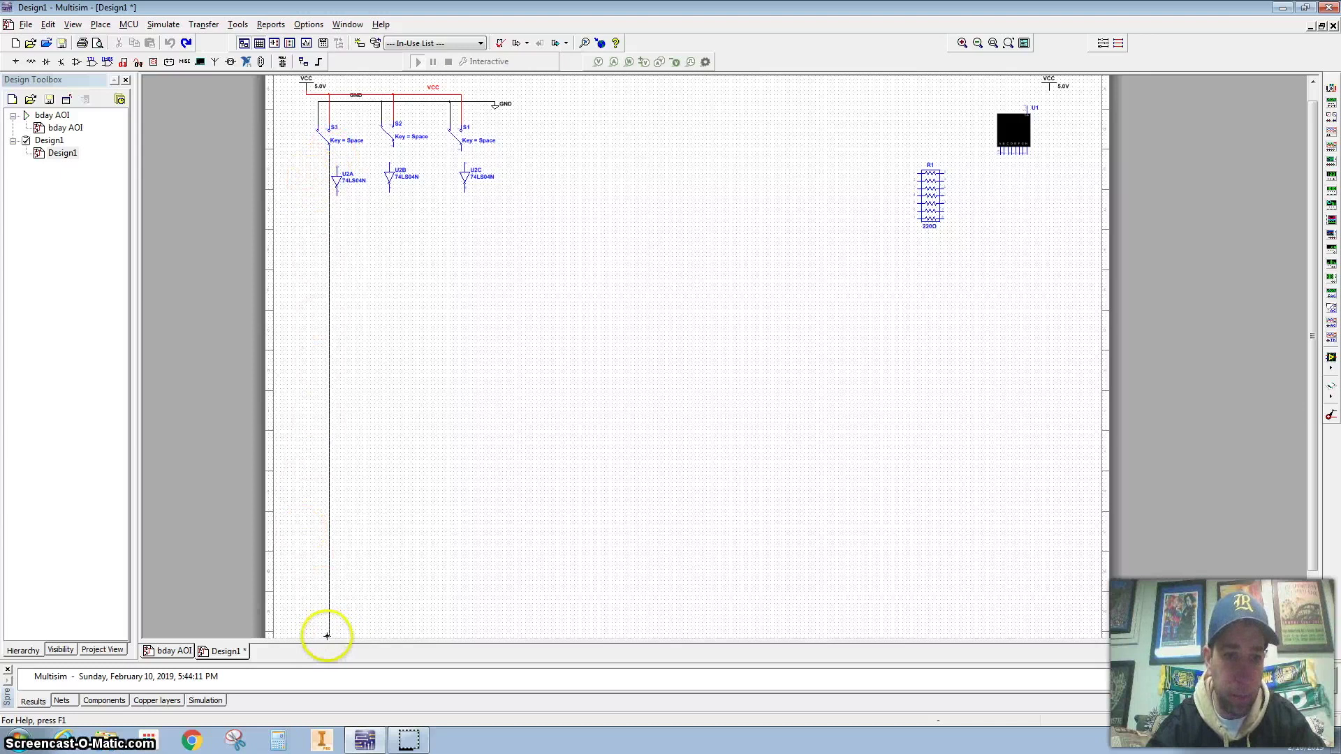
left_click(327, 636)
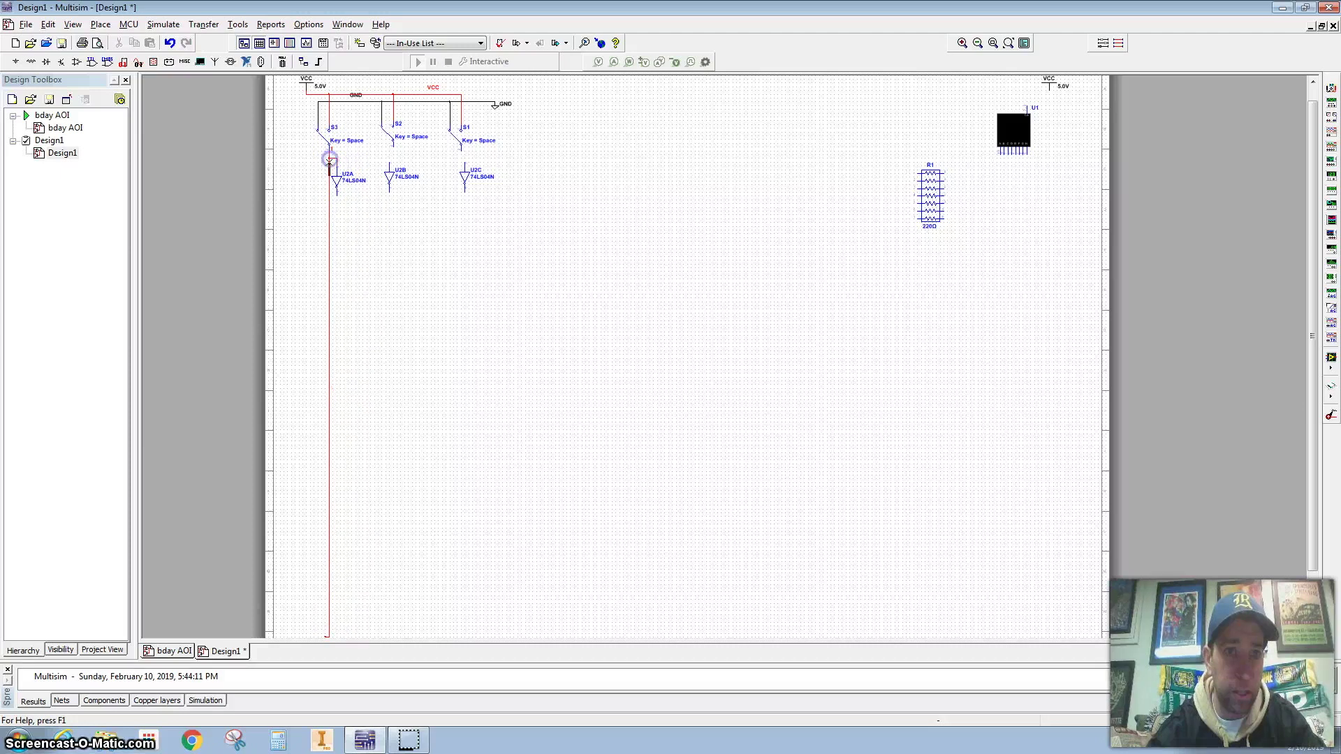
left_click(336, 171)
left_click(337, 196)
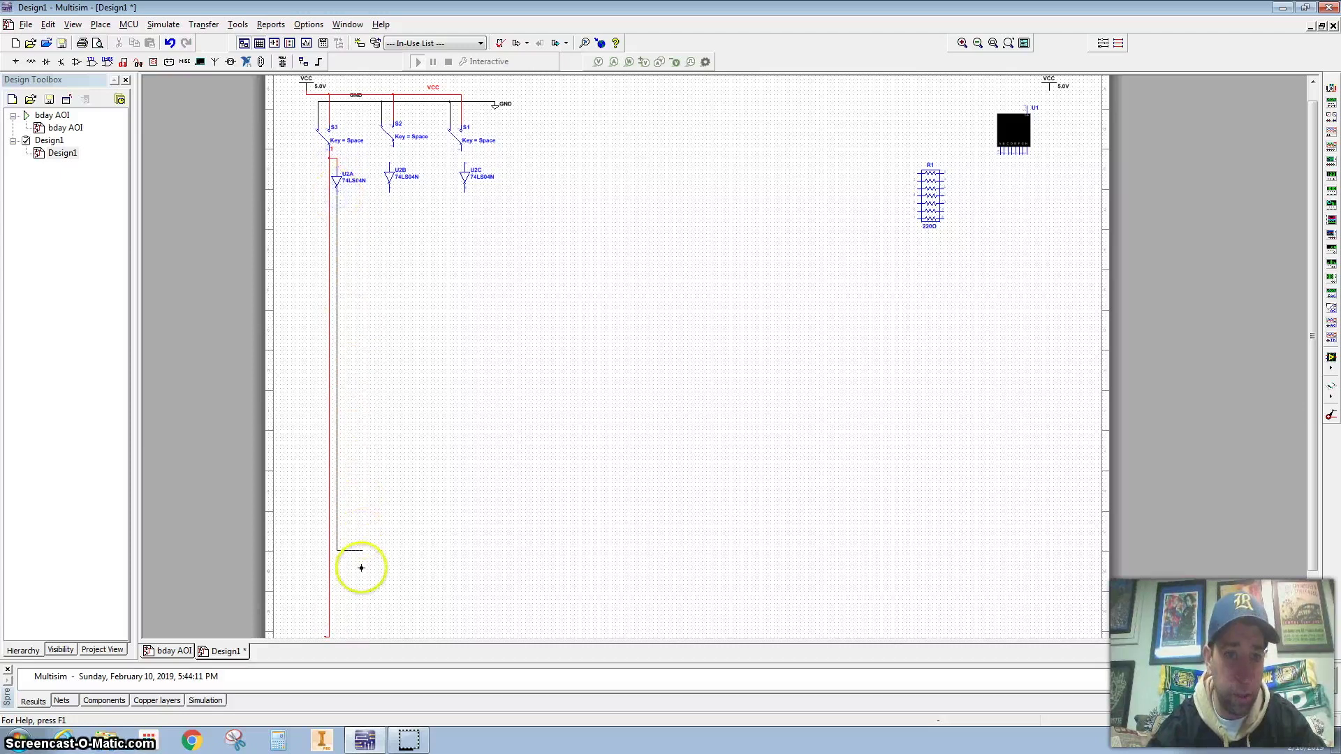
left_click(341, 634)
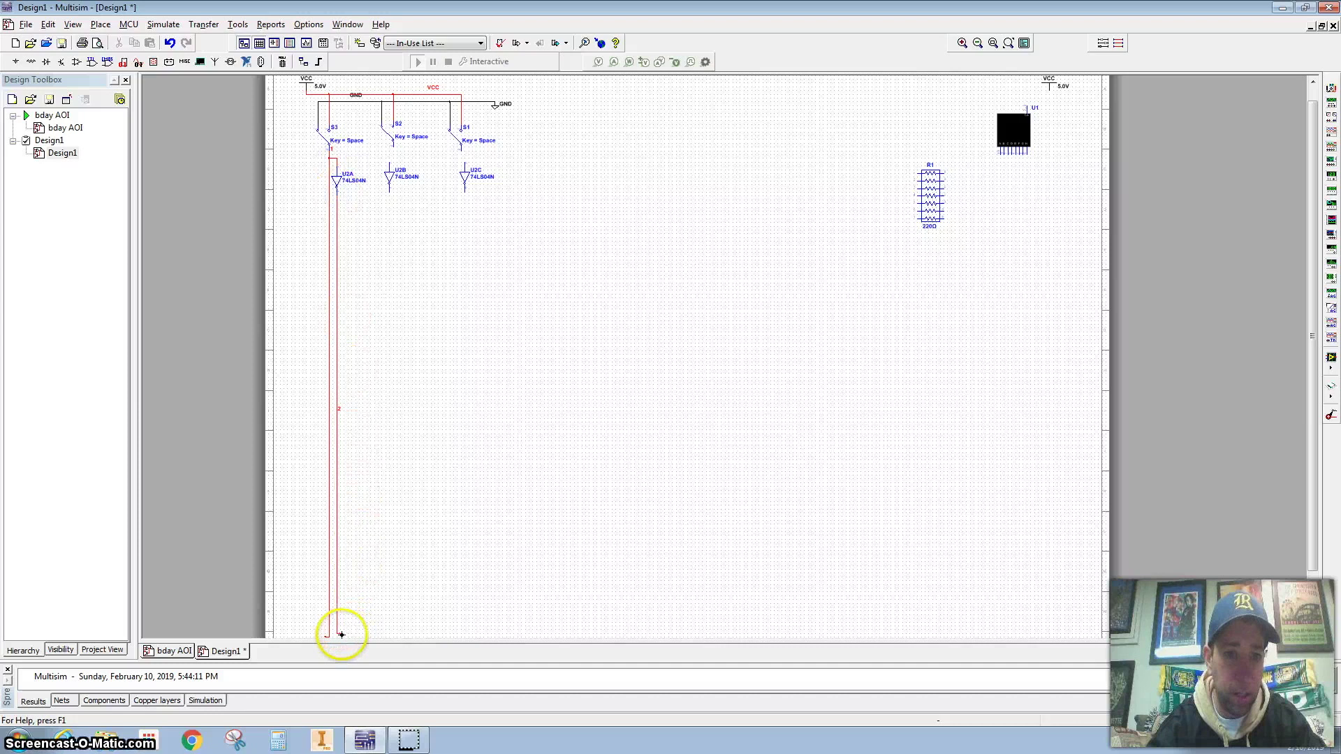
Set the colour of net 2, U2A's output wire, to black
double_click(337, 200)
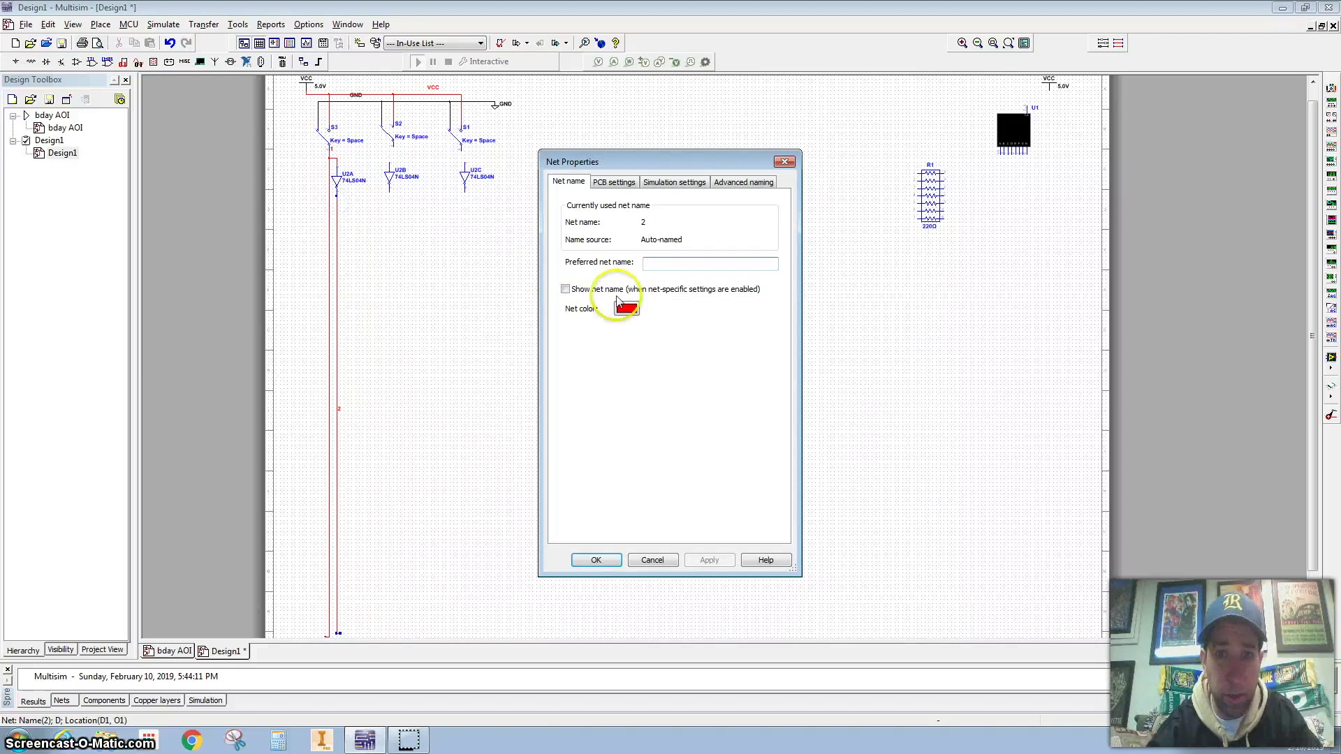
left_click(628, 313)
left_click(709, 447)
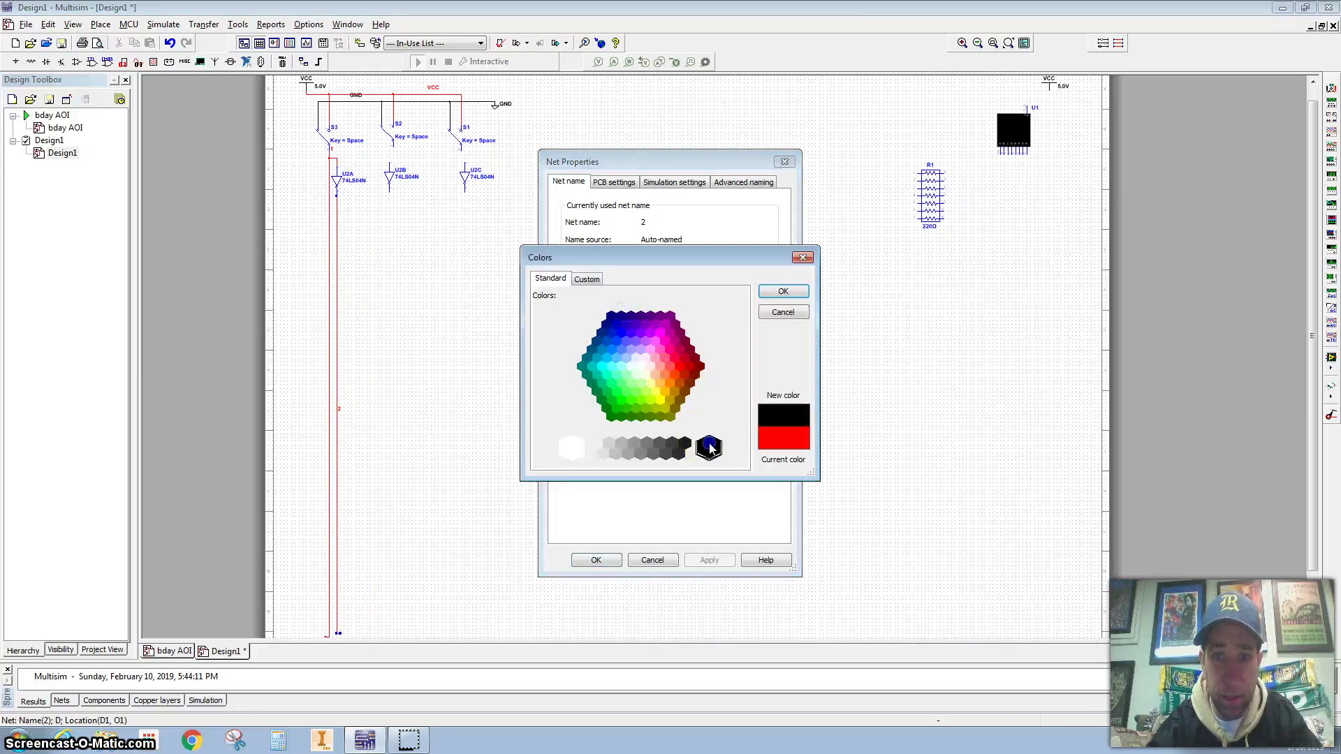
left_click(800, 291)
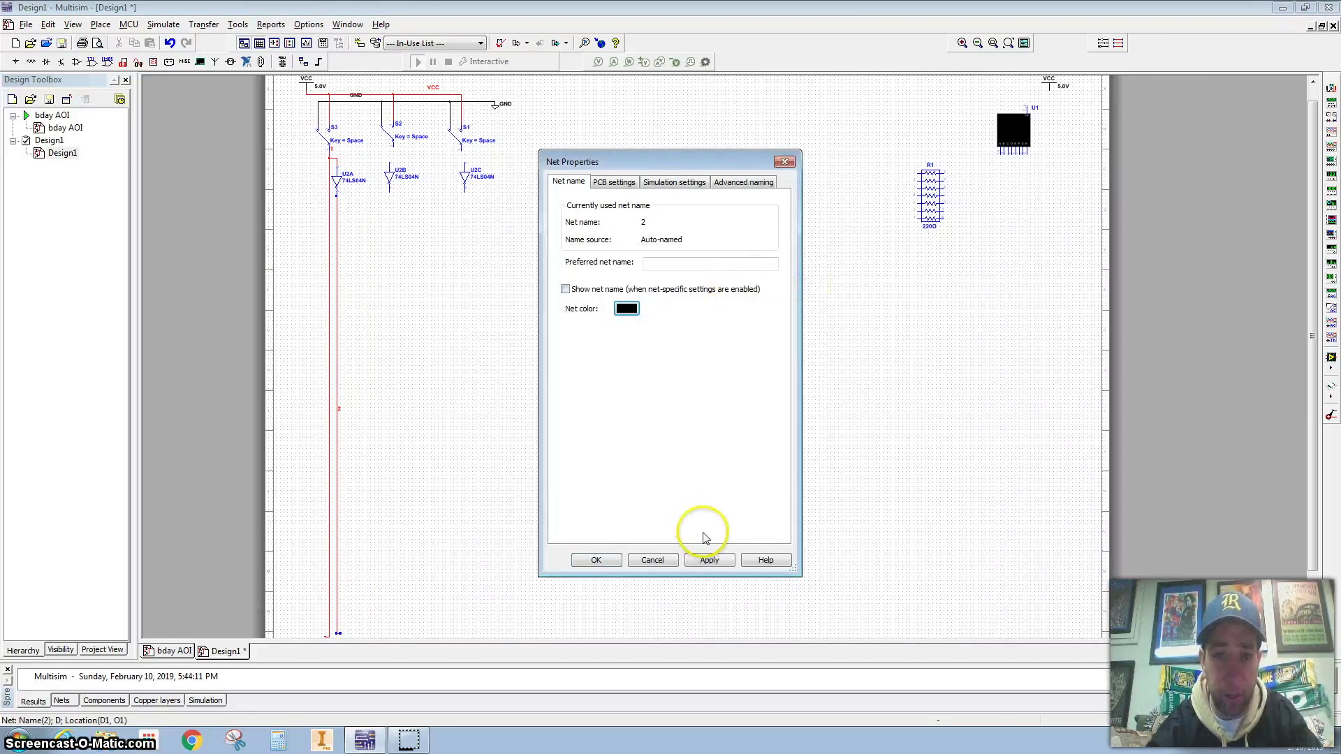
left_click(708, 560)
left_click(601, 561)
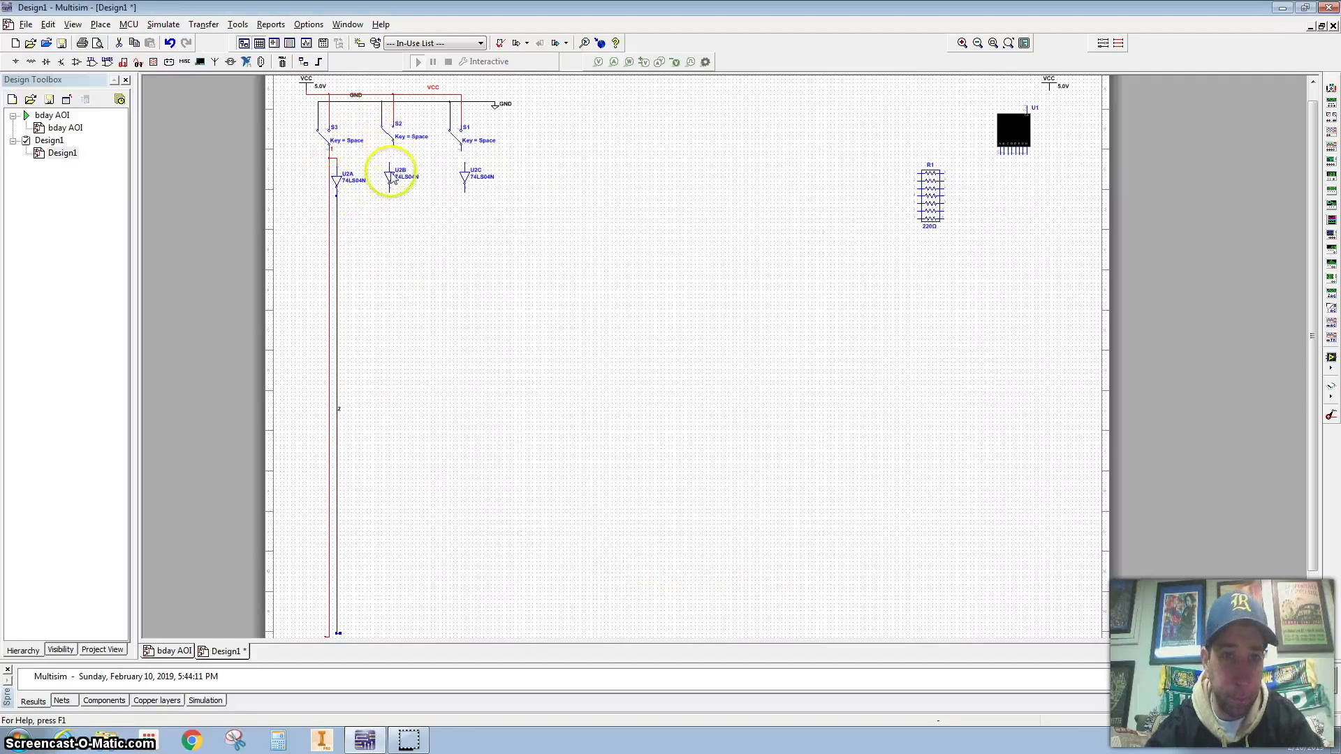
Run a wire from inverter U2B down the sheet and reposition U2B under switch S2
mouse_move(387, 150)
left_mouse_down()
mouse_move(314, 135)
mouse_move(393, 146)
left_mouse_up()
left_click_drag(371, 203, 382, 636)
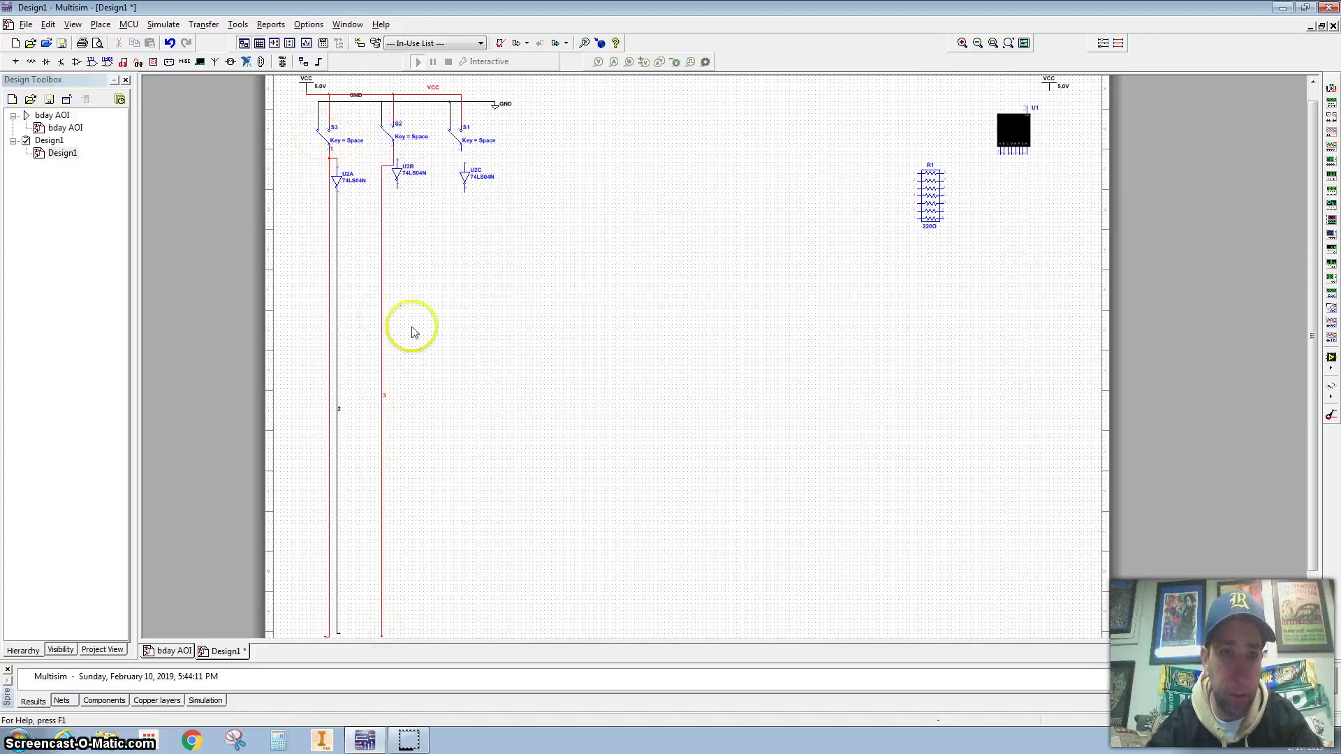
left_click(397, 179)
left_click_drag(397, 201, 398, 199)
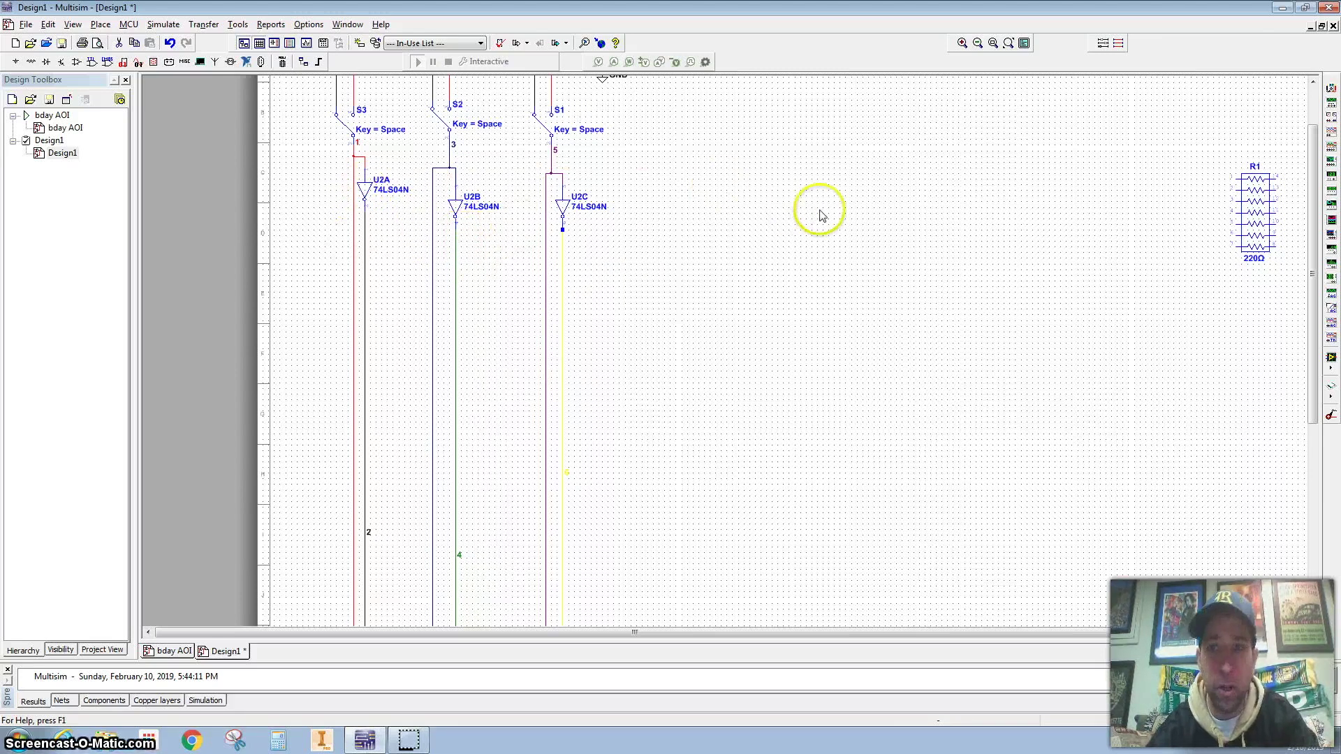
Wire R1 pins 14, 13 and 12 to U1 segments A, B and C
scroll(824, 215, "up", 1)
scroll(823, 213, "down", 2)
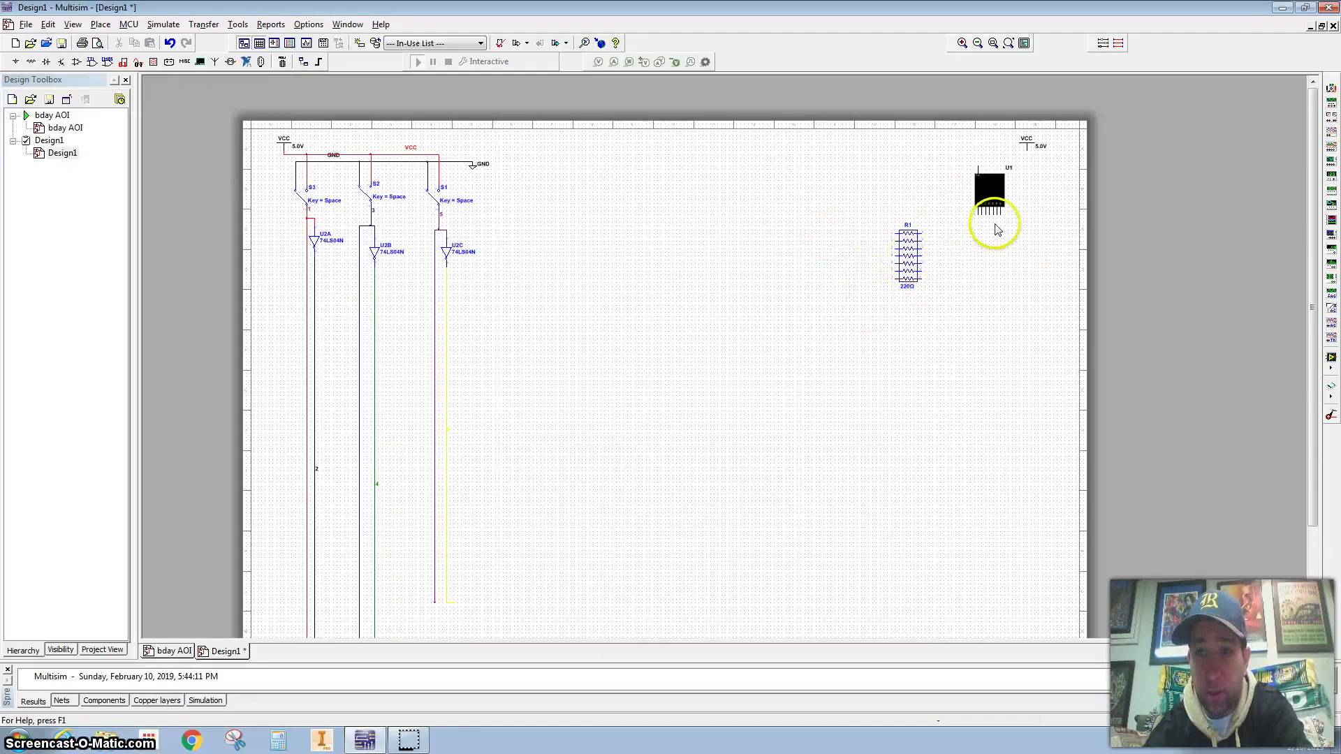
scroll(987, 211, "up", 2)
scroll(987, 211, "up", 1)
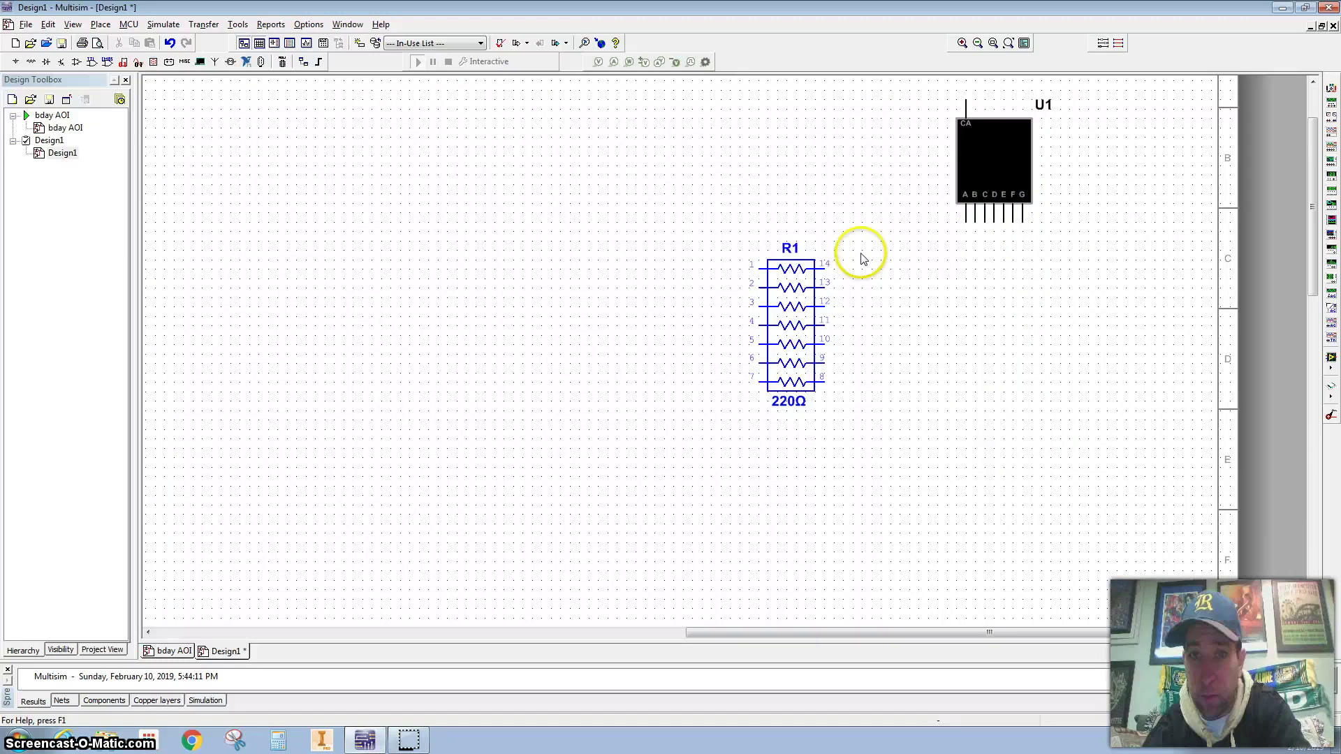
left_click(826, 263)
left_click(967, 222)
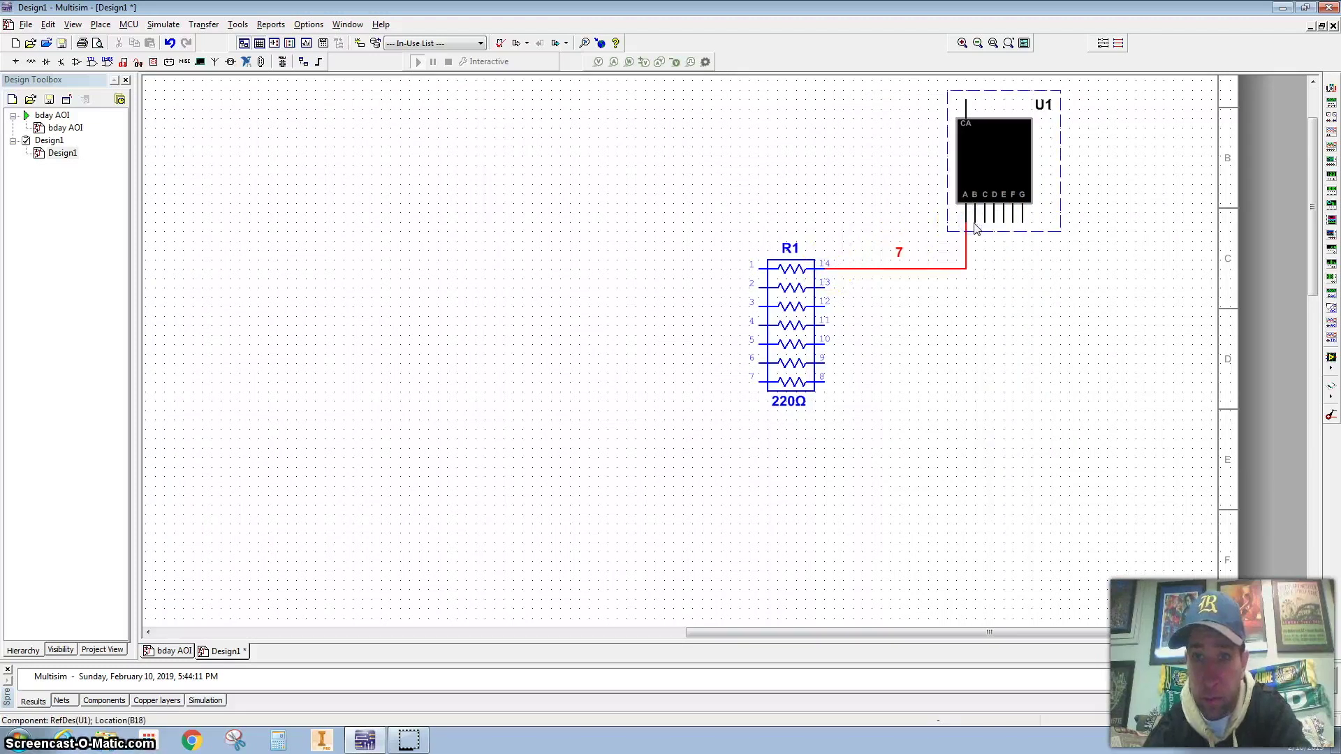
left_click(826, 282)
left_click(976, 222)
left_click(826, 307)
left_click(986, 222)
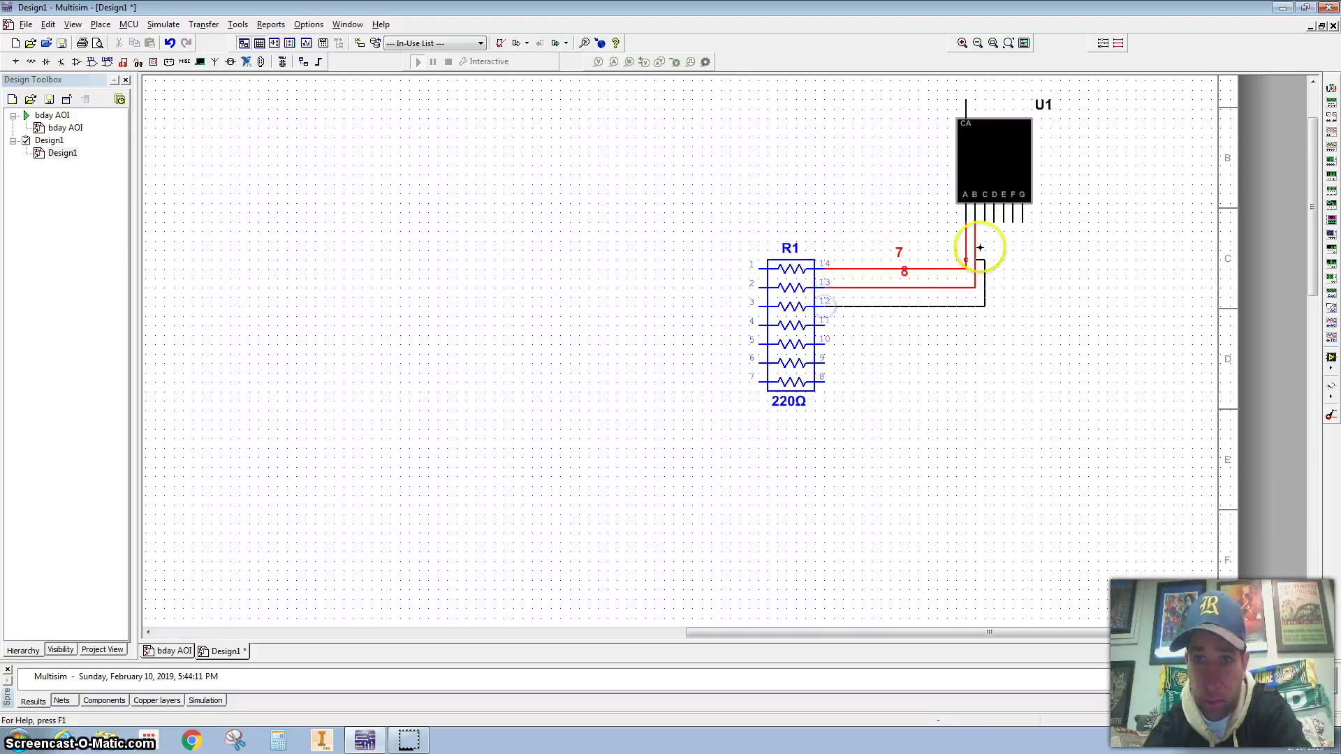
Wire R1 pins 11, 10, 9 and 8 to U1 segments D, E, F and G
left_click(994, 222)
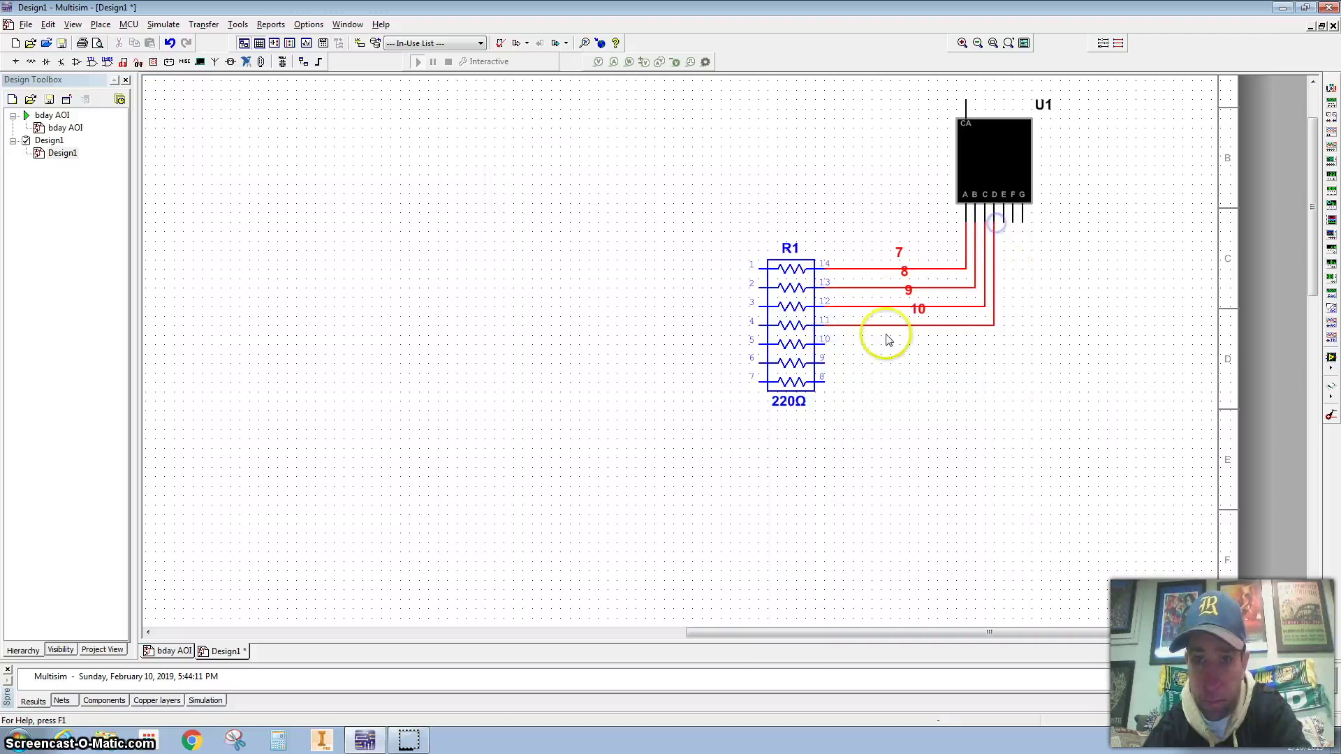
left_click(826, 340)
left_click(1004, 222)
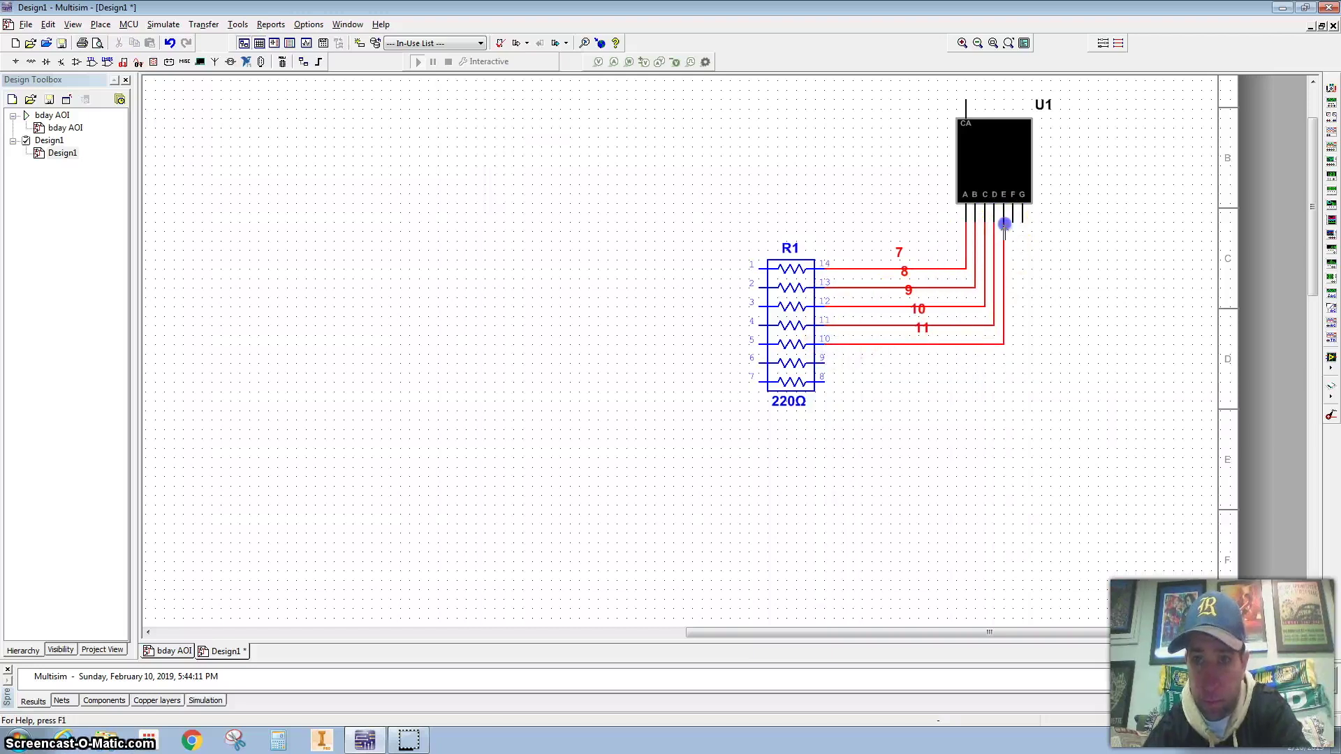
left_click(826, 358)
left_click(826, 377)
left_click(1023, 221)
Tie the VCC source to U1's common anode pin
scroll(1017, 190, "up", 3)
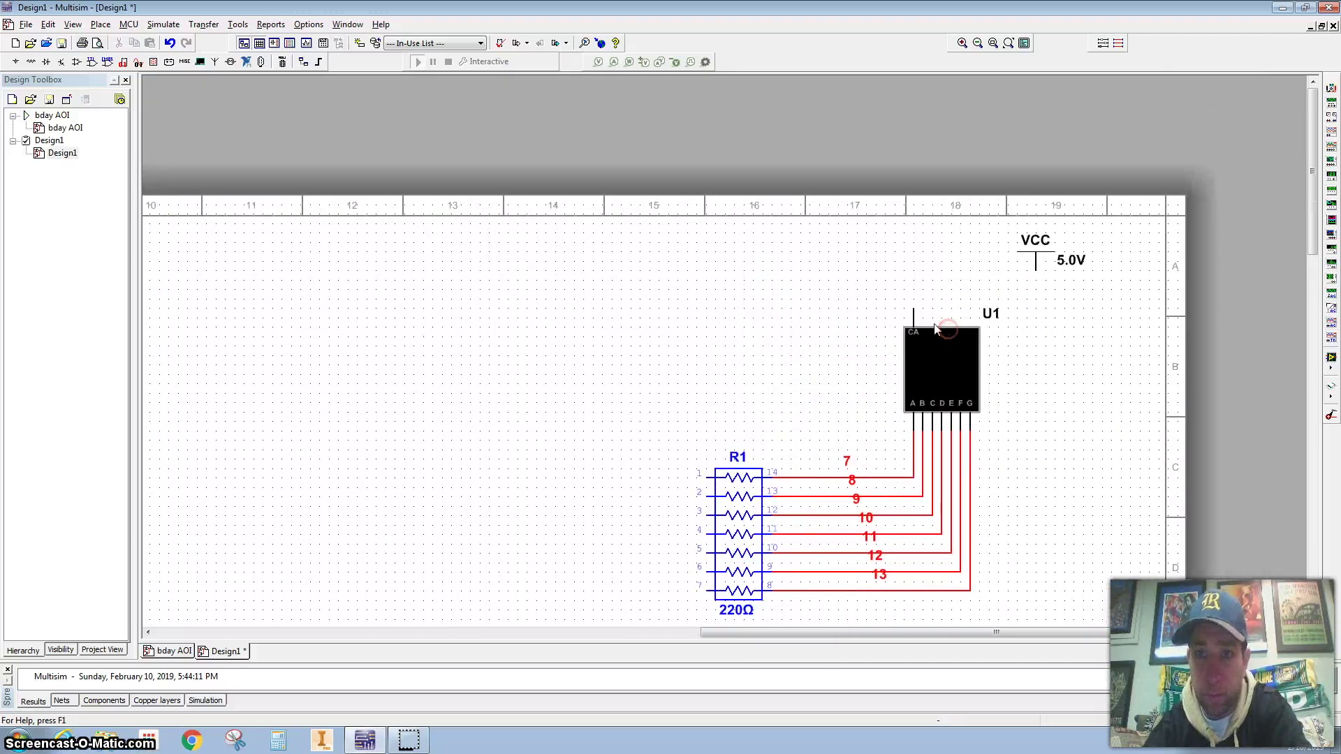
left_click(1003, 279)
left_click(912, 304)
scroll(742, 278, "down", 2)
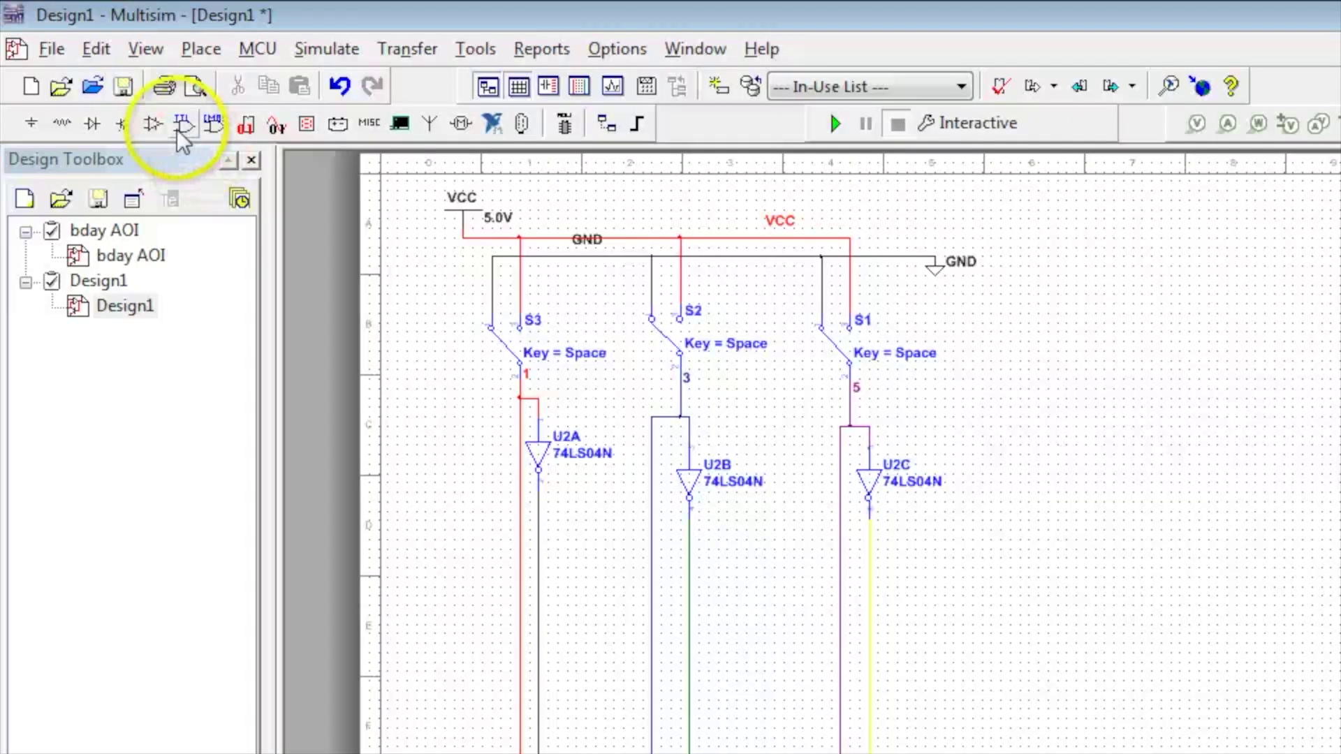
Search the TTL parts for 08 and select the 74LS08N quad AND gate
left_click(91, 62)
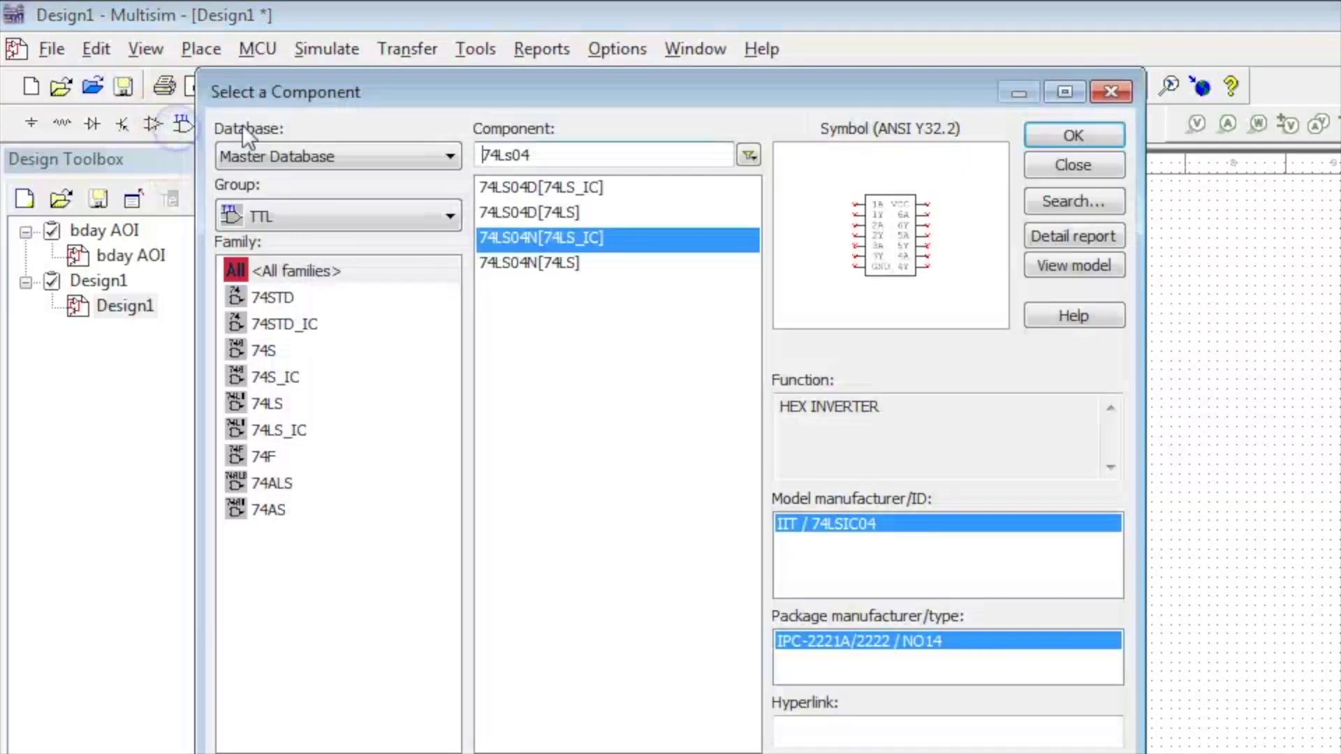
left_click(570, 147)
key("BackSpace")
key("BackSpace")
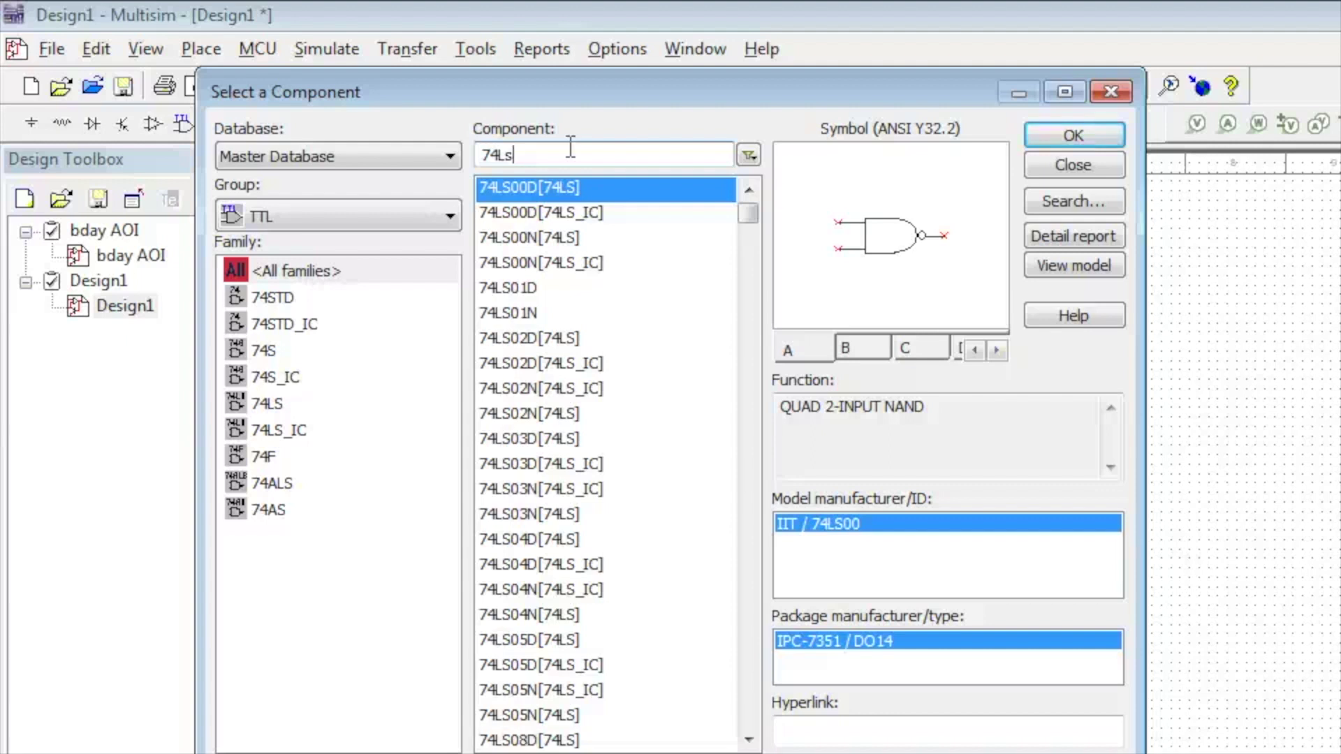
type("08")
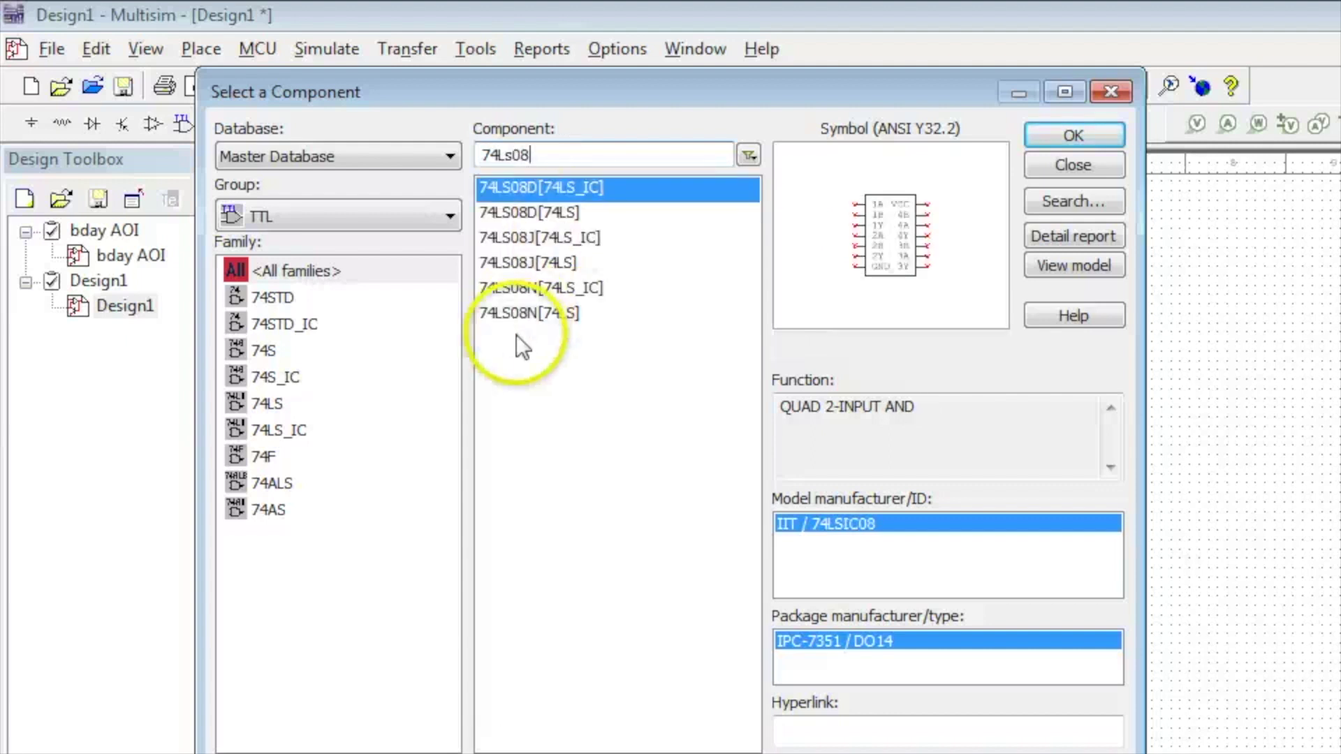
left_click(521, 320)
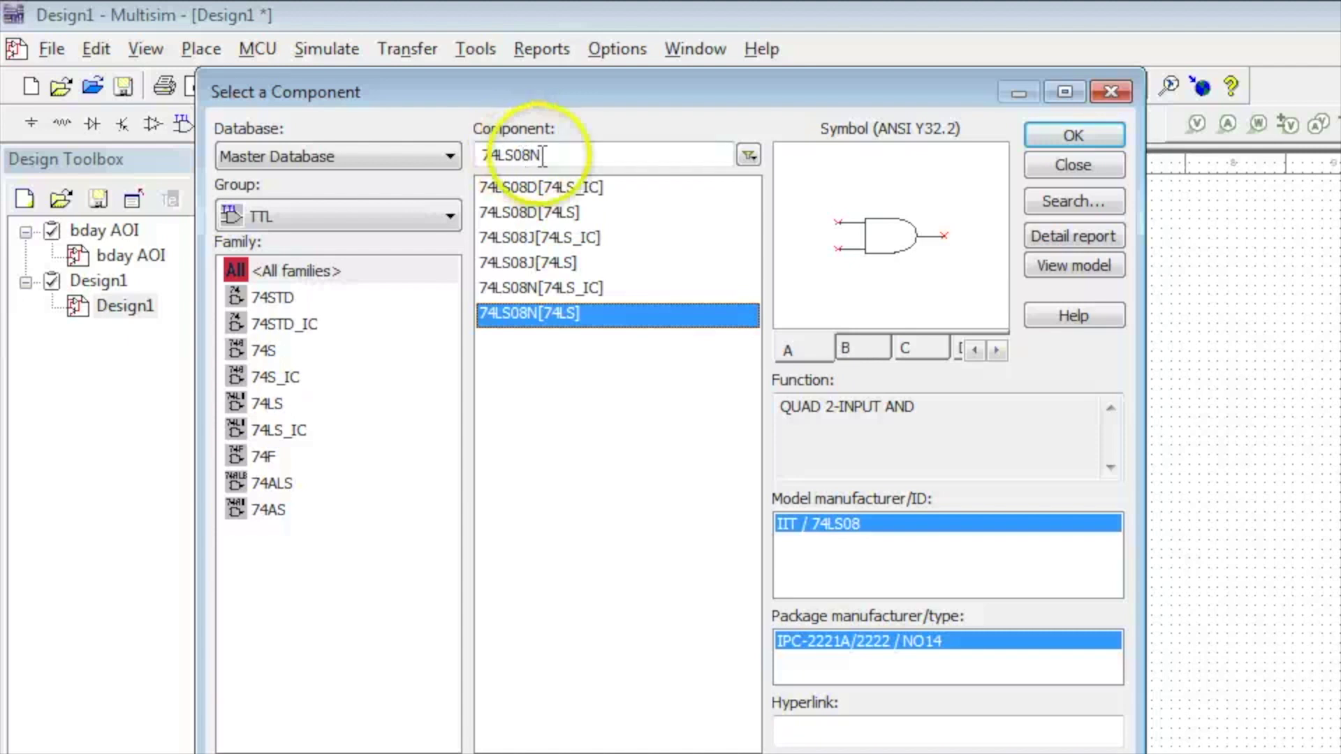
left_click(1069, 135)
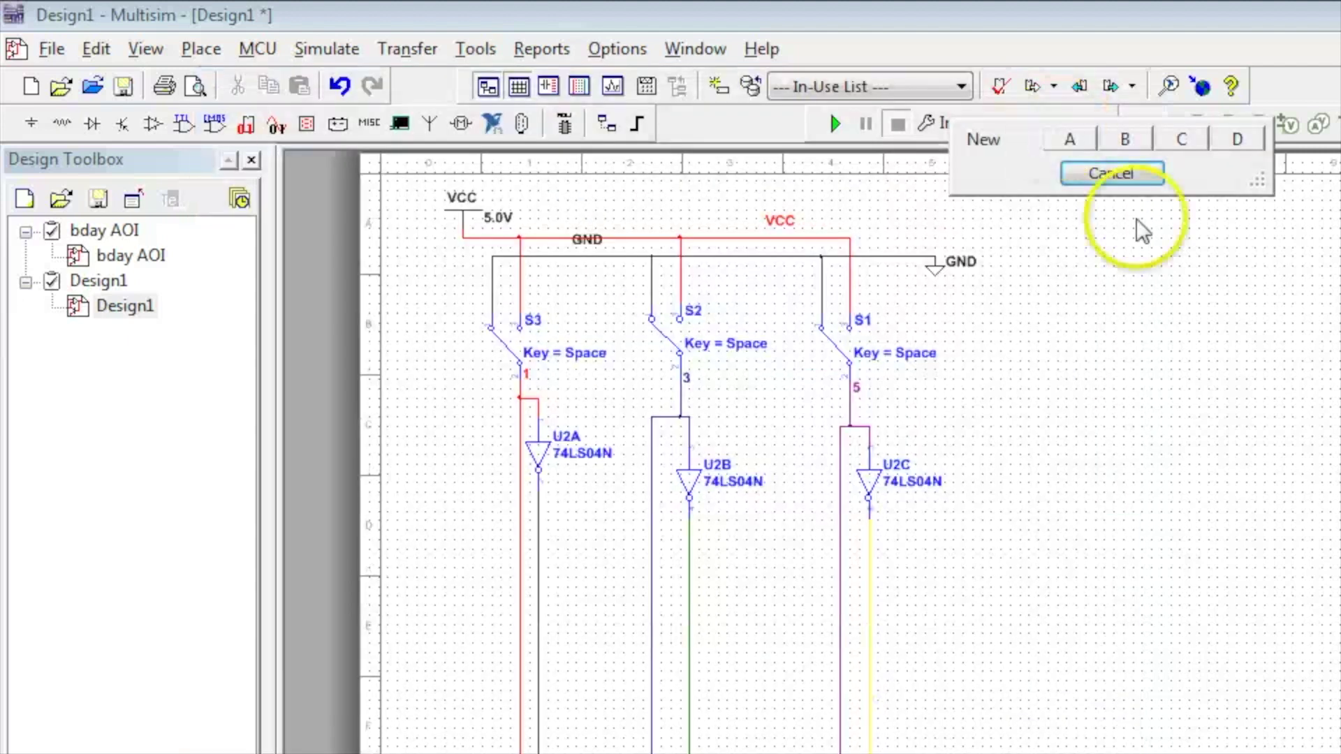
Place AND gate sections U3A–U3D, U4A–U4D and U5A–U5C across the top of the sheet
left_click(1072, 142)
left_click(1106, 257)
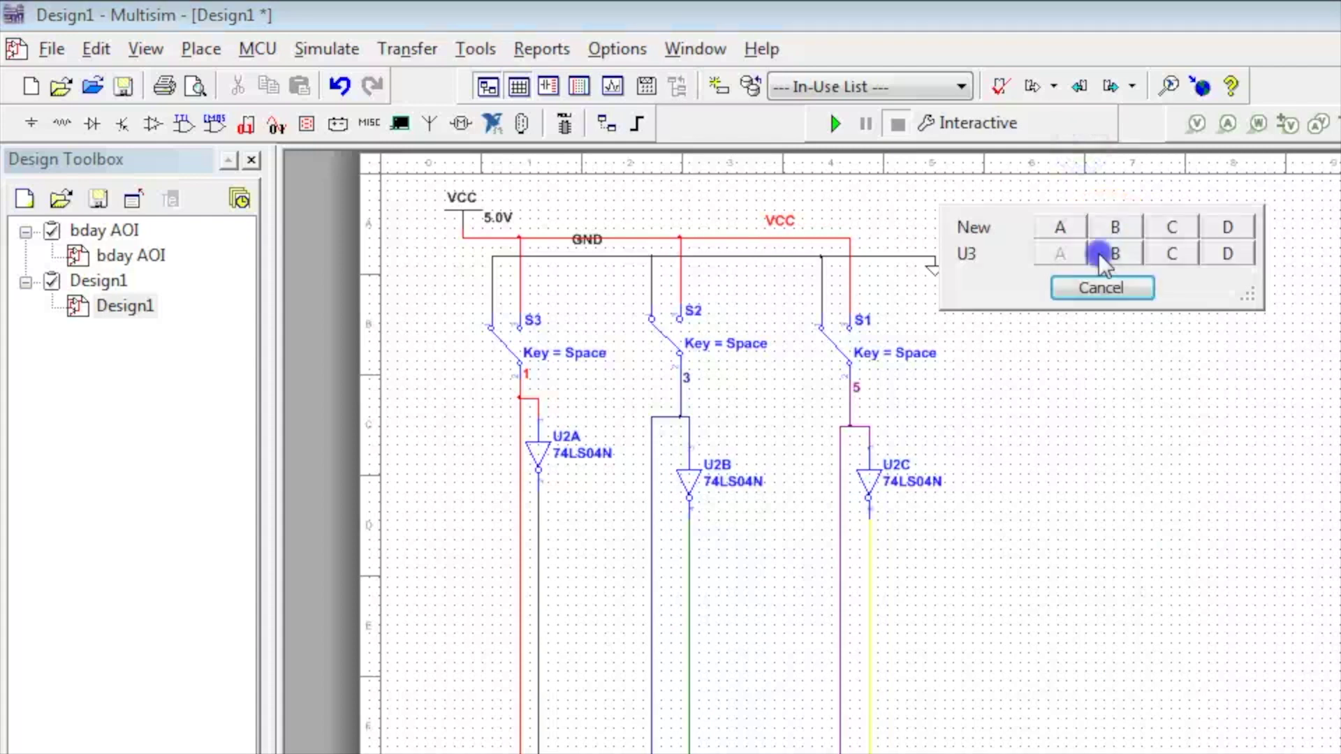
left_click(1101, 256)
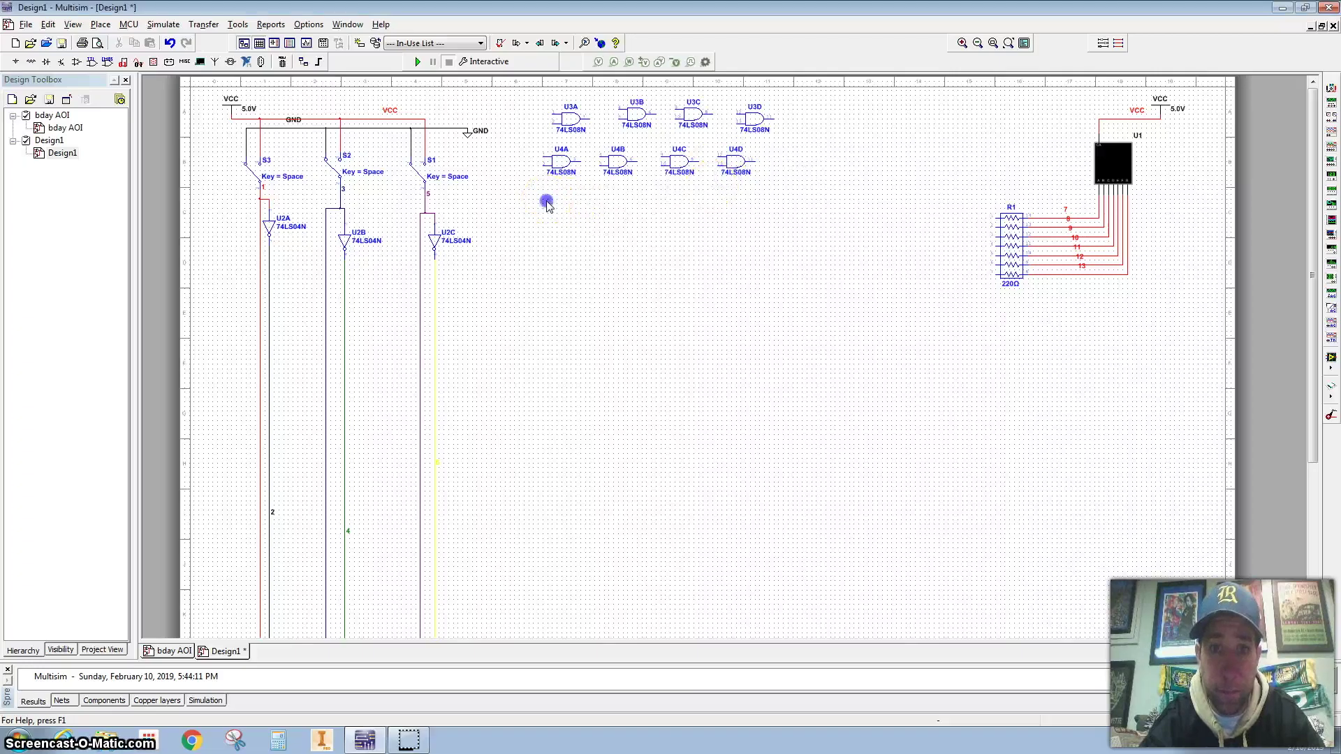
left_click(1110, 405)
left_click(1121, 422)
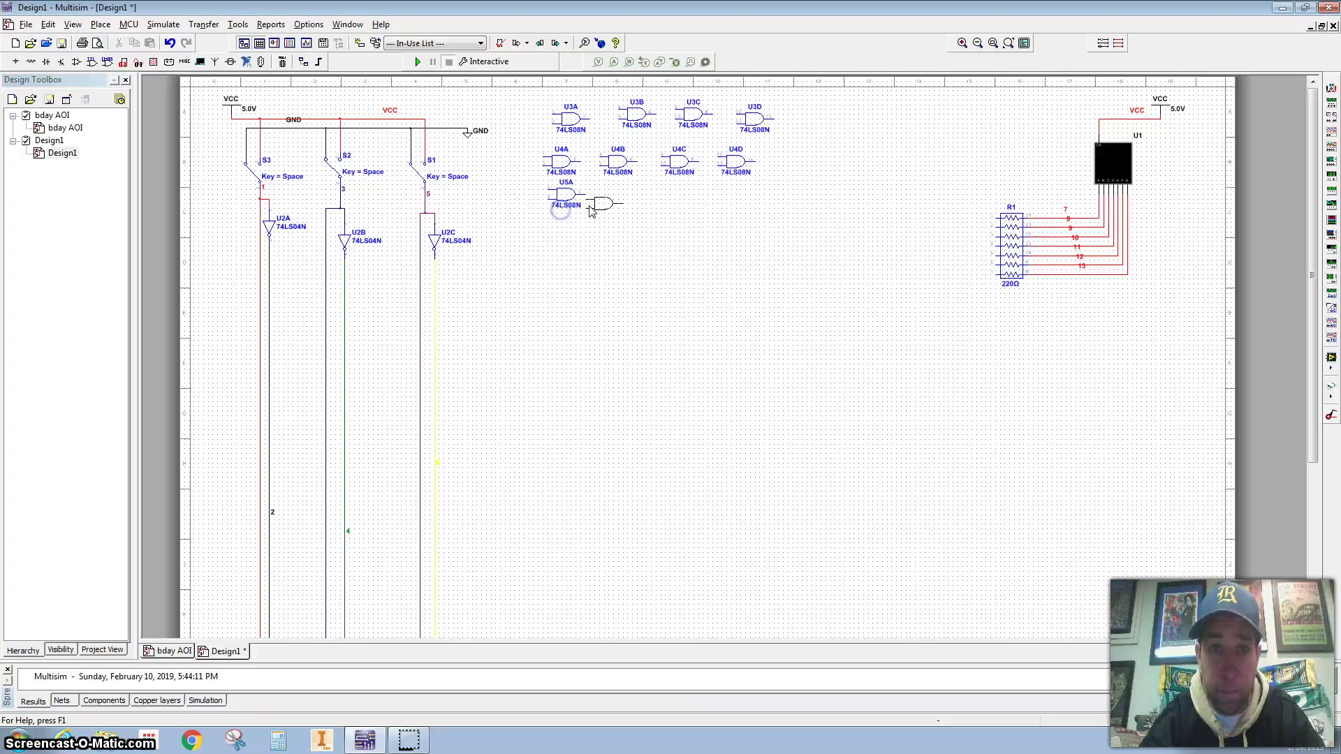
left_click(604, 203)
left_click(598, 198)
left_click(662, 203)
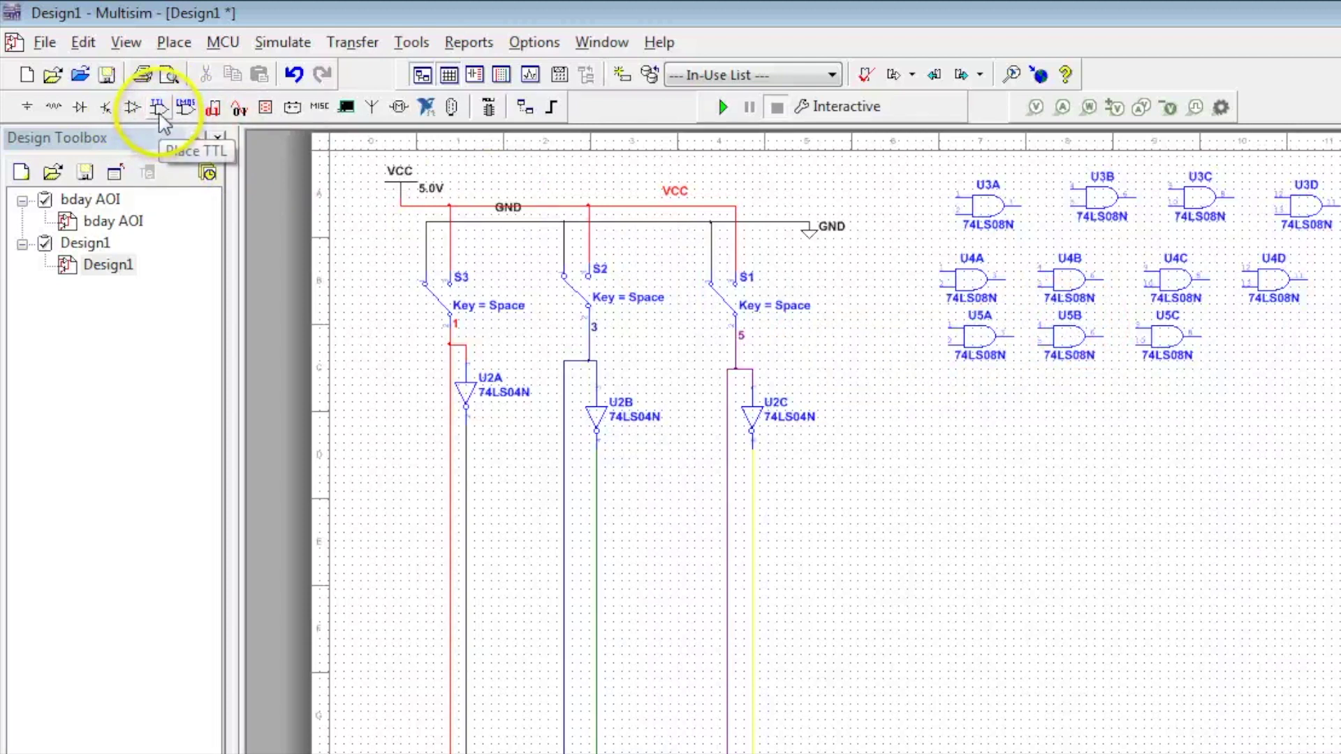
Change the TTL part search to 32 and select the 74LS32N quad OR gate
left_click(163, 122)
left_click(523, 133)
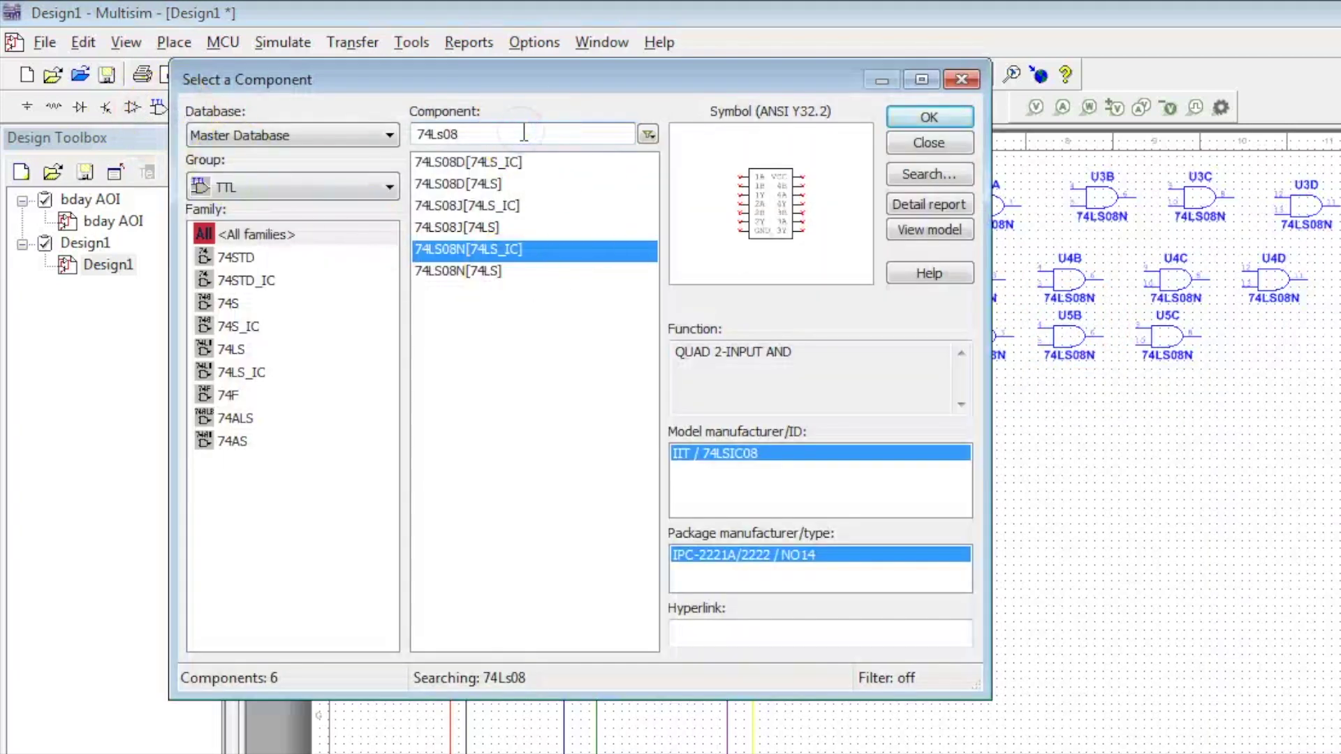
key("BackSpace")
key("BackSpace")
type("32")
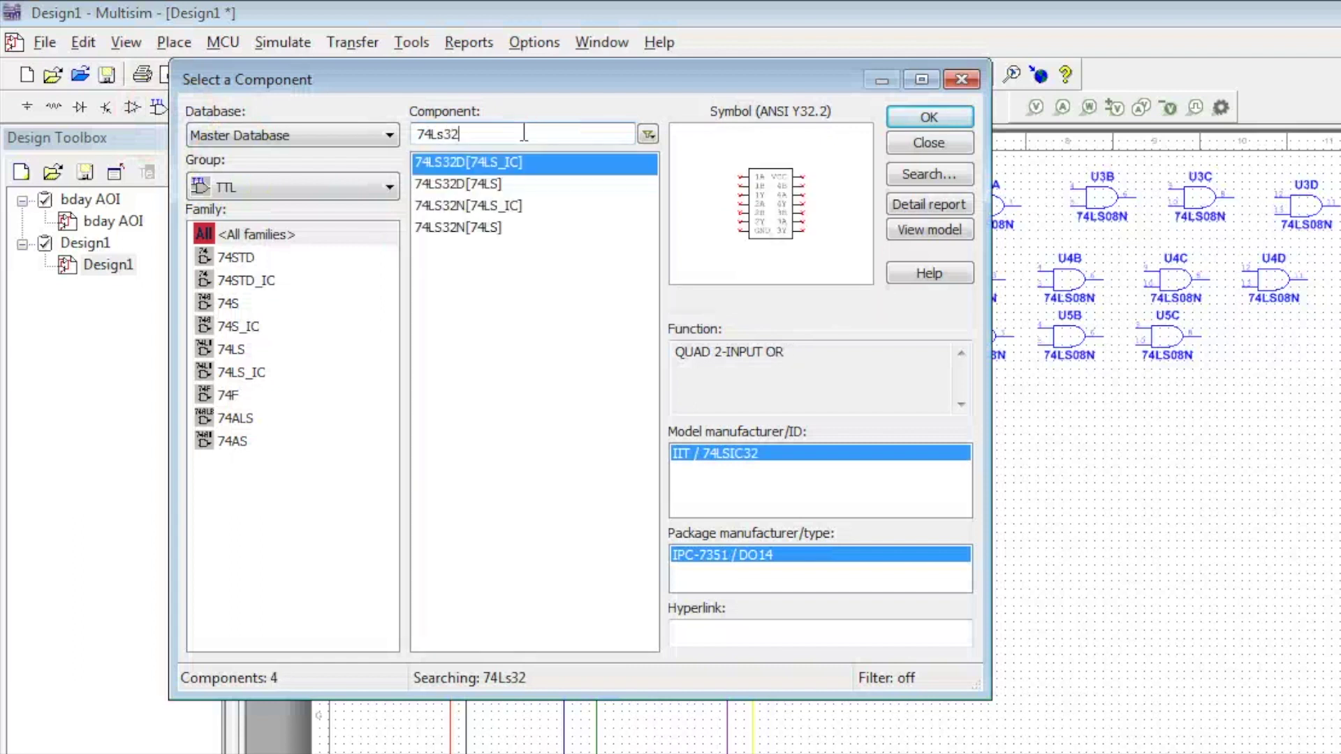
left_click(509, 229)
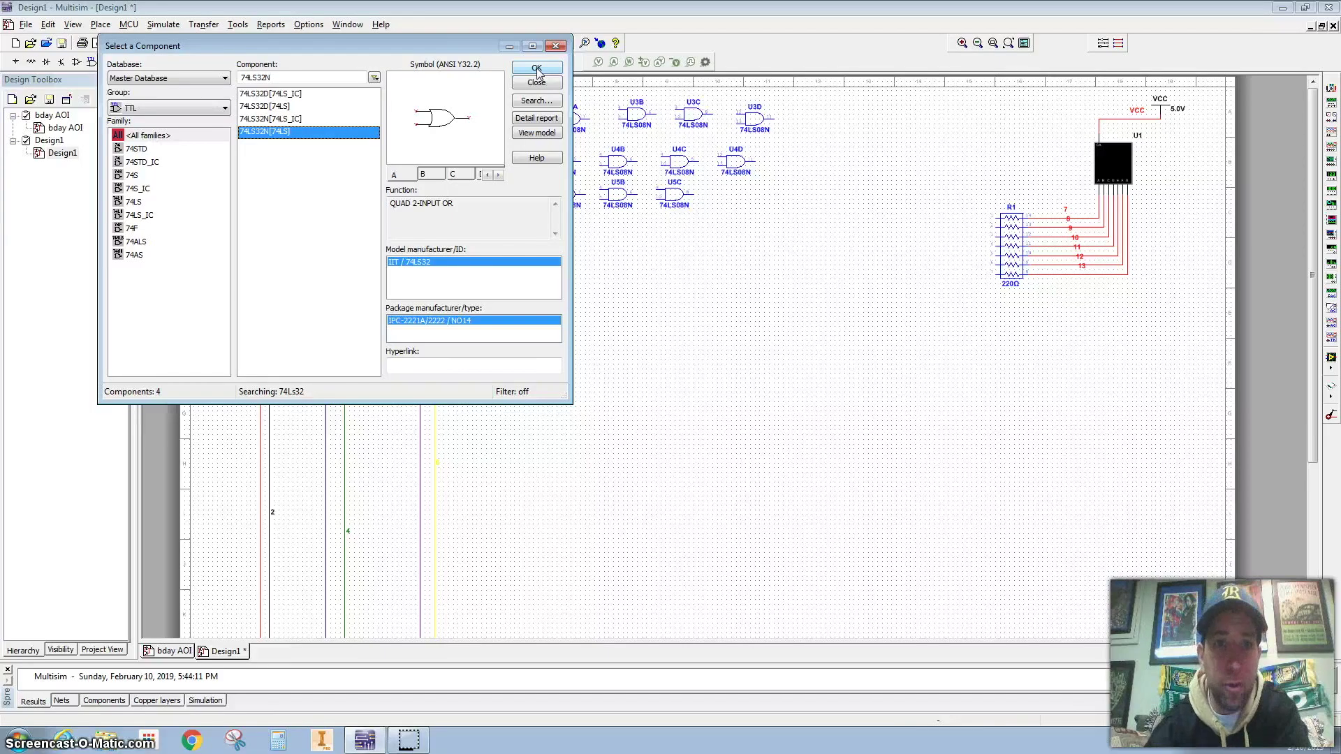
left_click(537, 70)
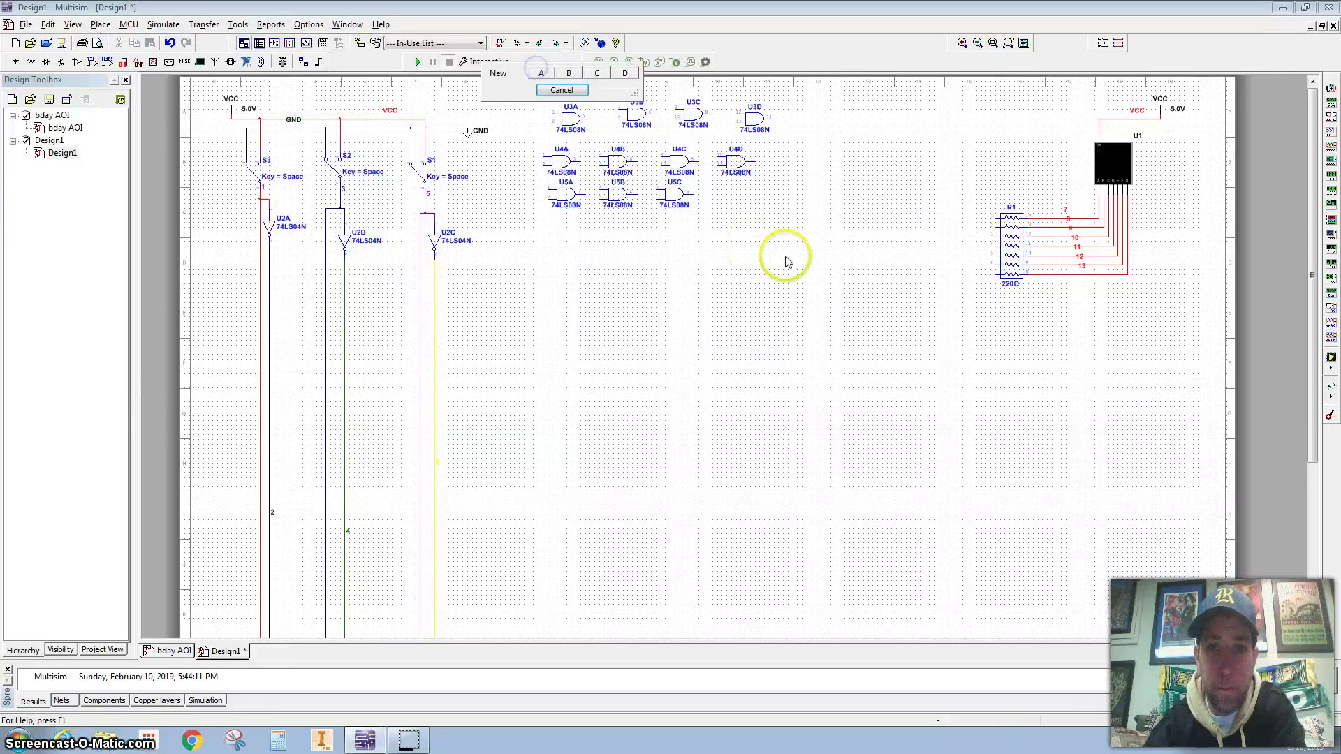
Place the OR gate sections below the R1 resistor pack
left_click(1025, 319)
left_click(1077, 332)
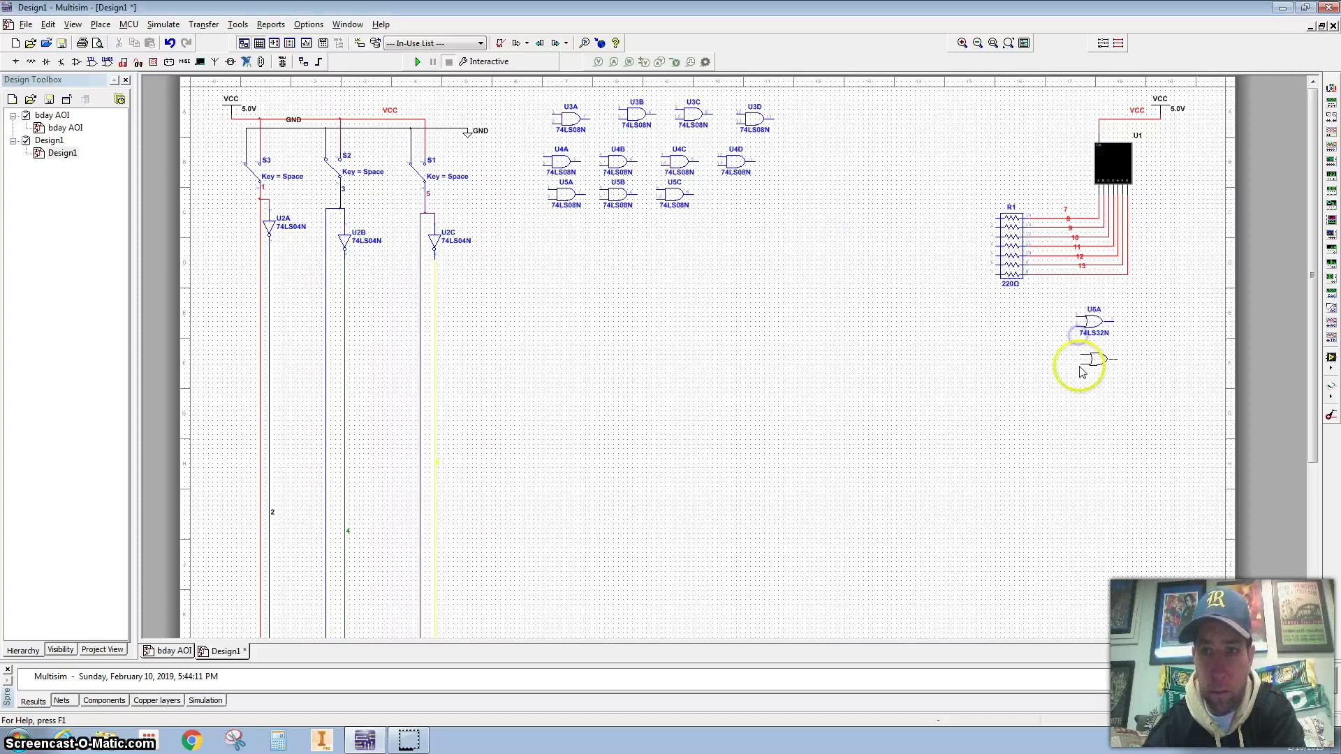
left_click(1083, 369)
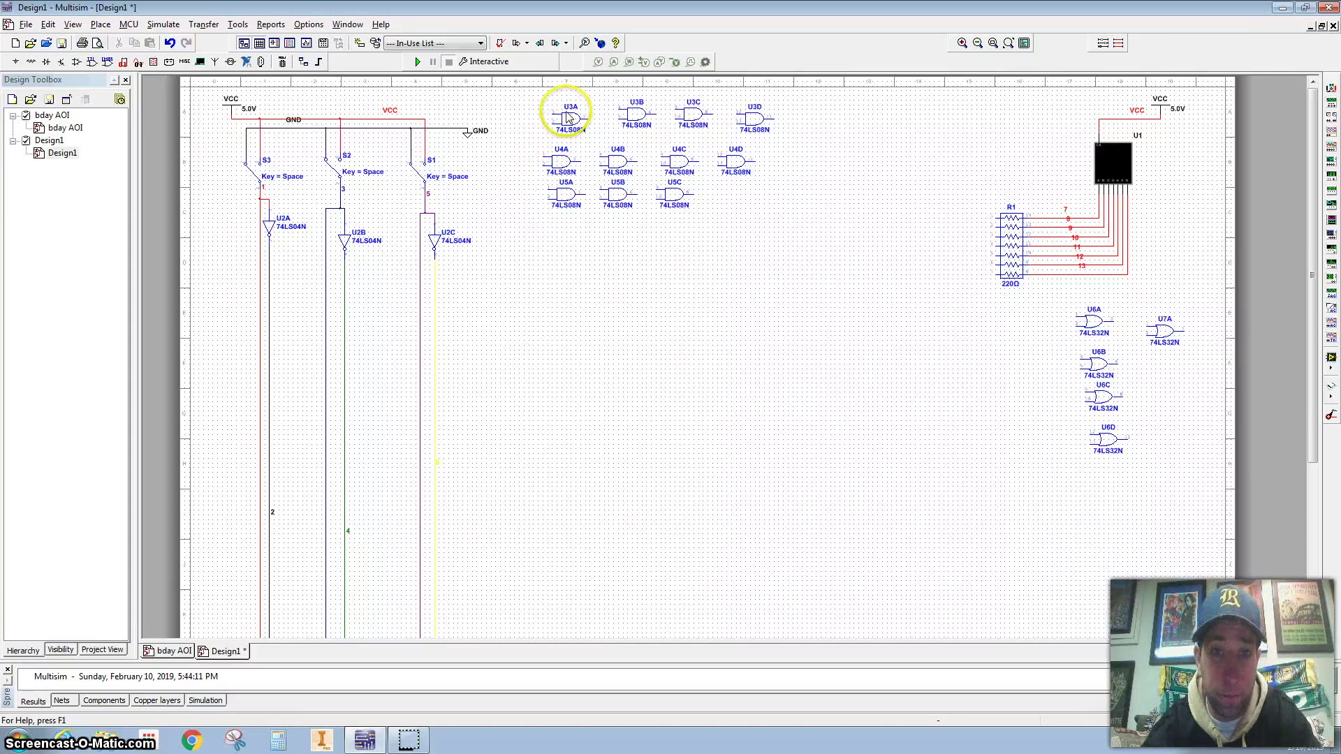
Move U3A, U3B, U3C and U6A beside the inverter output lines and begin a wire at U3A's input
left_click_drag(568, 118, 482, 277)
left_click_drag(629, 116, 482, 322)
left_click_drag(693, 112, 541, 329)
left_click_drag(1081, 321, 588, 292)
left_click(463, 275)
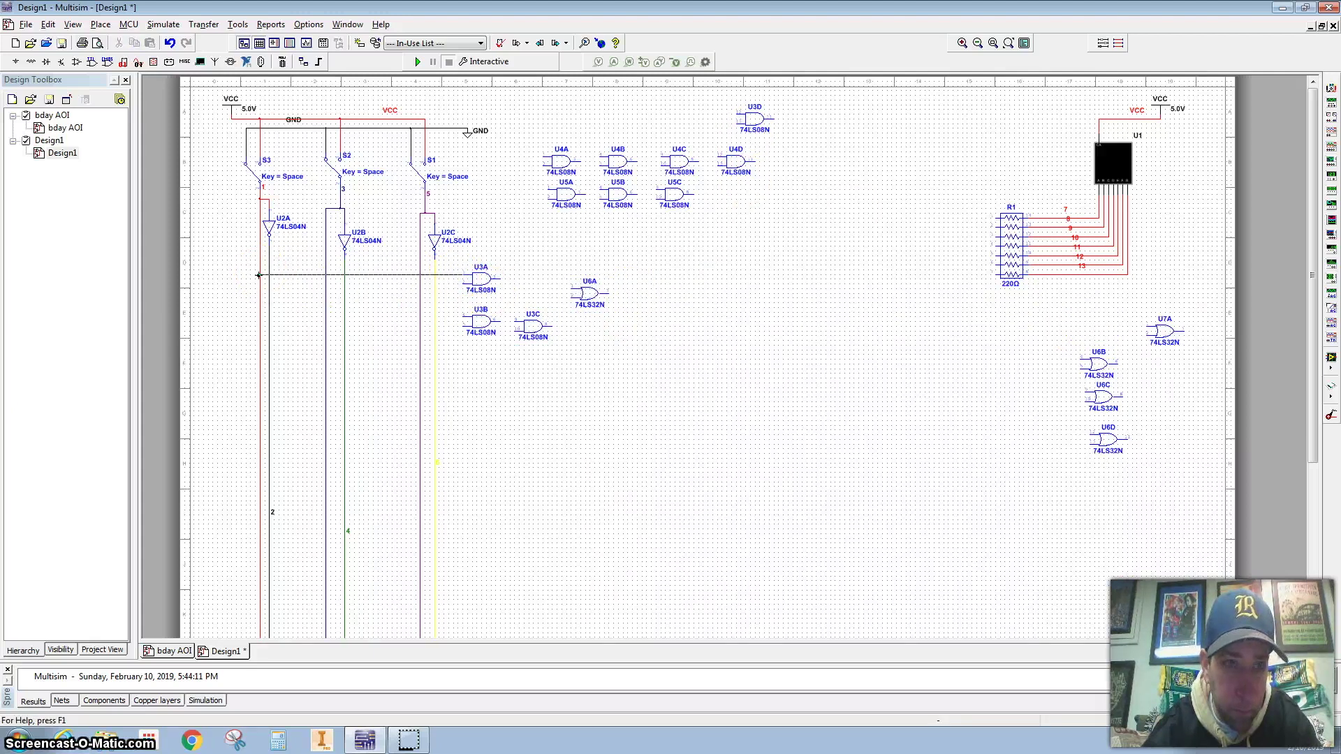
Wire the U3A, U3B and U3C inputs to the U2A, S2 and U2C lines
left_click(259, 276)
left_click(464, 285)
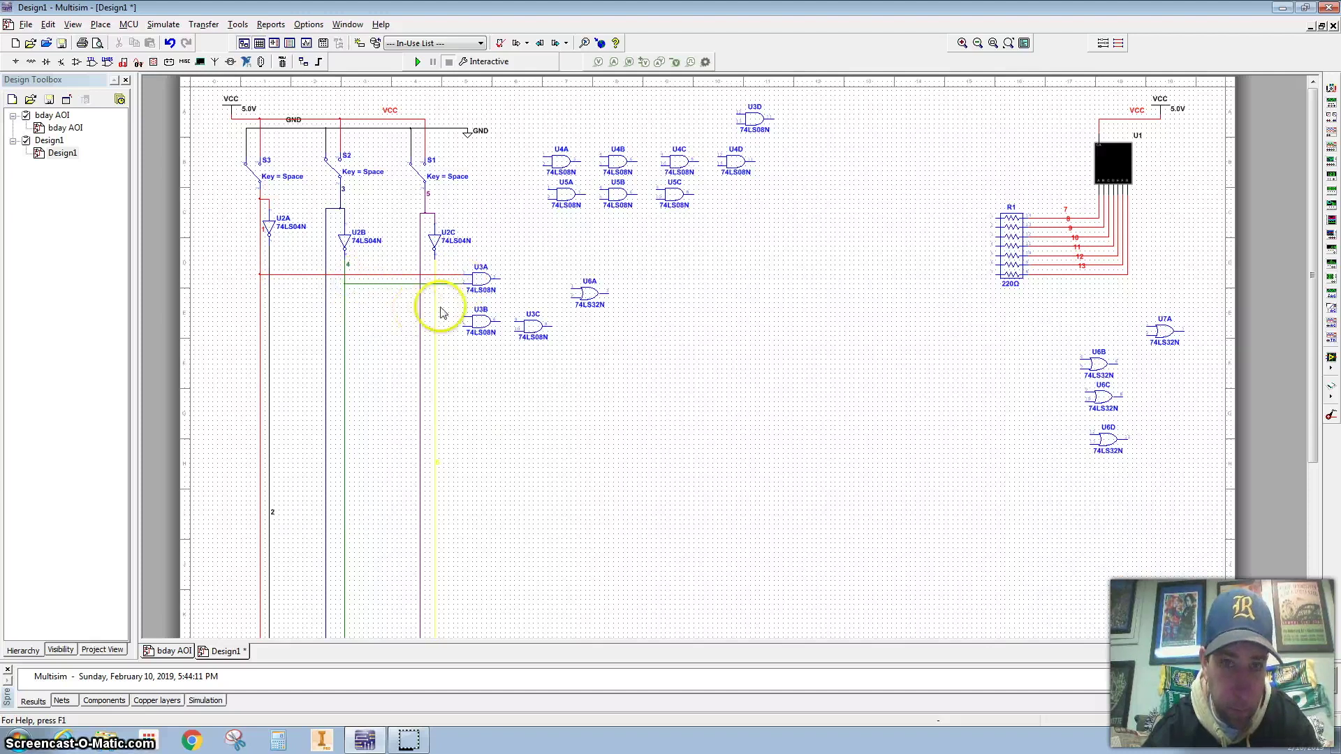
left_click(464, 317)
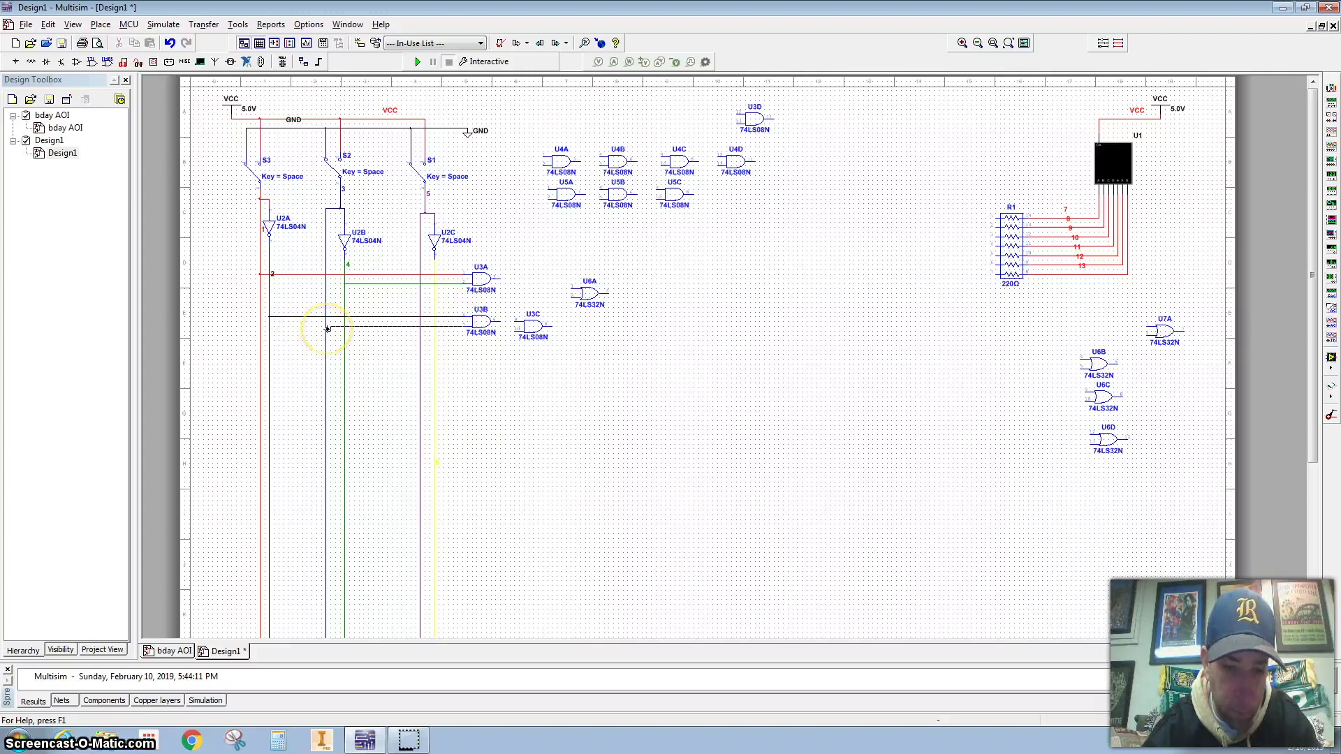
left_click(326, 326)
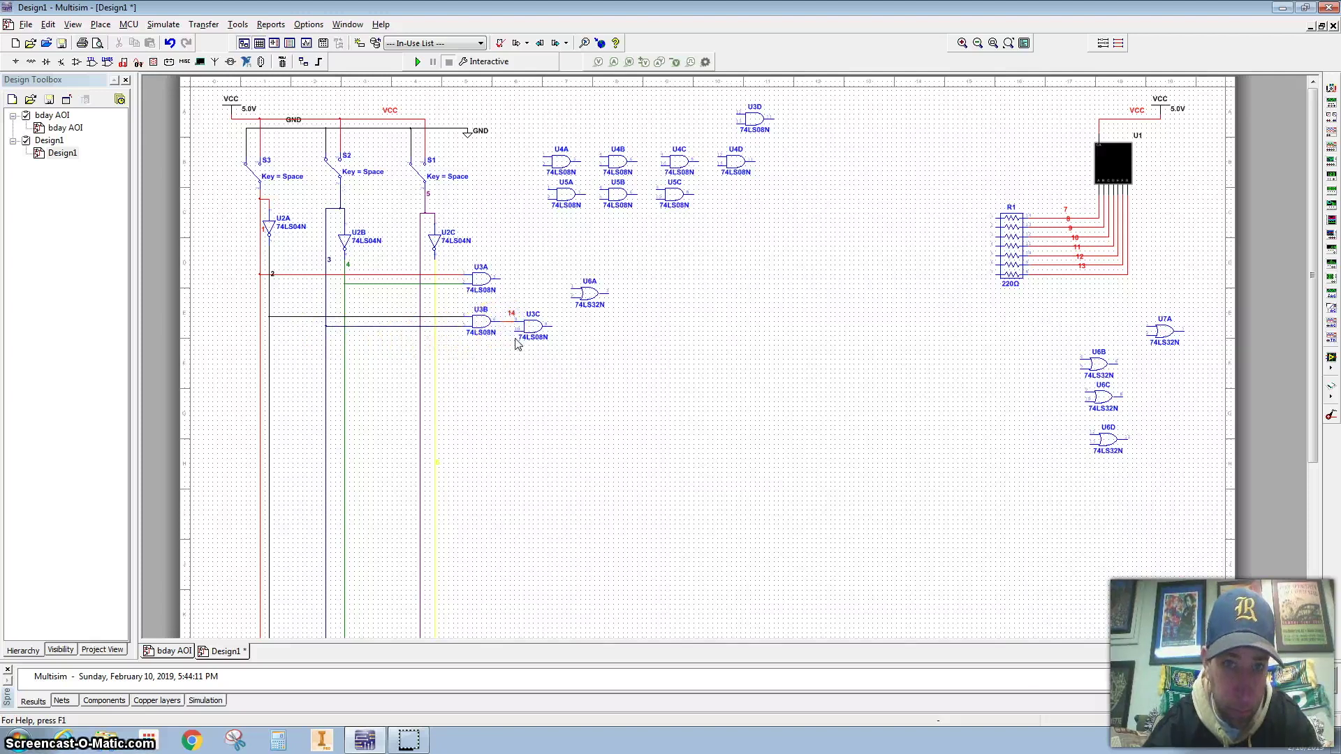
left_click_drag(510, 335, 436, 339)
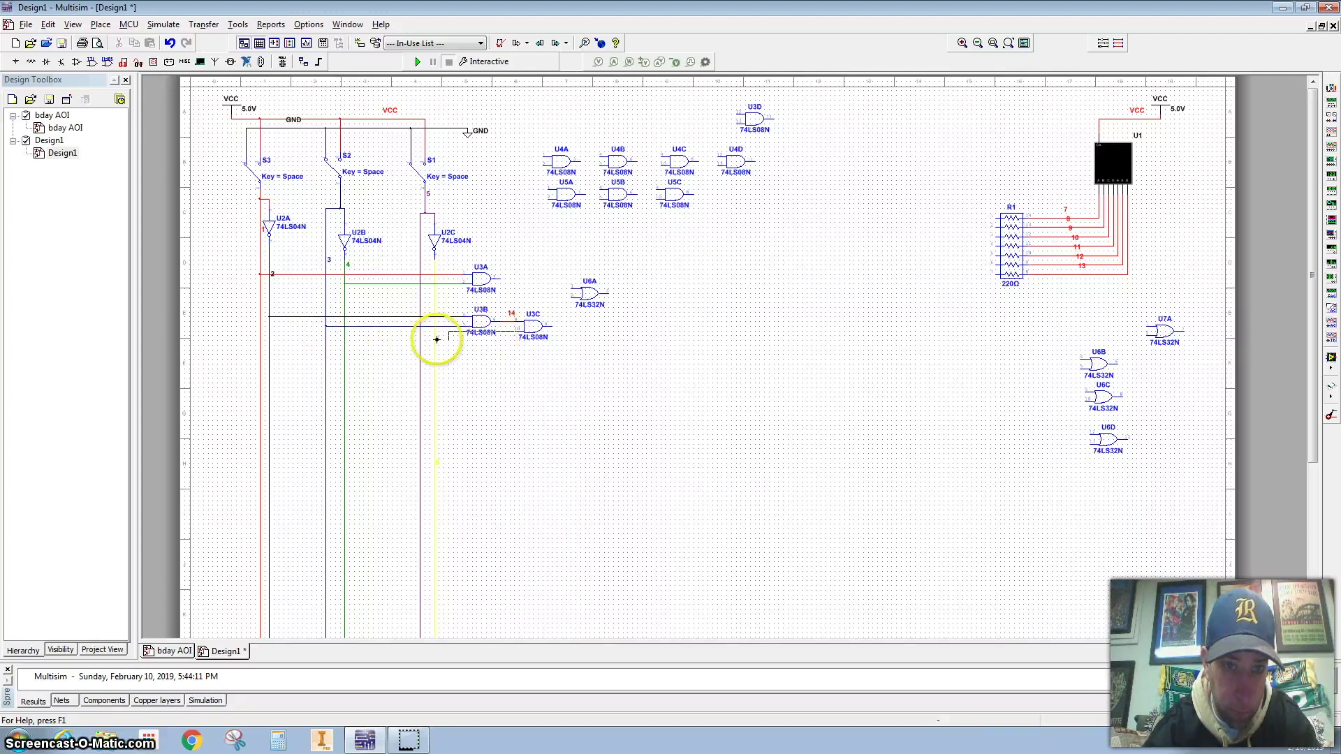
left_click(436, 337)
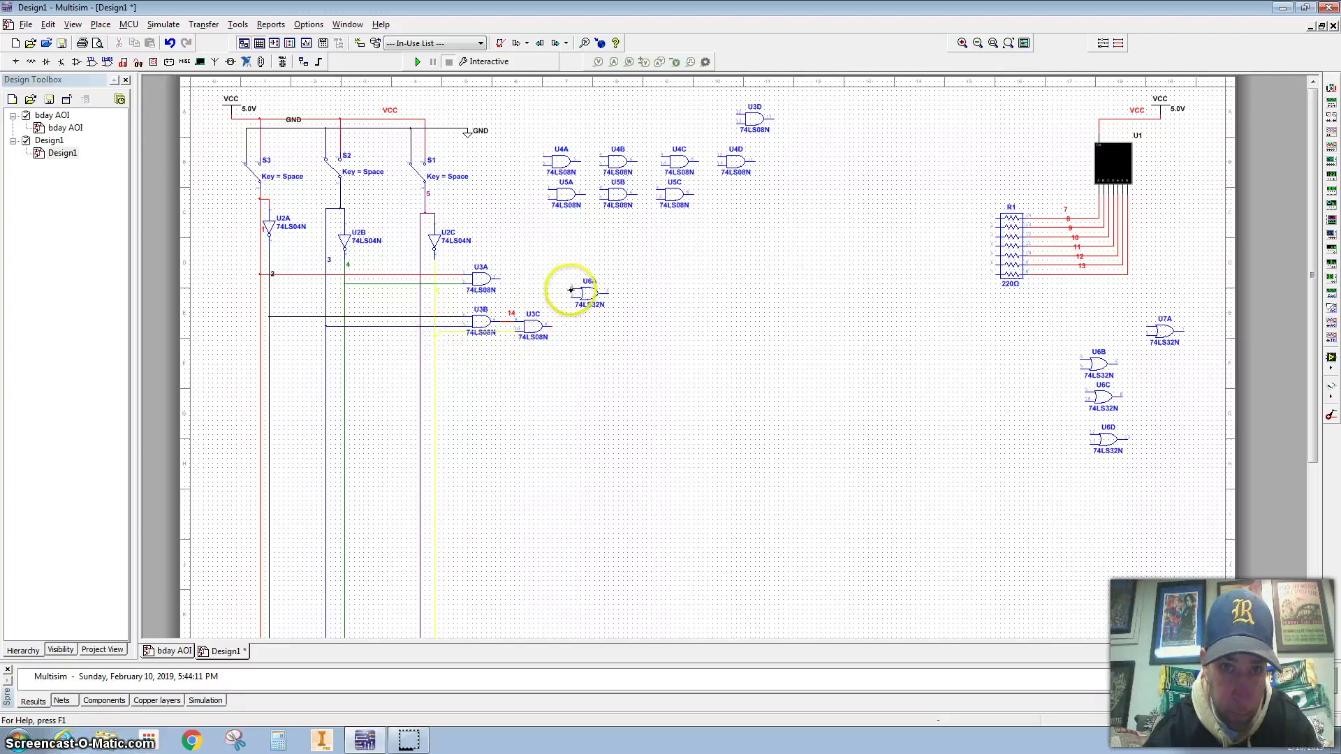
Connect U3A's output to U6A, and U6A's output to R1's top pin
left_click(501, 279)
left_click(573, 287)
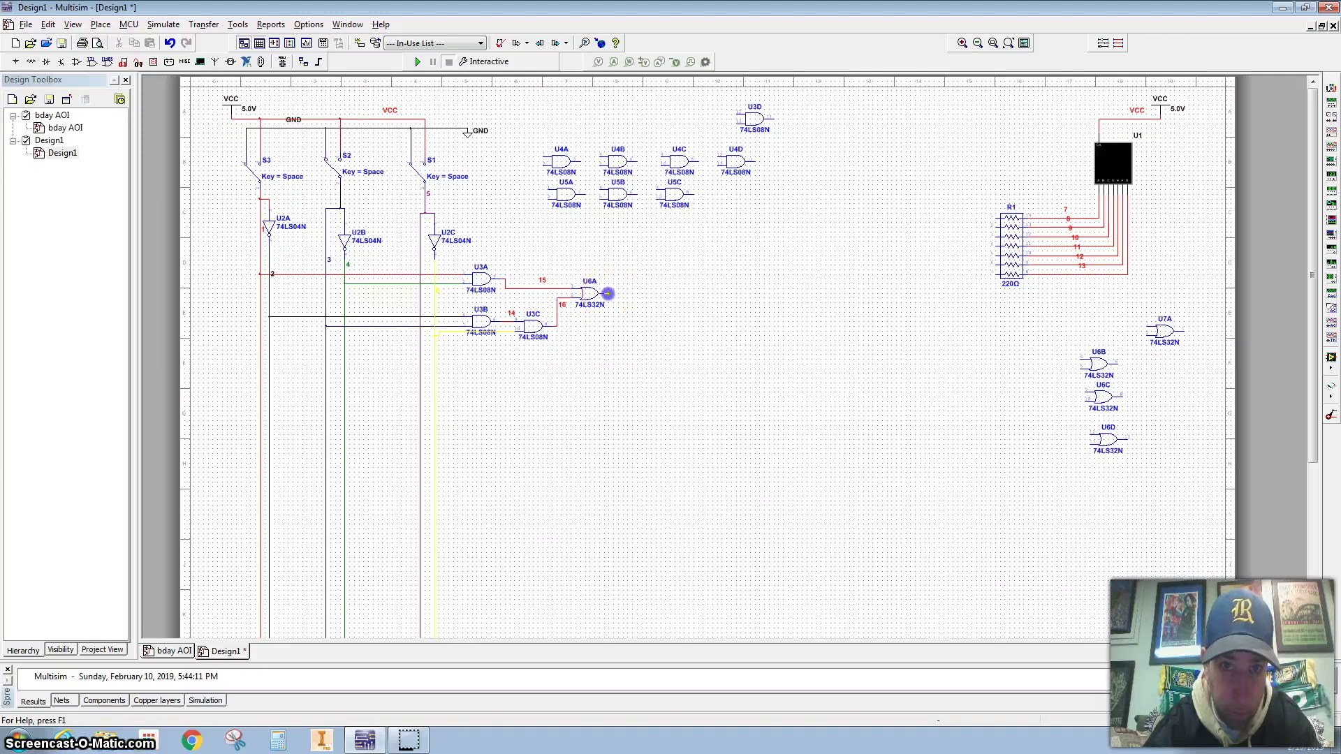
left_click(608, 293)
left_click(997, 222)
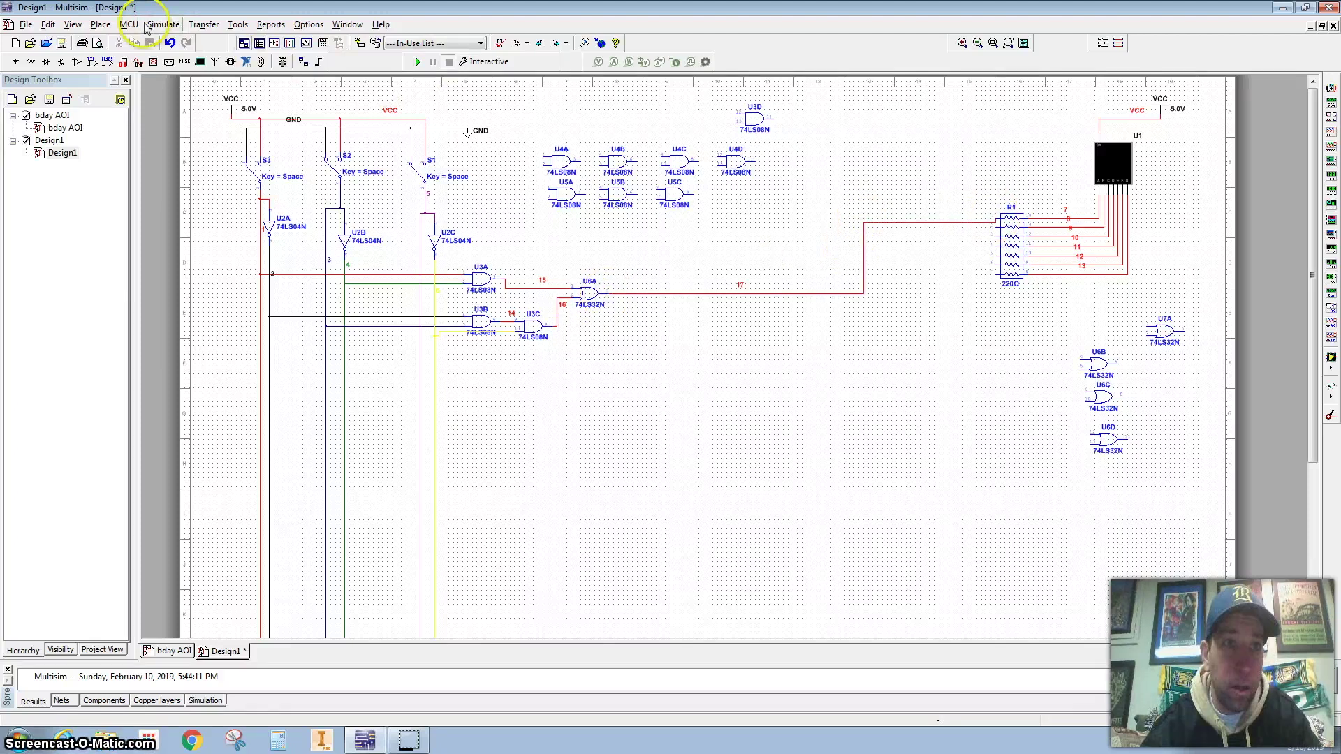
Add a text label with the author's name and birth date above the AND gates
left_click(100, 25)
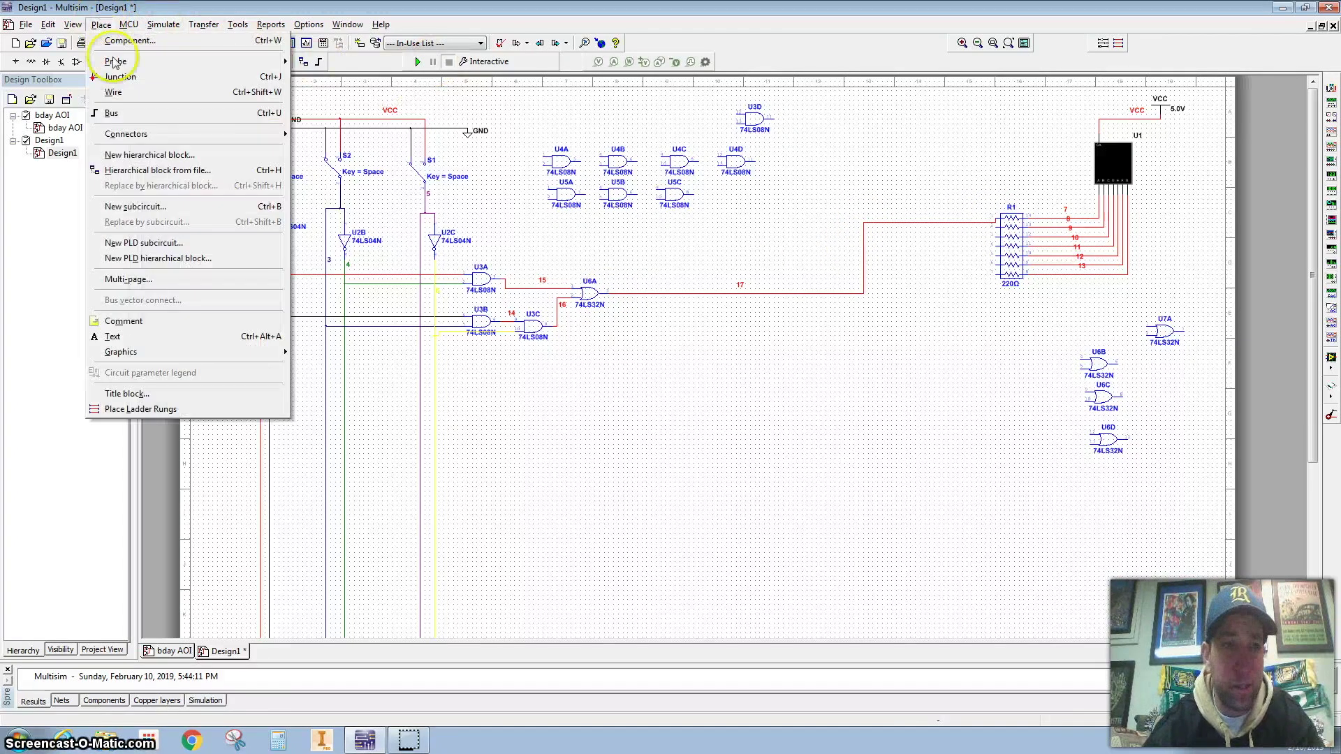
left_click(114, 335)
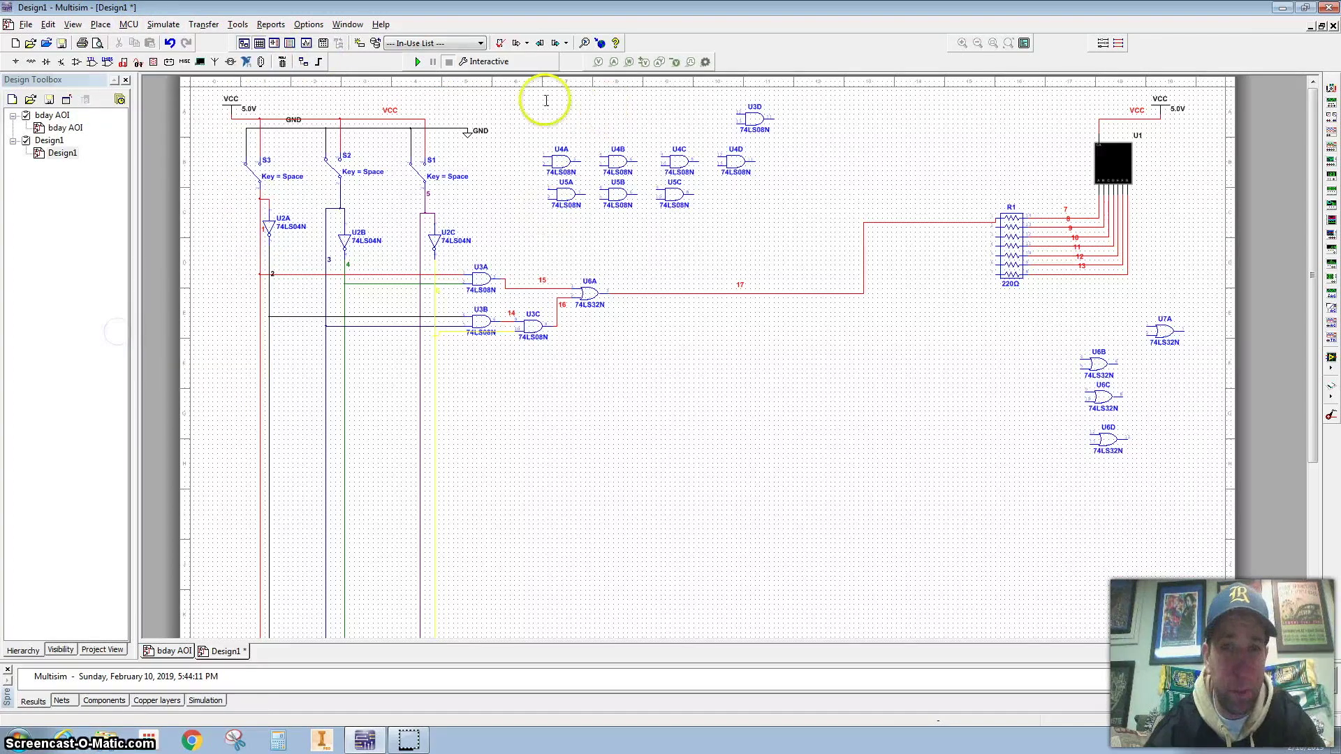
left_click(101, 24)
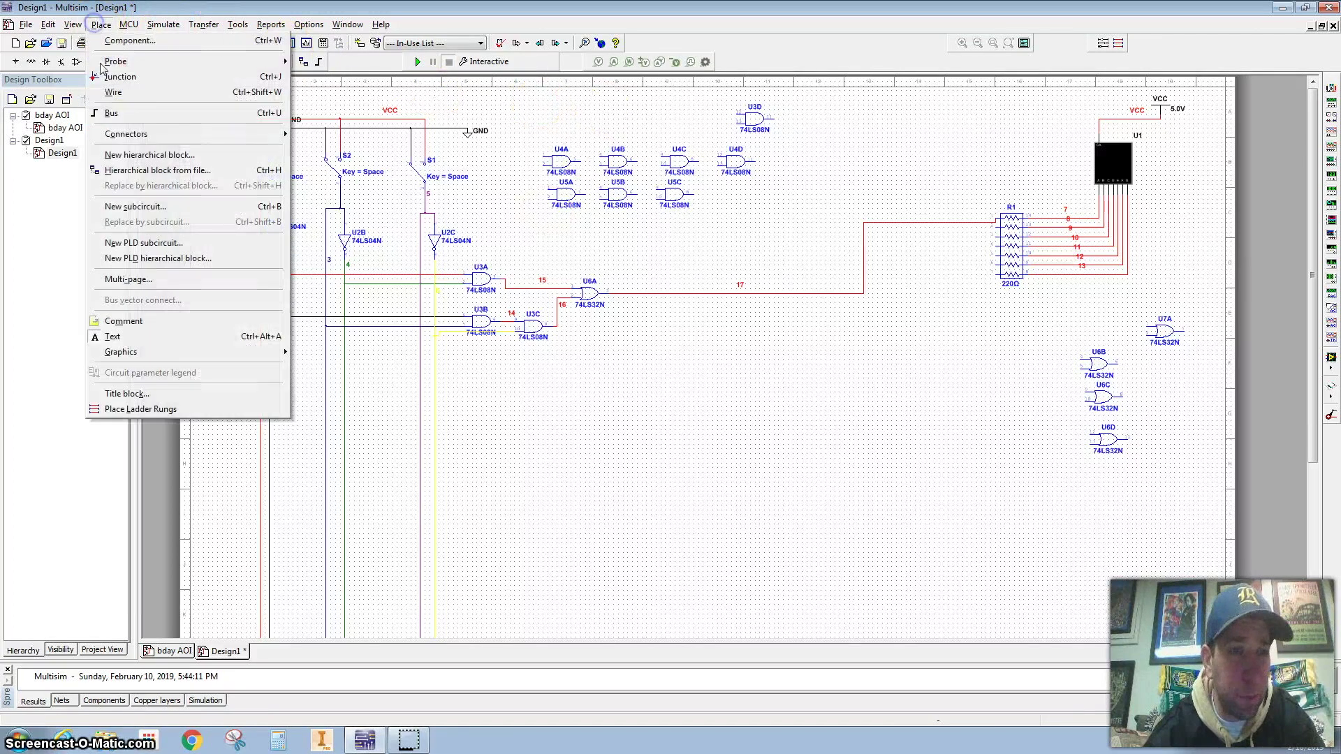
left_click(113, 336)
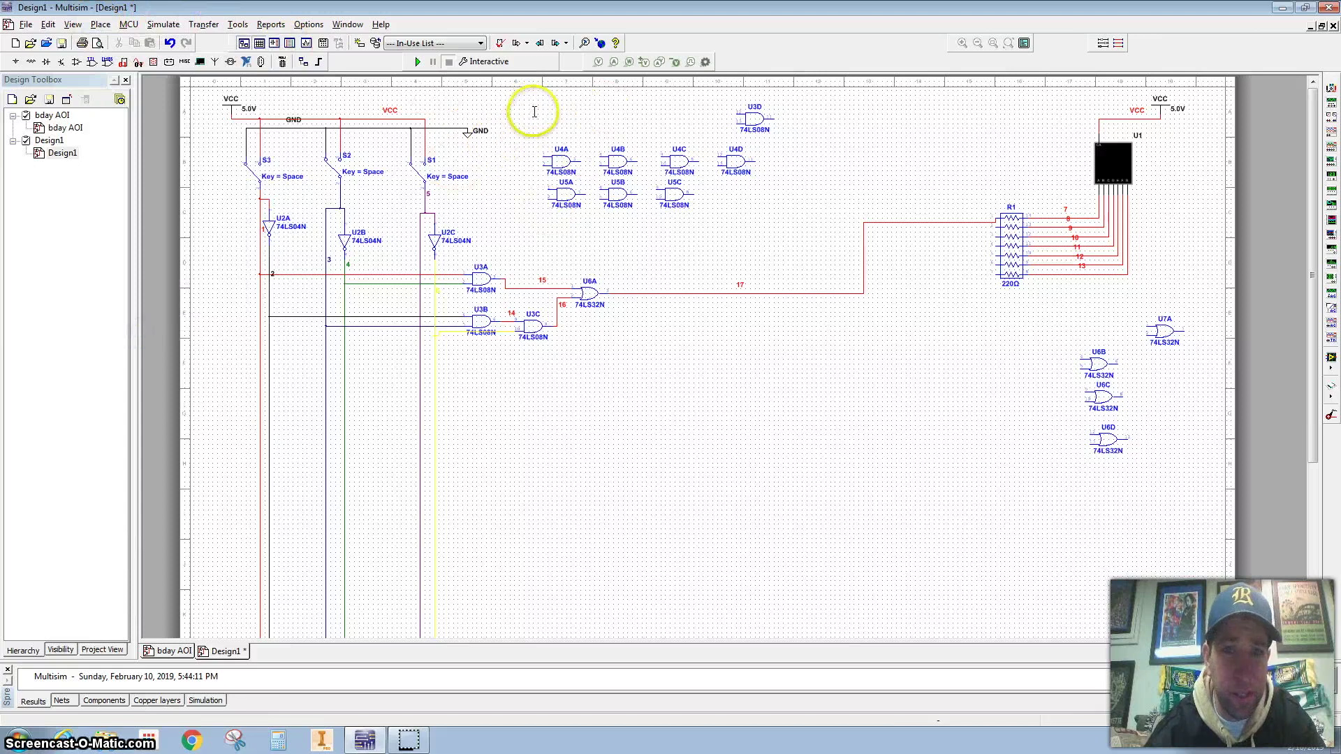
left_click(535, 112)
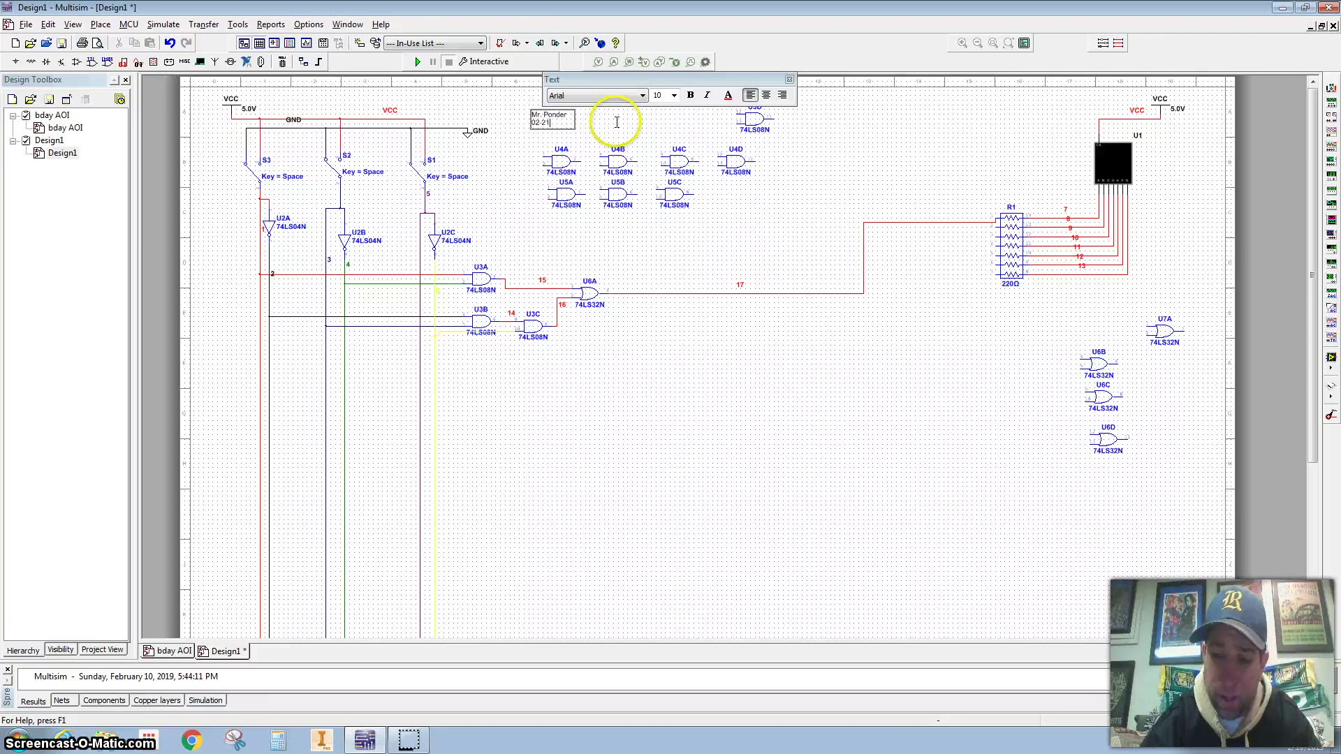
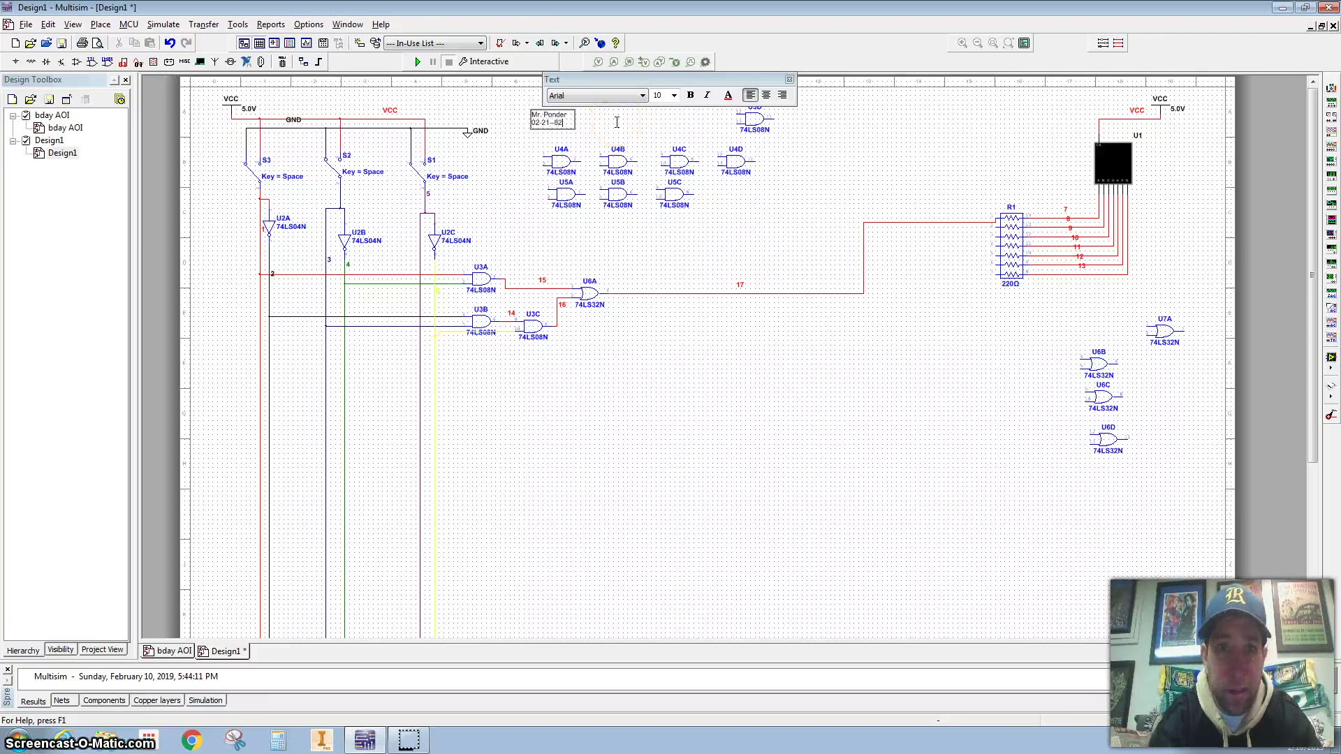
Enlarge the label text to size 16 and nudge it slightly up and left
left_click_drag(562, 123, 532, 123)
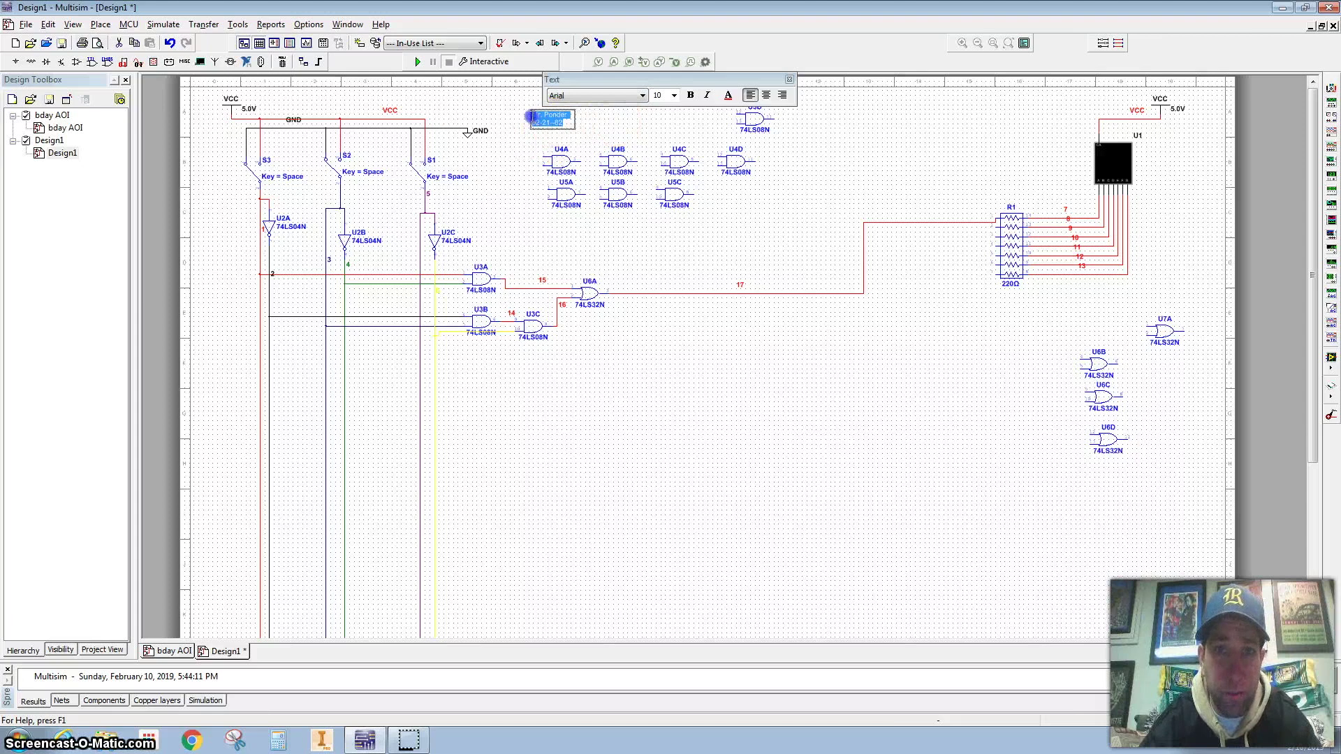
left_click(673, 95)
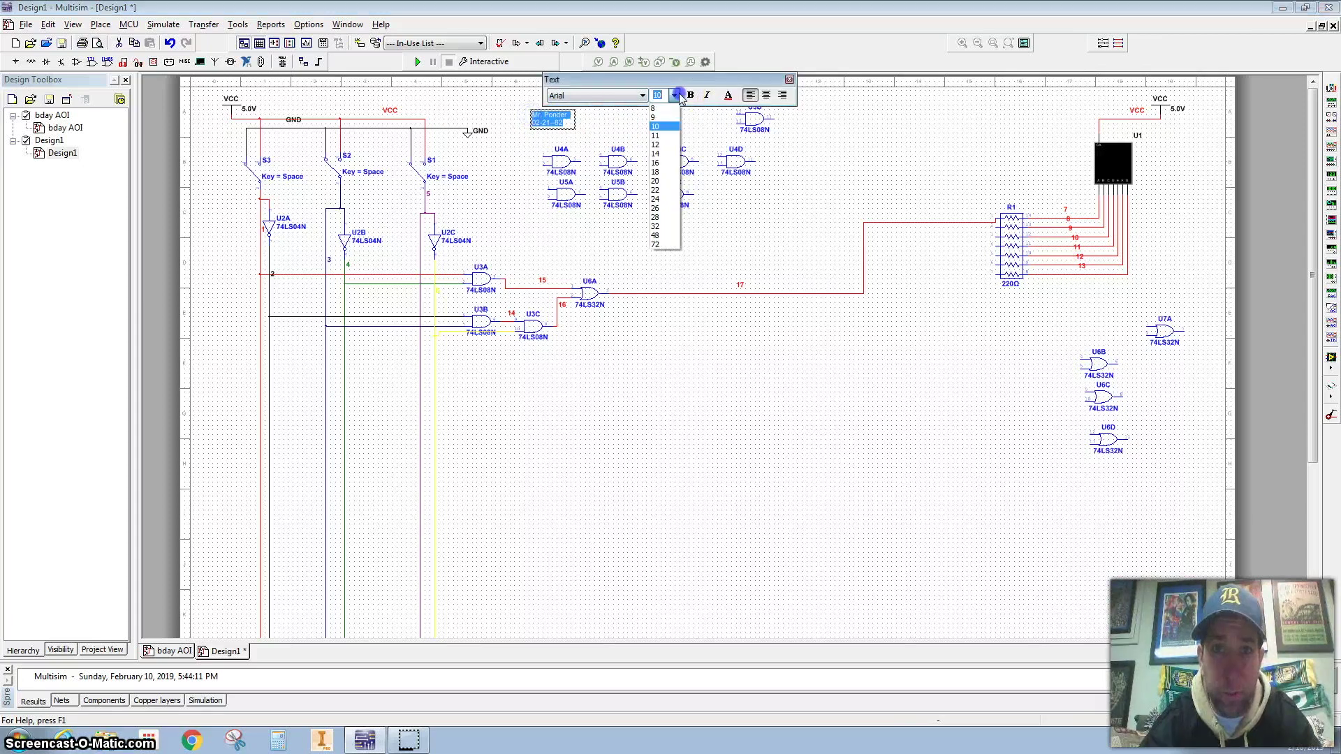
left_click(663, 163)
left_click(667, 130)
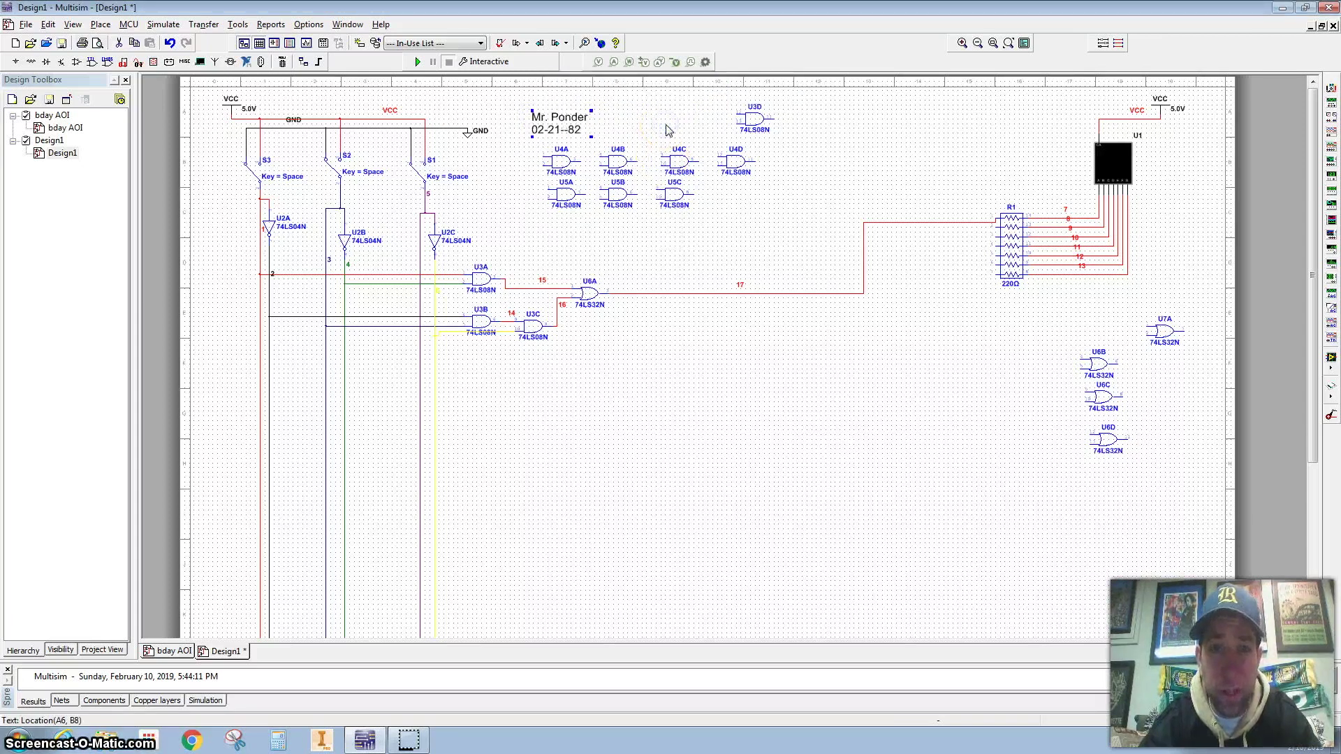
left_click_drag(673, 128, 658, 114)
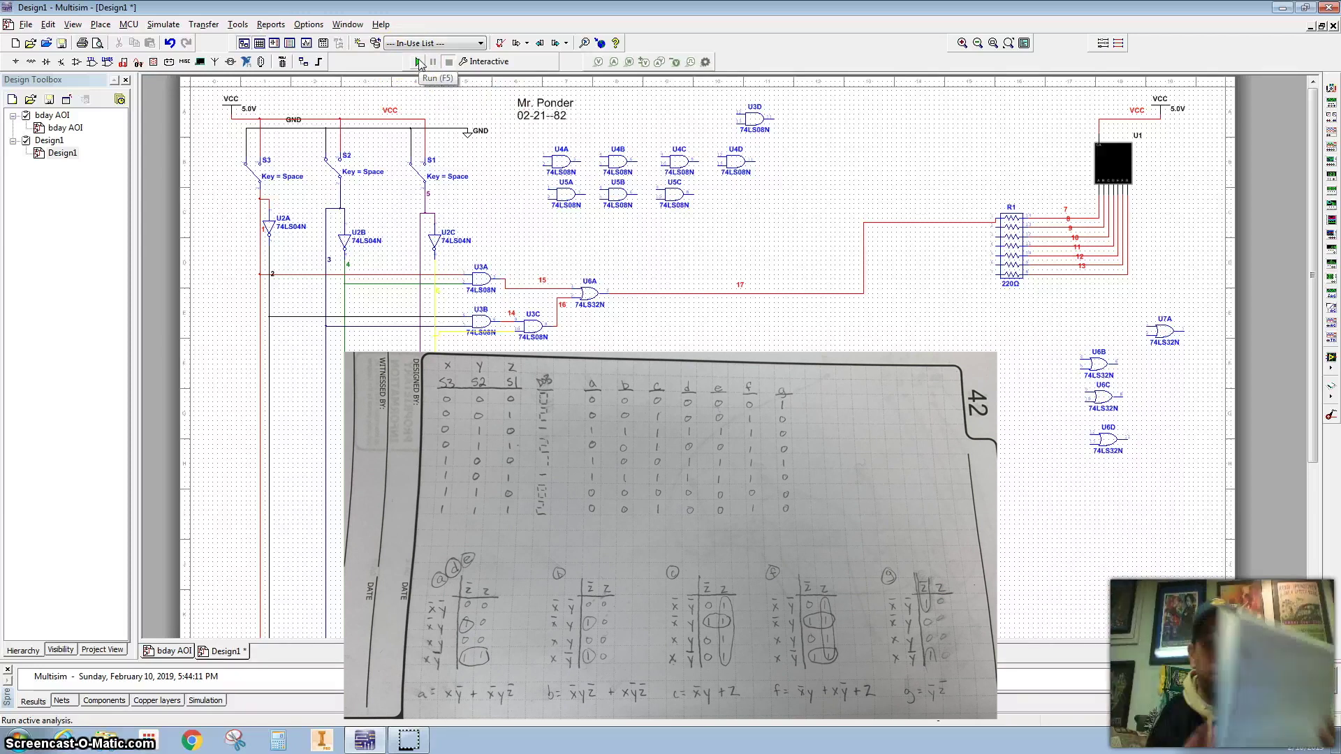
Test-run the circuit by flipping S1, then set S1's toggle key to 1
left_click(419, 63)
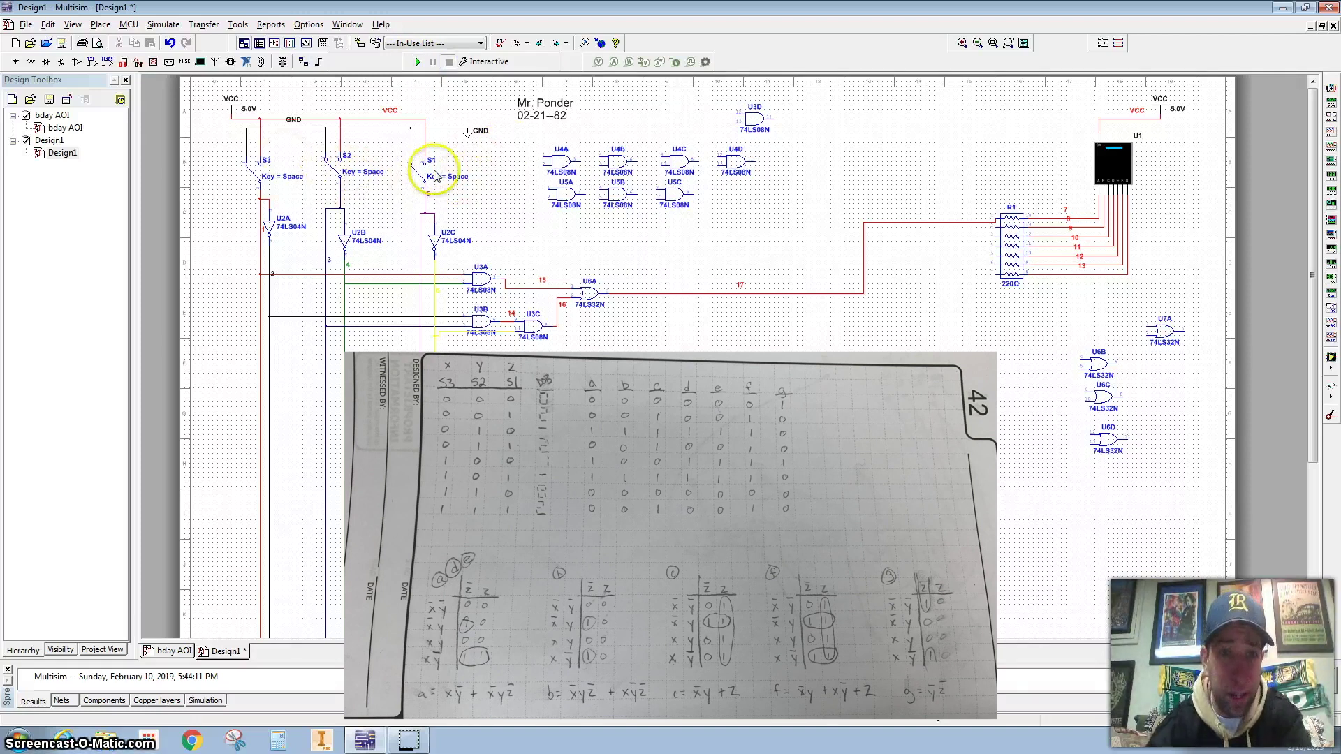
left_click(433, 172)
left_click(432, 173)
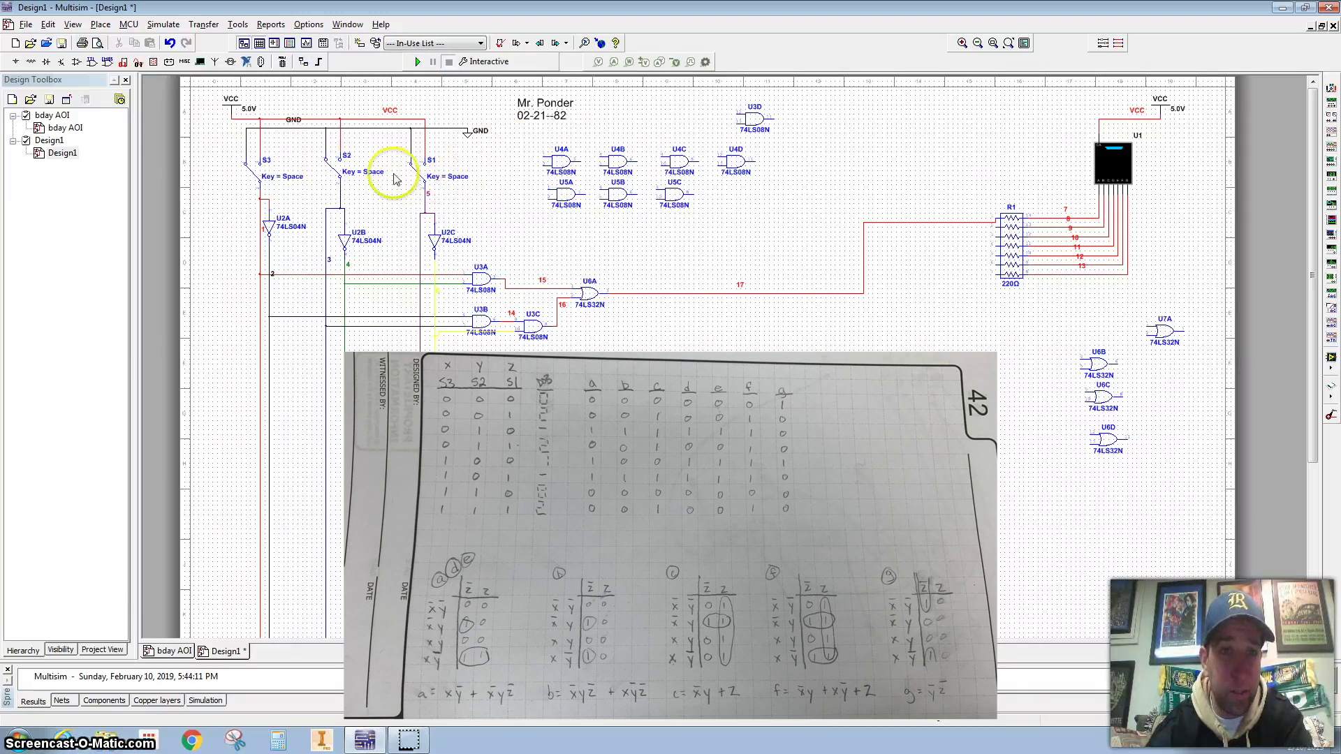
double_click(454, 177)
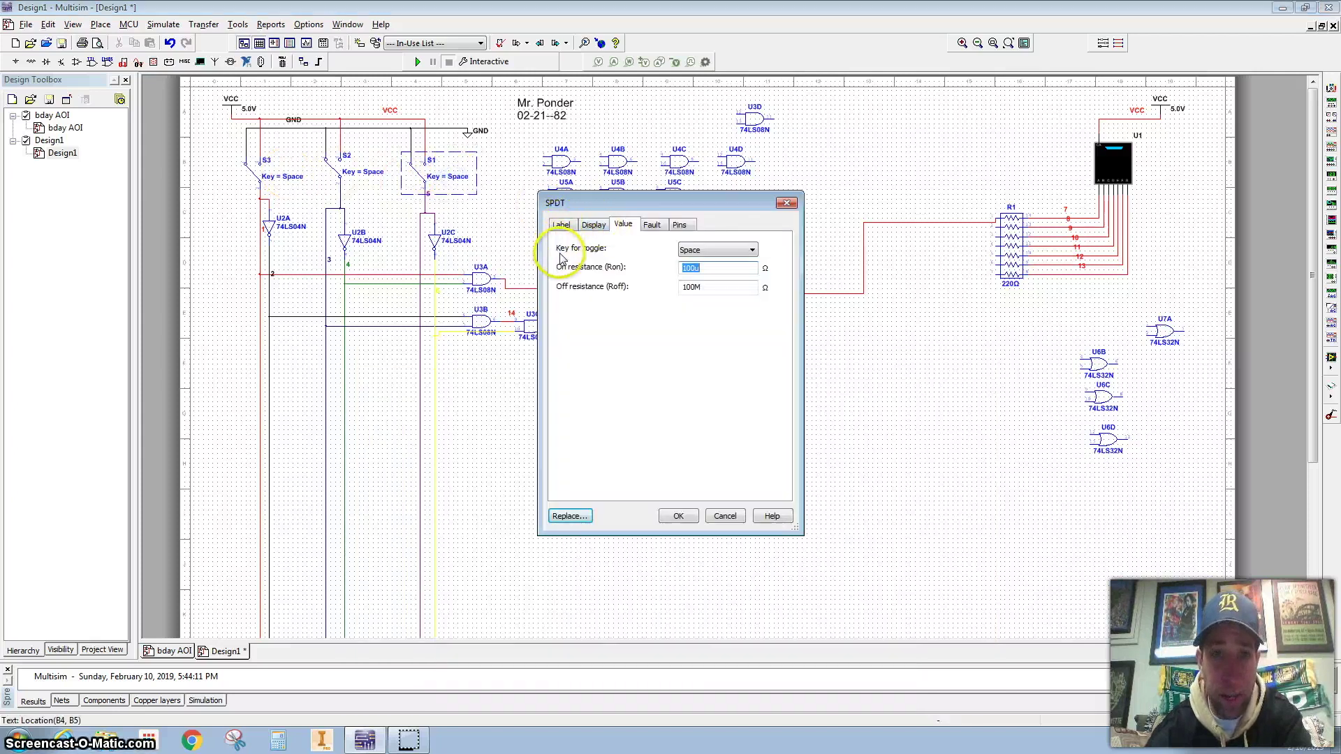
left_click(687, 251)
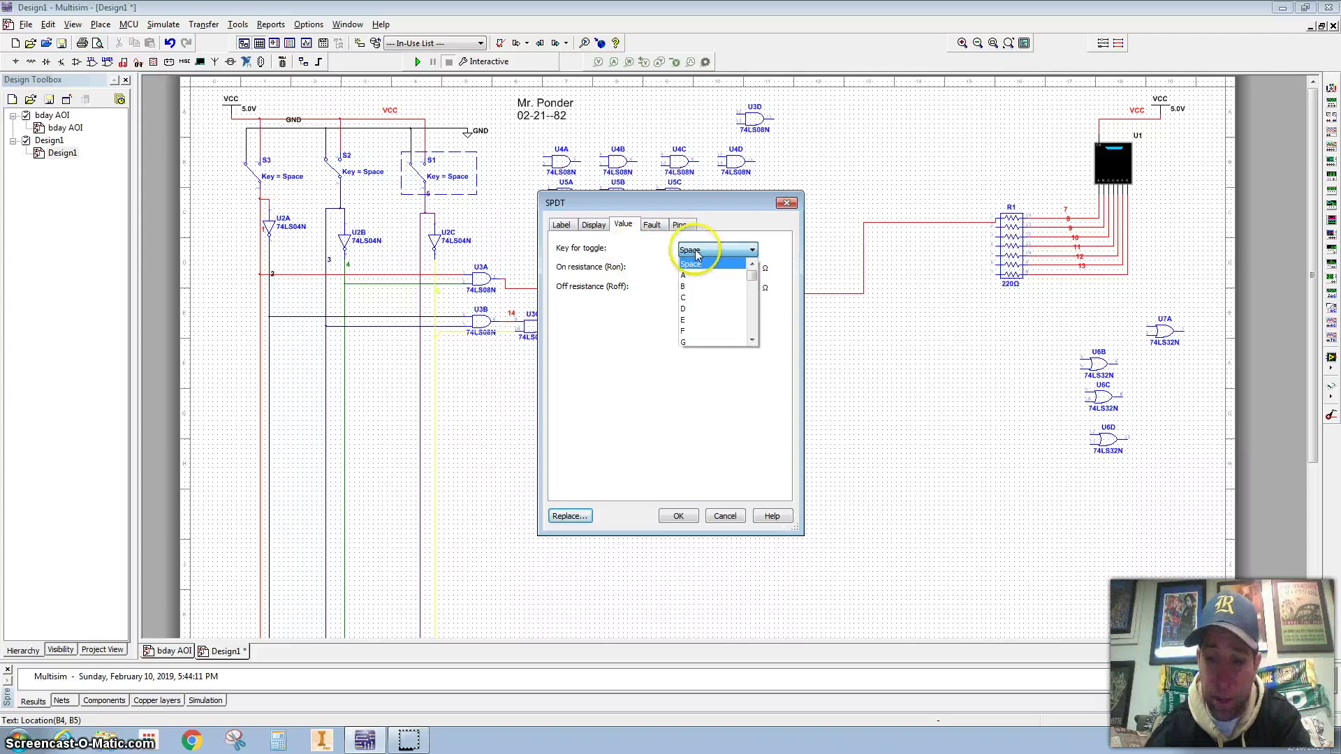
key("1")
left_click(687, 331)
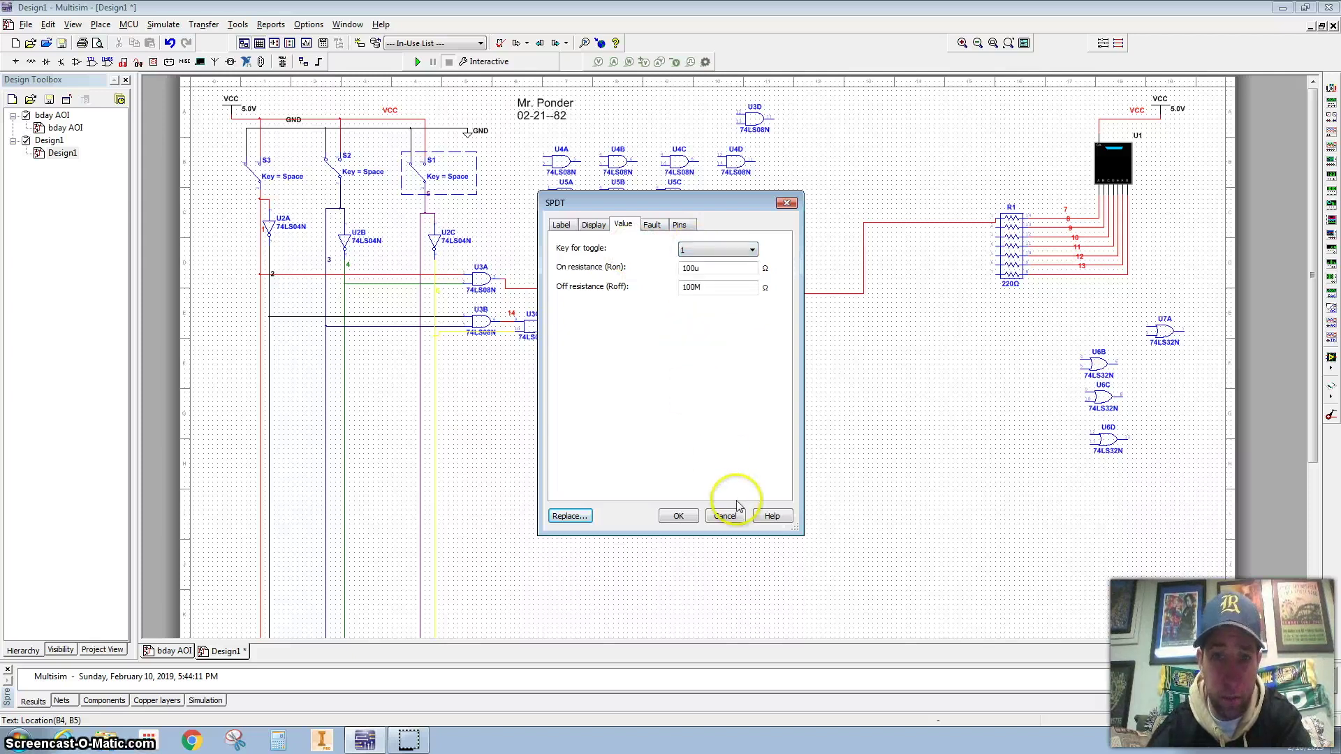
left_click(681, 516)
Set switch S2's toggle key to 2
double_click(364, 173)
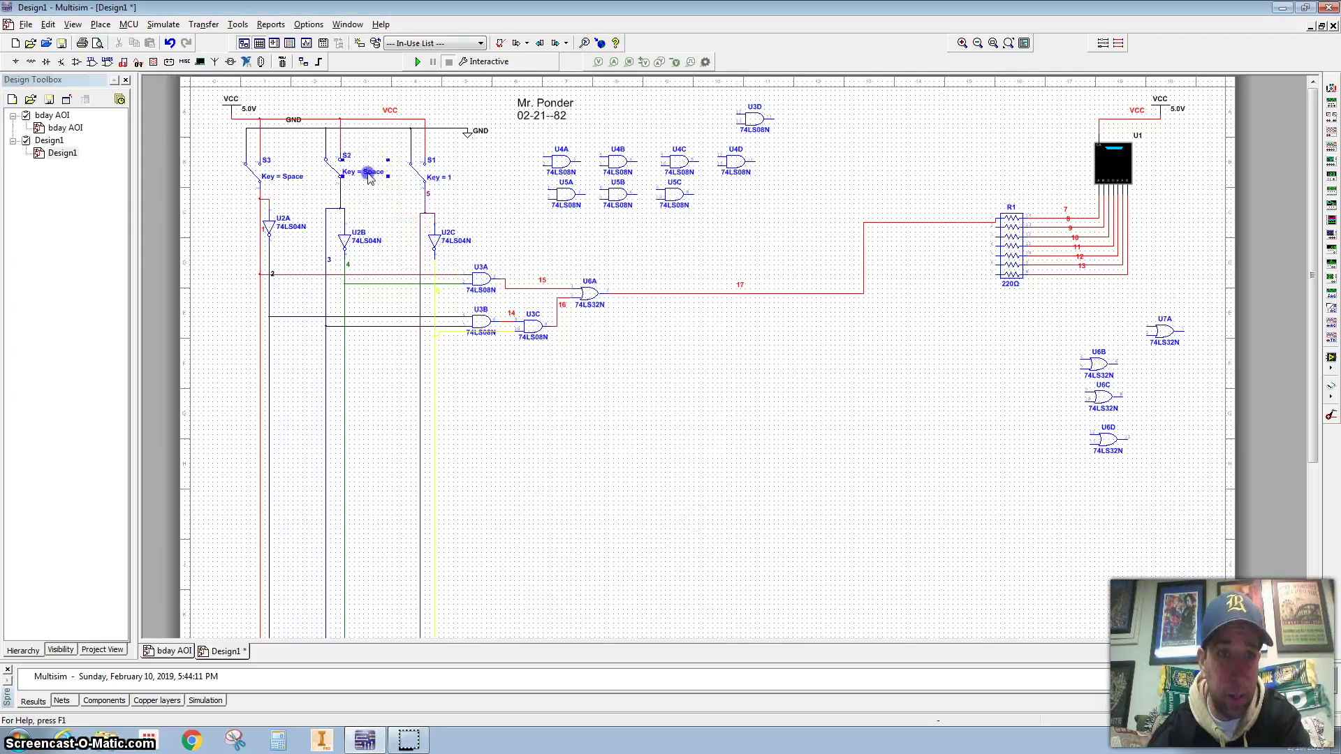
left_click(706, 251)
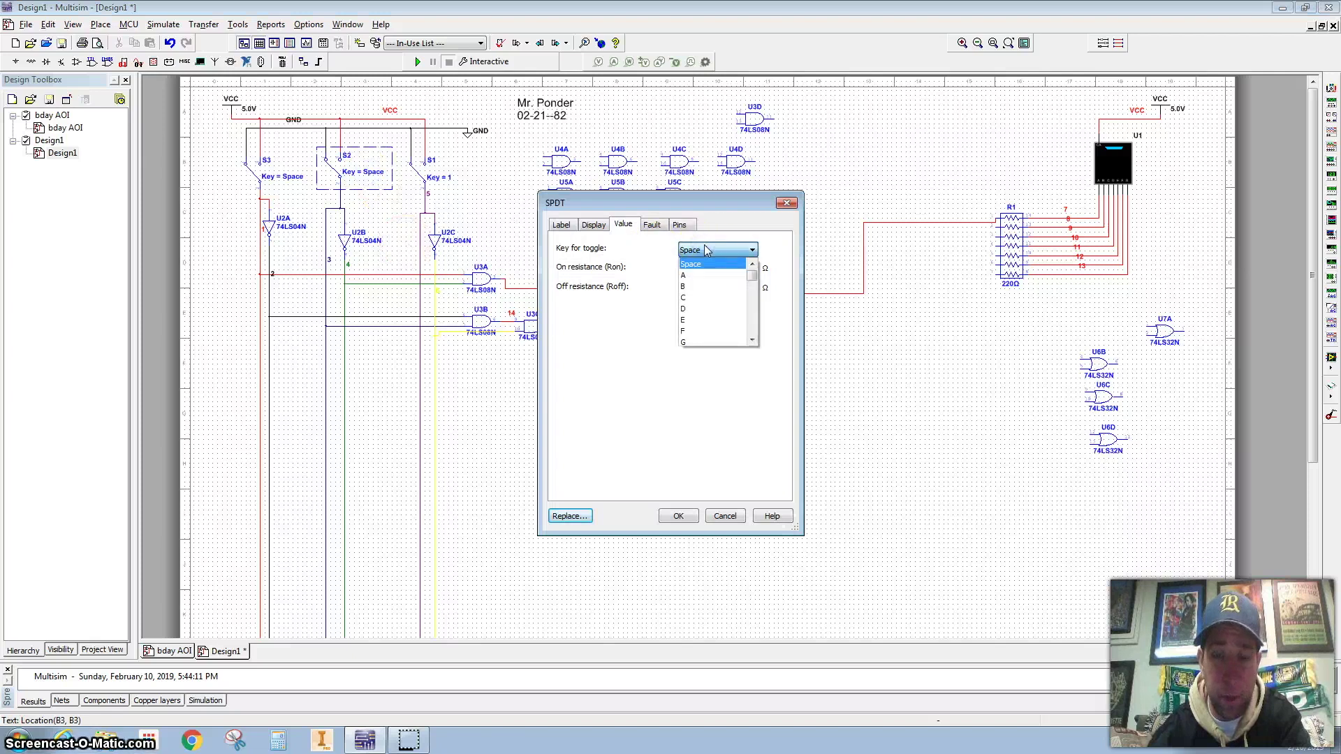
scroll(705, 300, "down", 10)
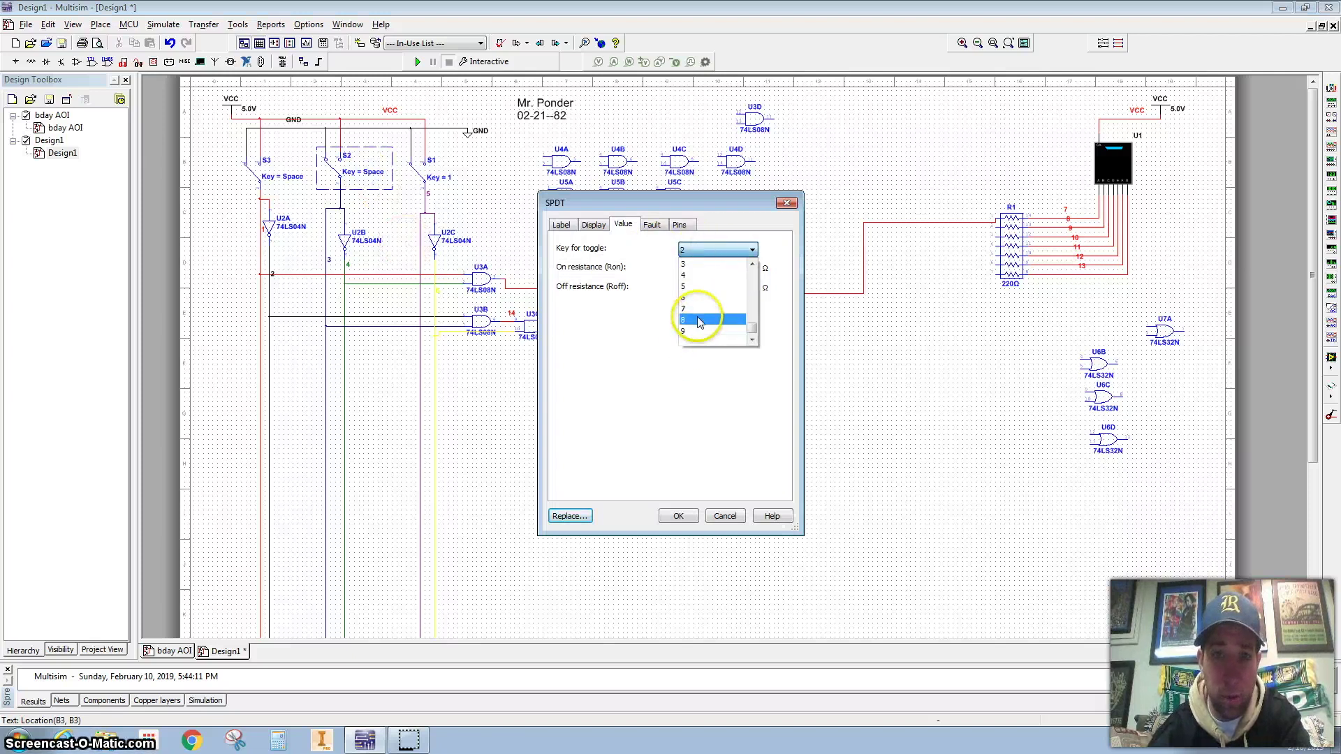
left_click(700, 268)
left_click(678, 516)
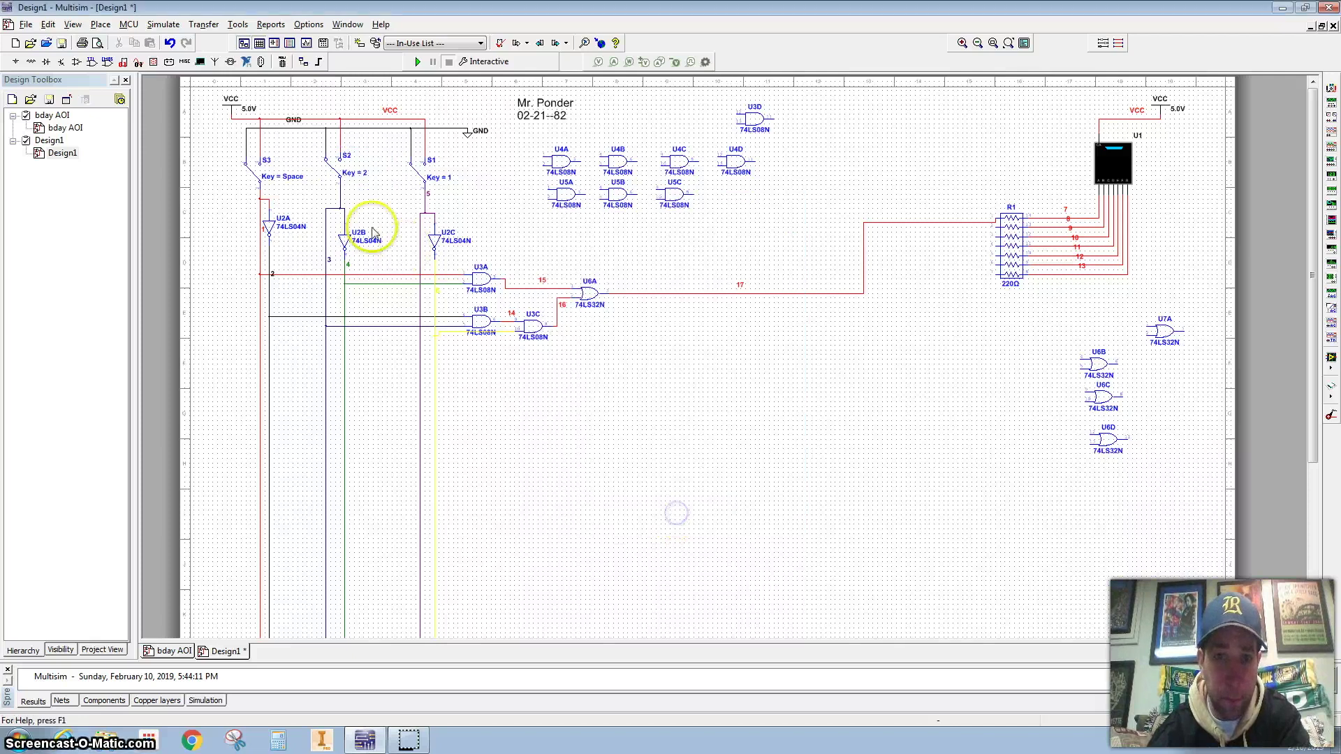
Set switch S3's toggle key to 4 and start the simulation with F5
double_click(283, 176)
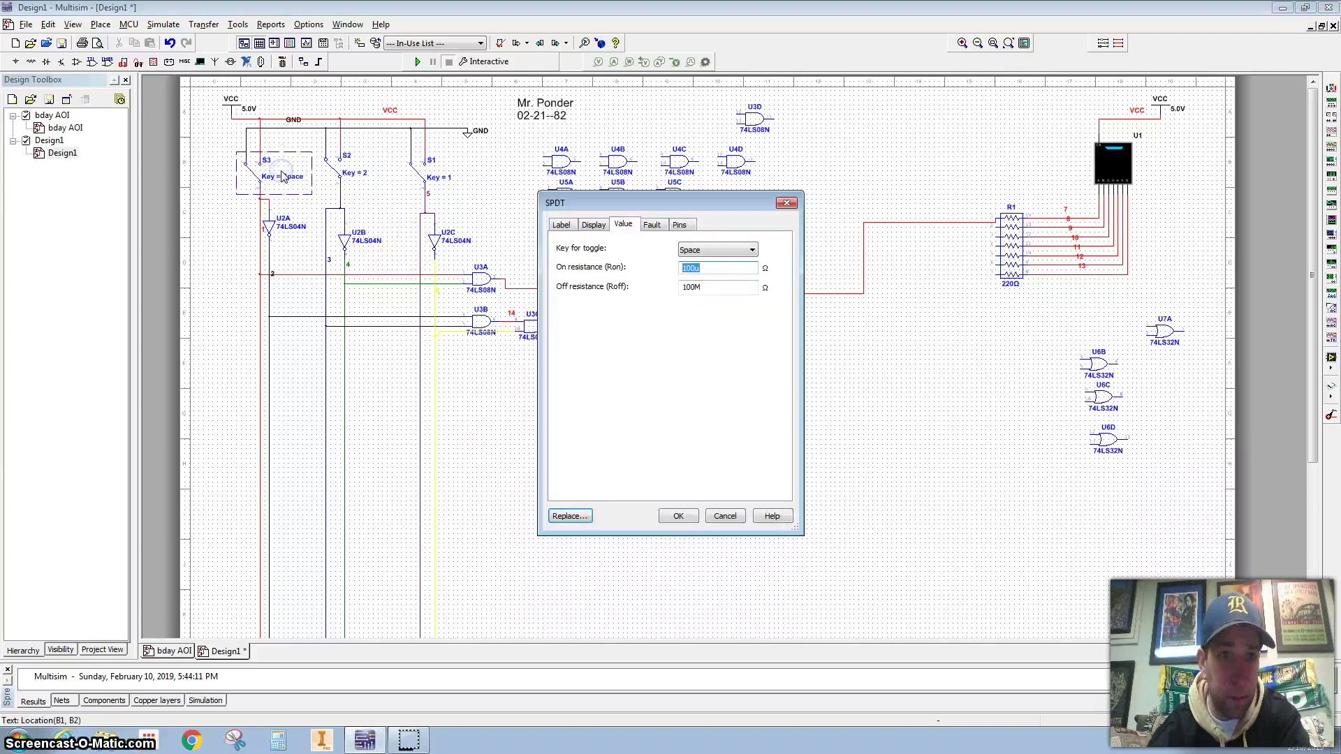
left_click(699, 252)
key("4")
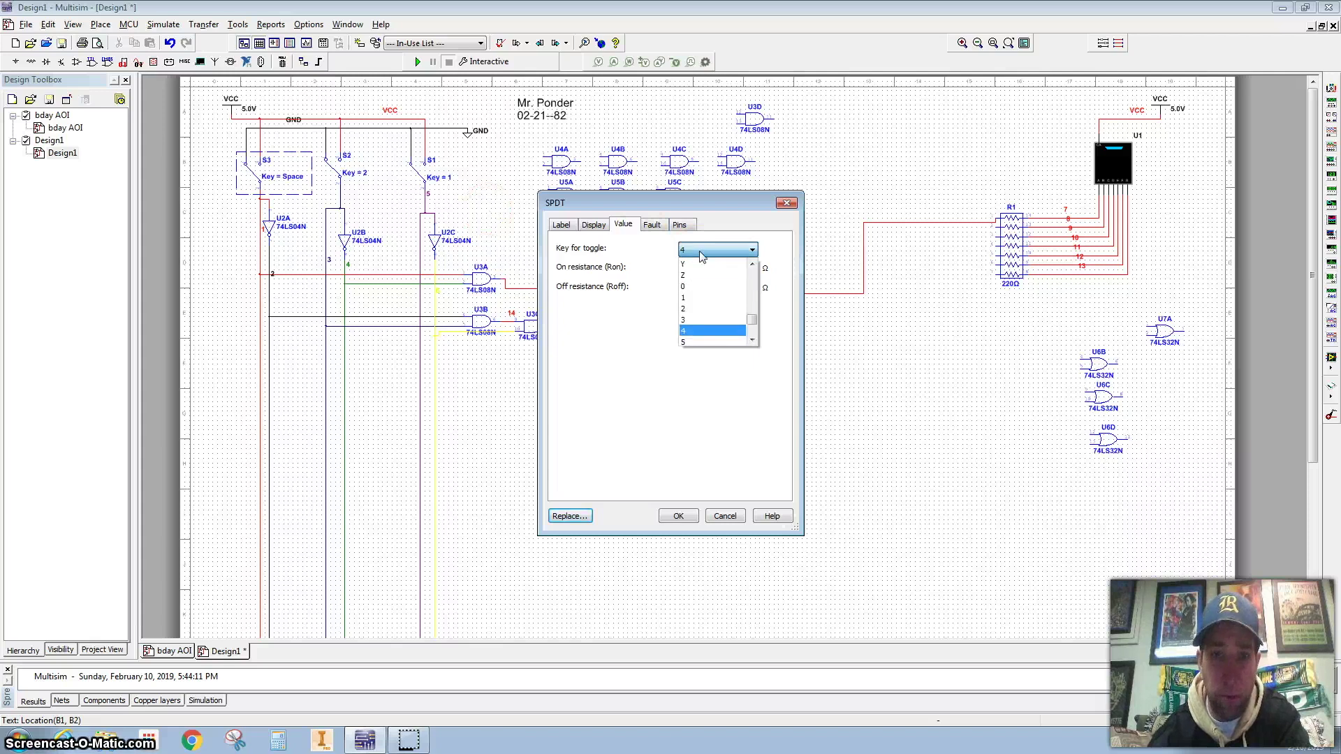
left_click(709, 331)
key("Return")
key("F5")
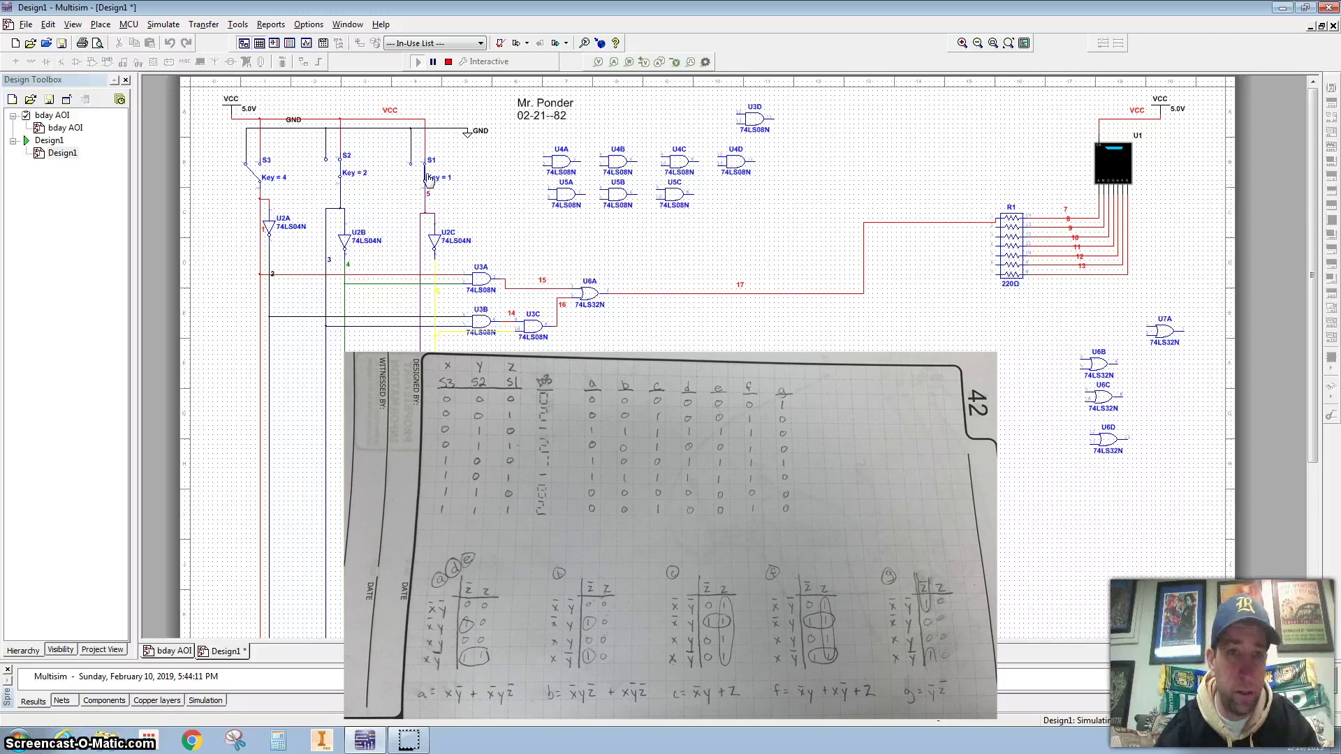
Toggle S2 with key 2 to test the display, then stop the simulation
key("2")
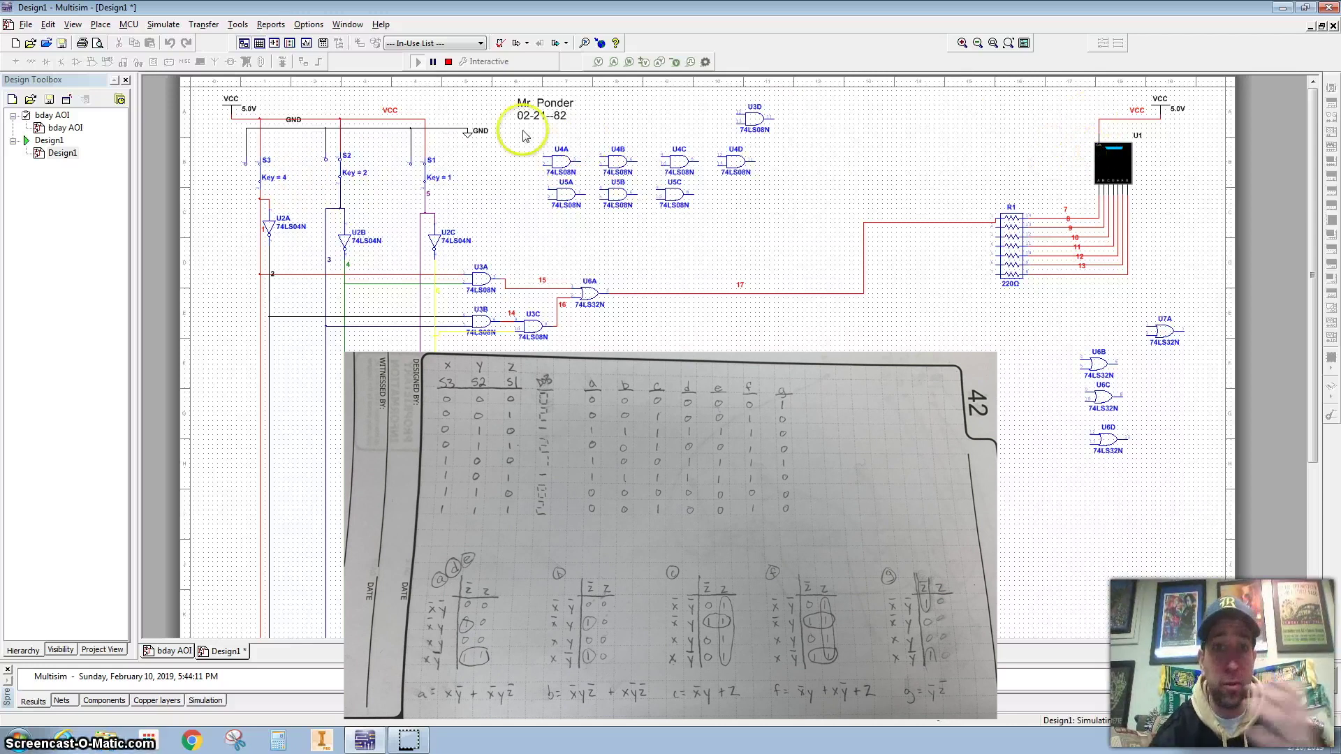
left_click(449, 62)
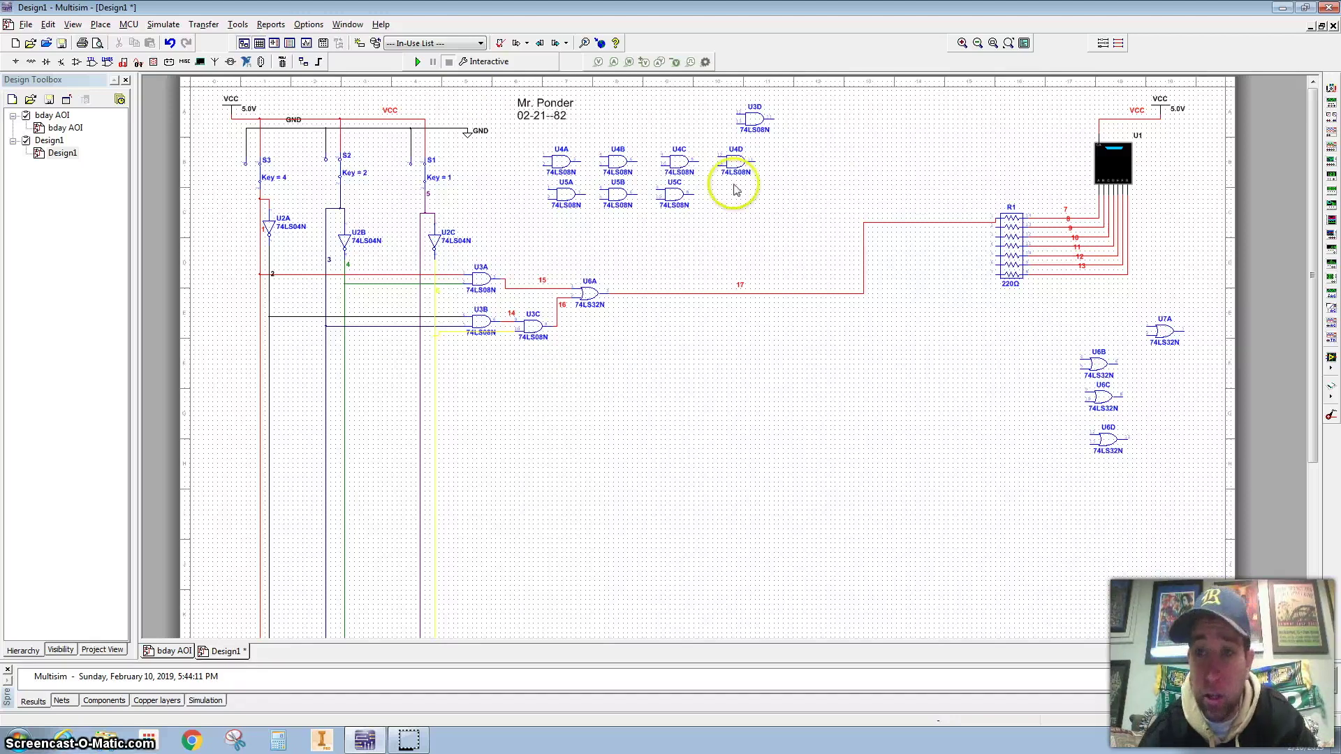
Wire R1 pins 4 and 5 onto the net-17 wire from pin 1
scroll(1008, 245, "up", 3)
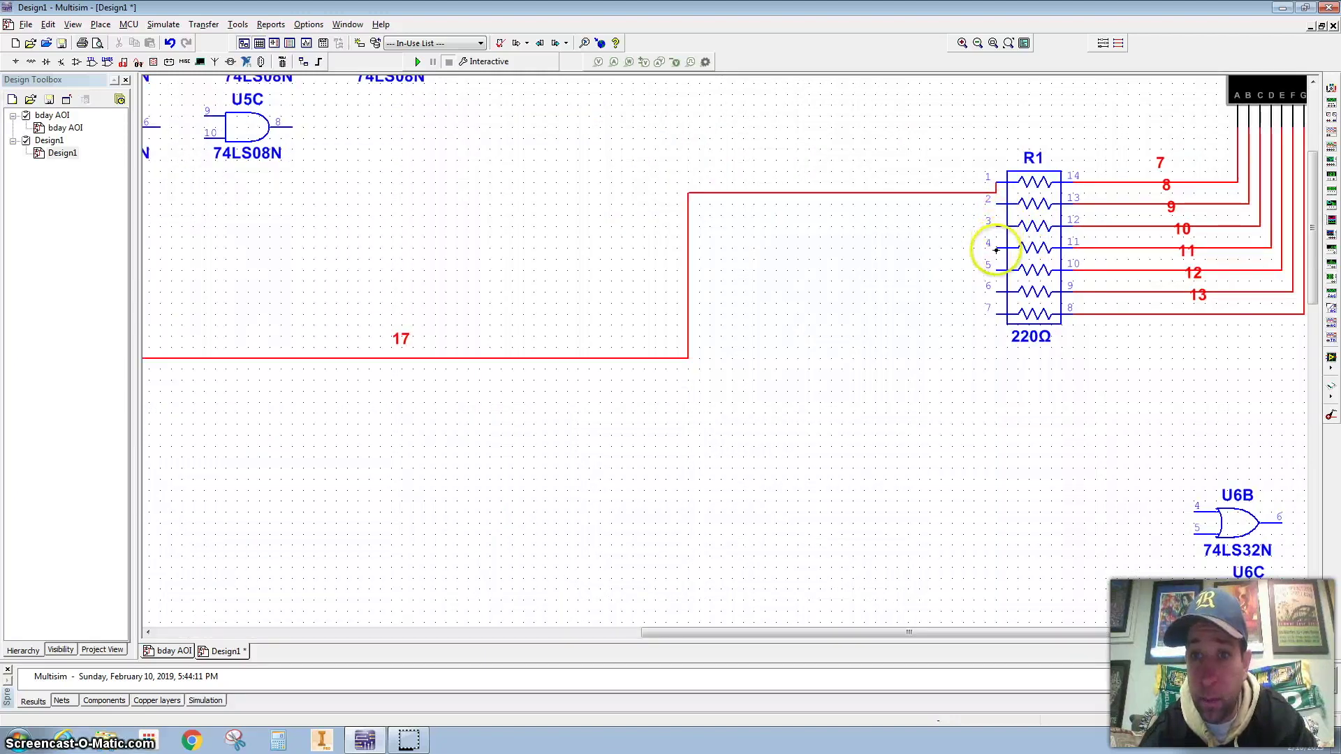
left_click(997, 243)
left_click(929, 193)
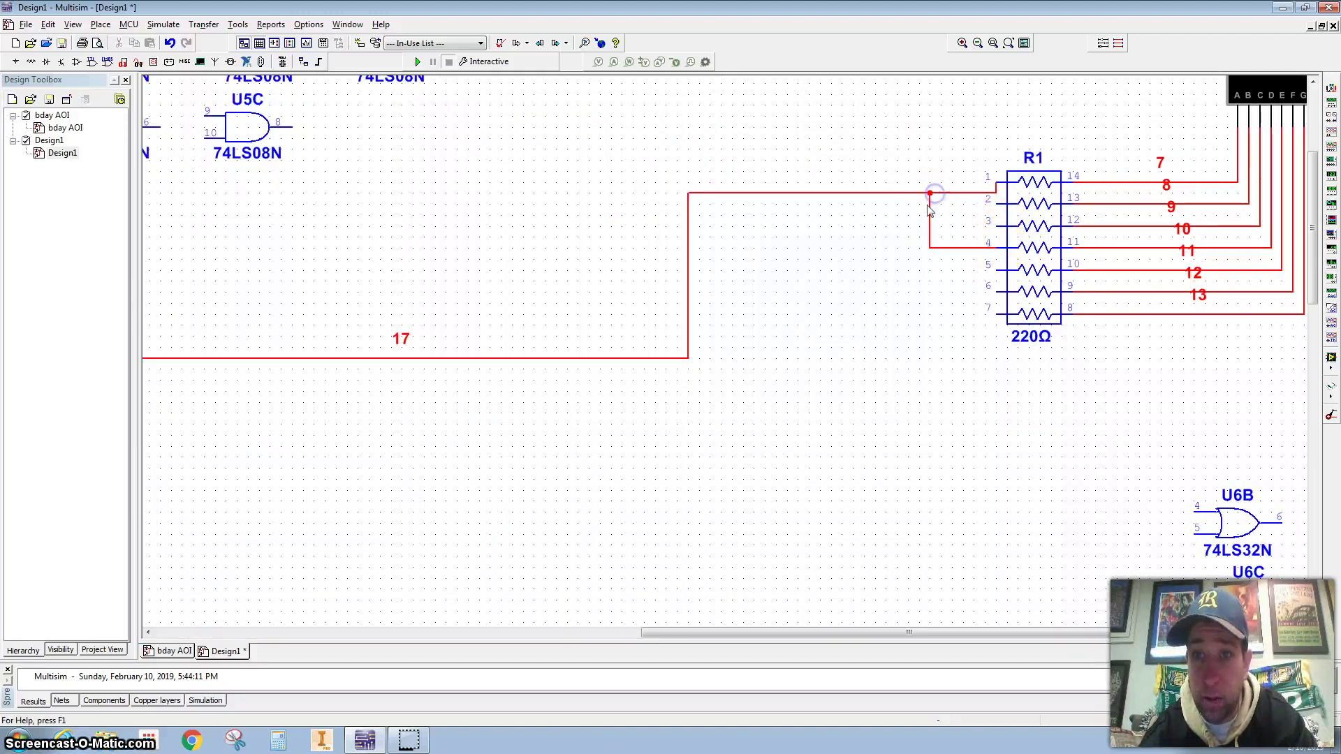
left_click(979, 271)
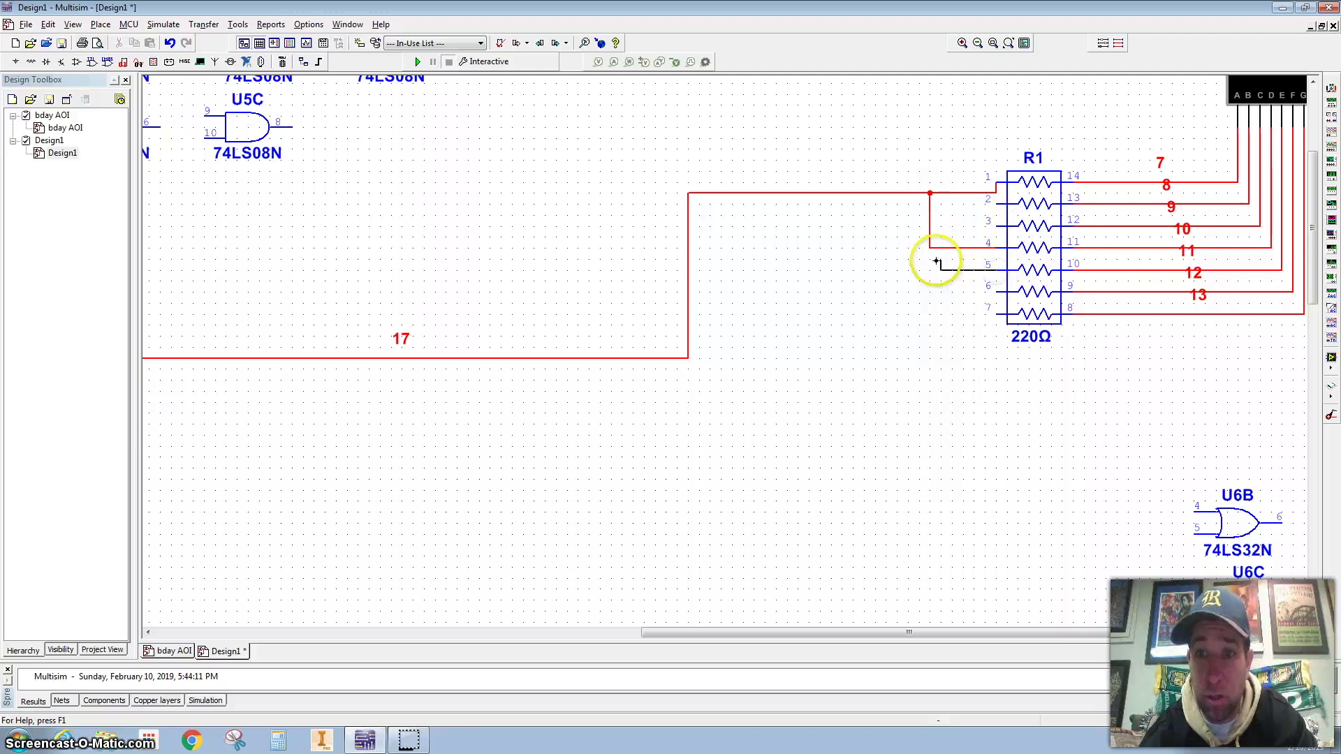
left_click(929, 248)
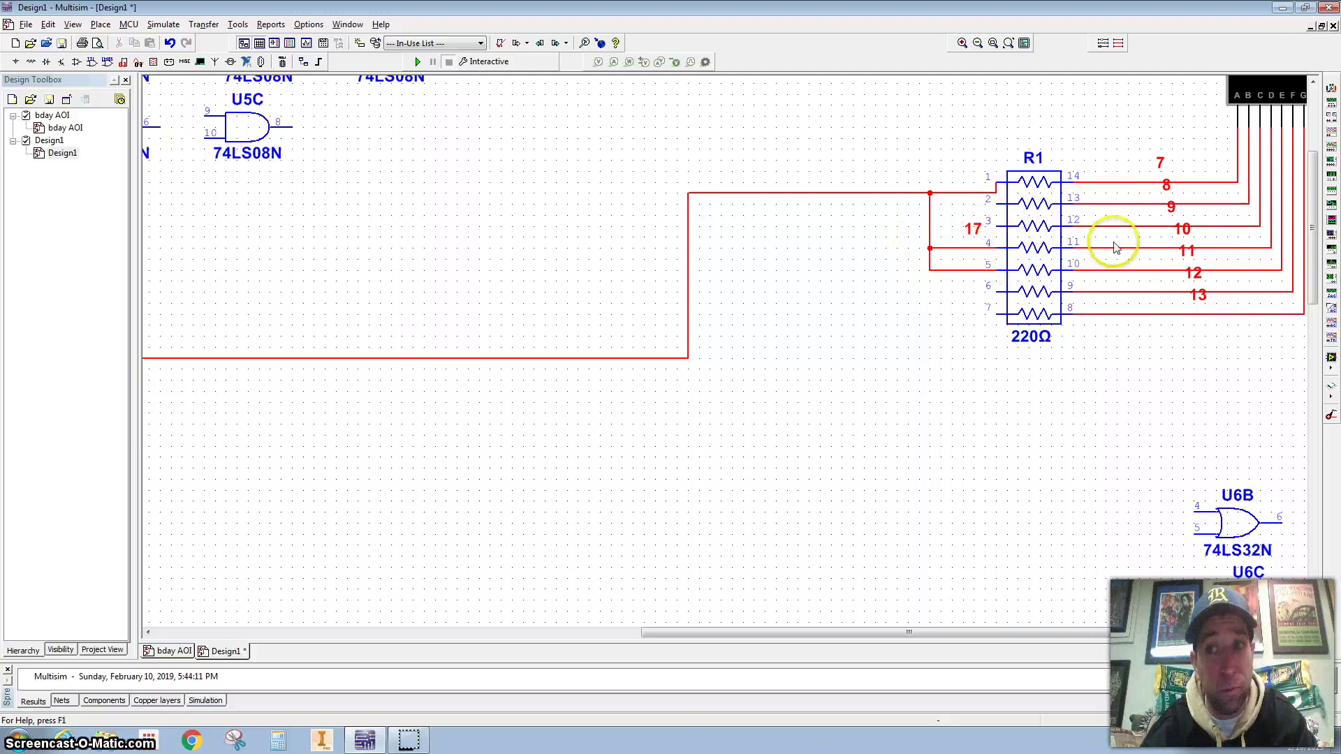
scroll(925, 251, "down", 5)
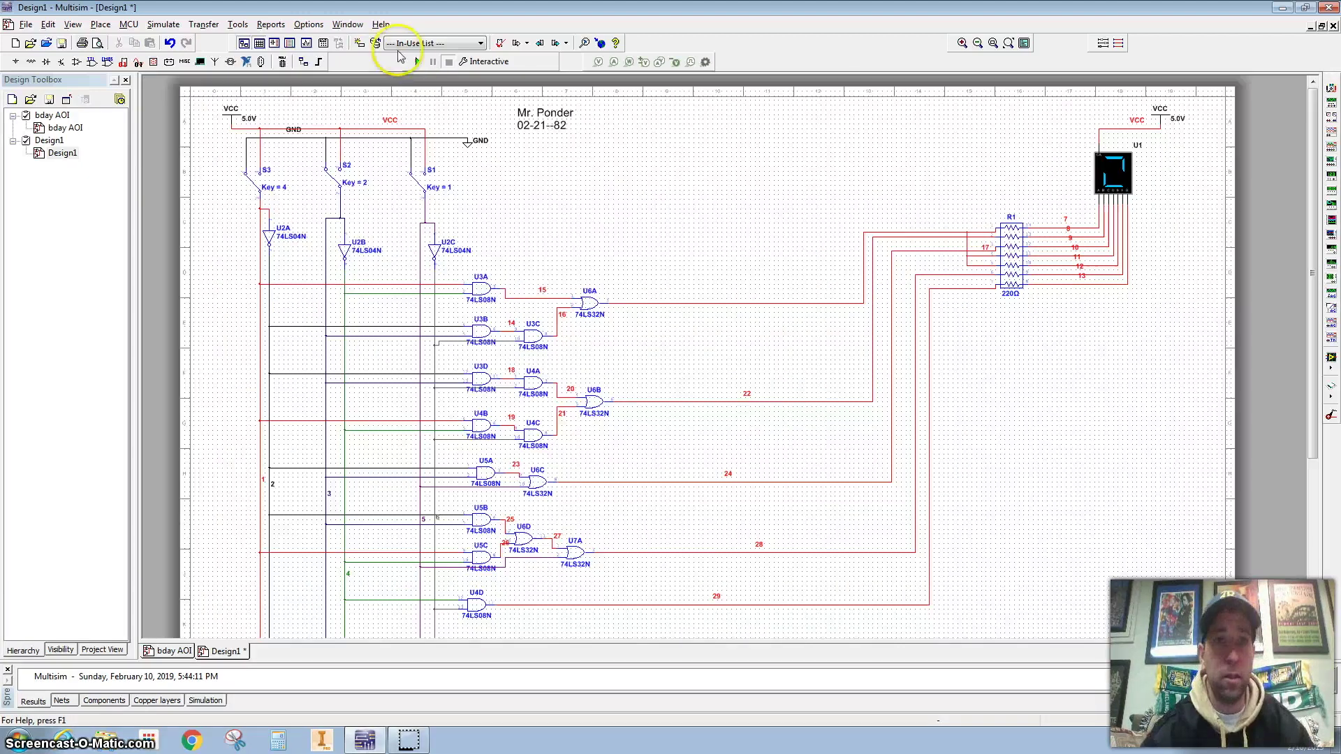
Run the simulation and flip switches S1, S2 and S3 to check the displayed digits
left_click(417, 61)
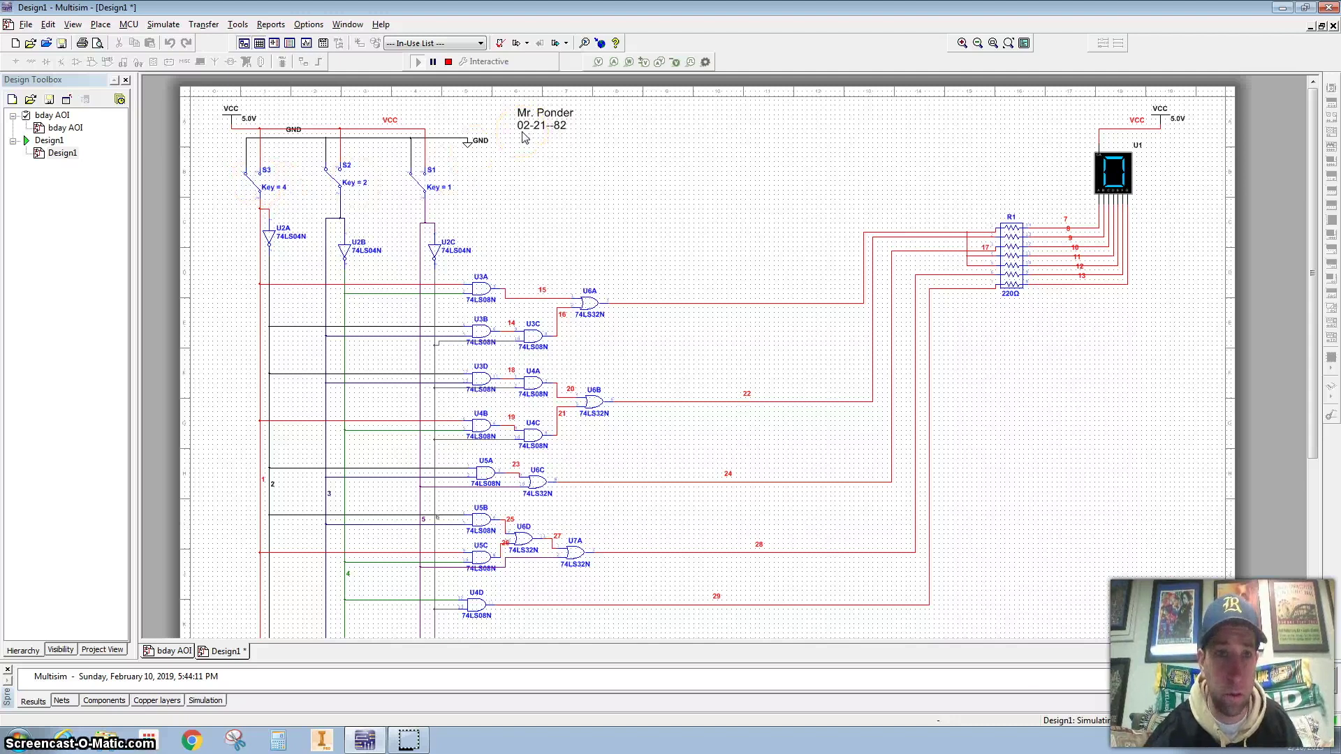
left_click(347, 193)
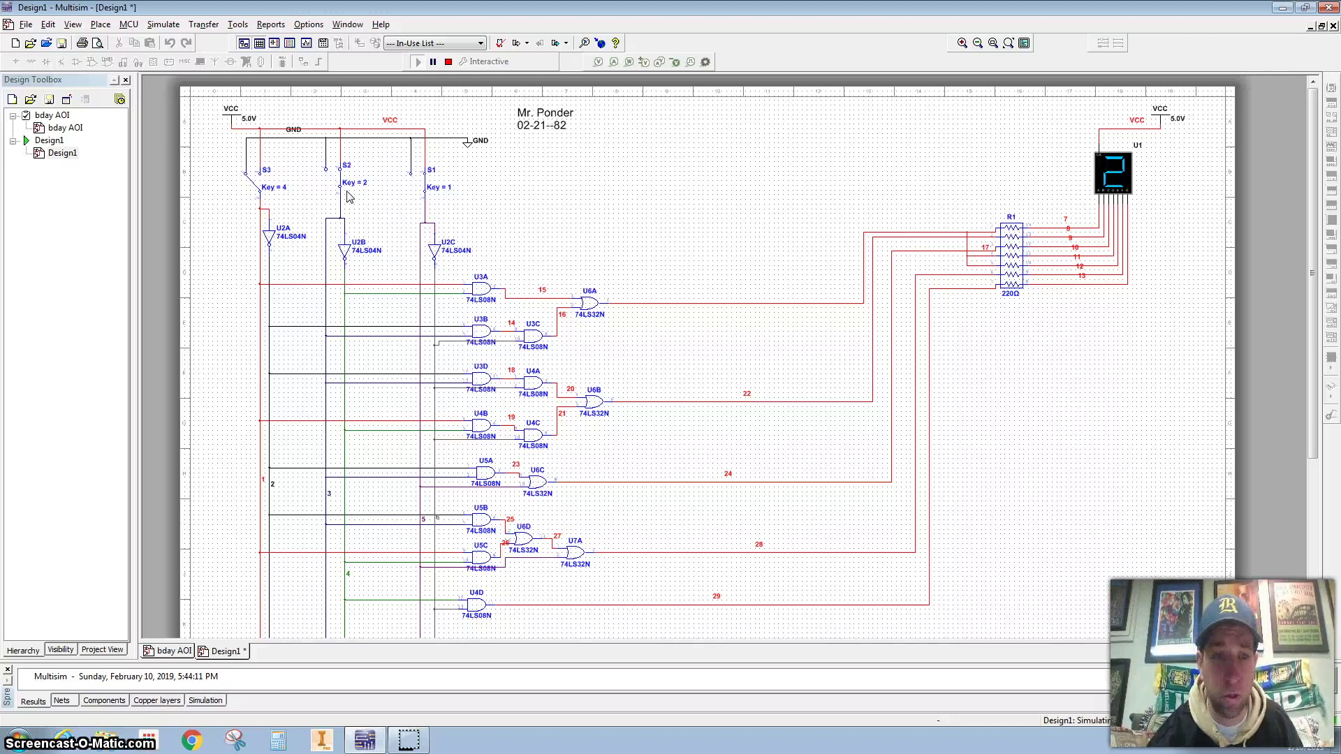
left_click(347, 193)
key("1")
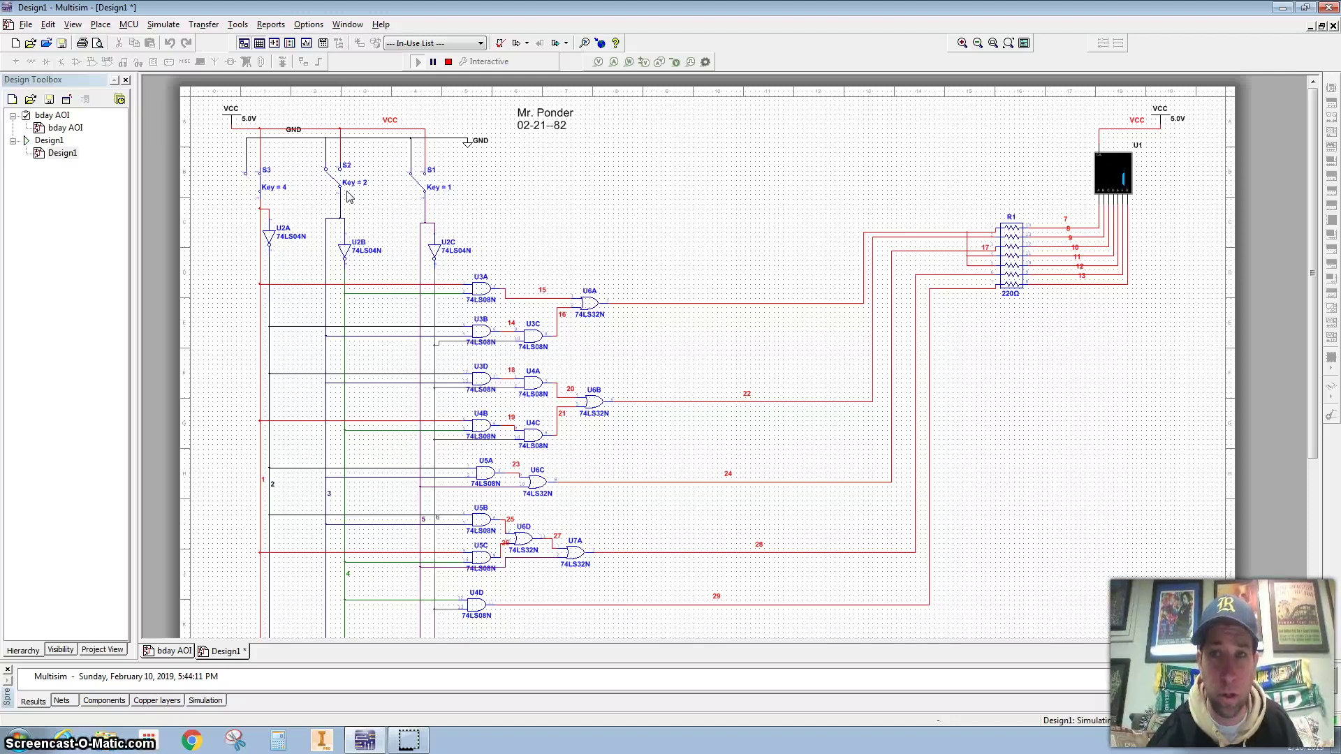
key("1")
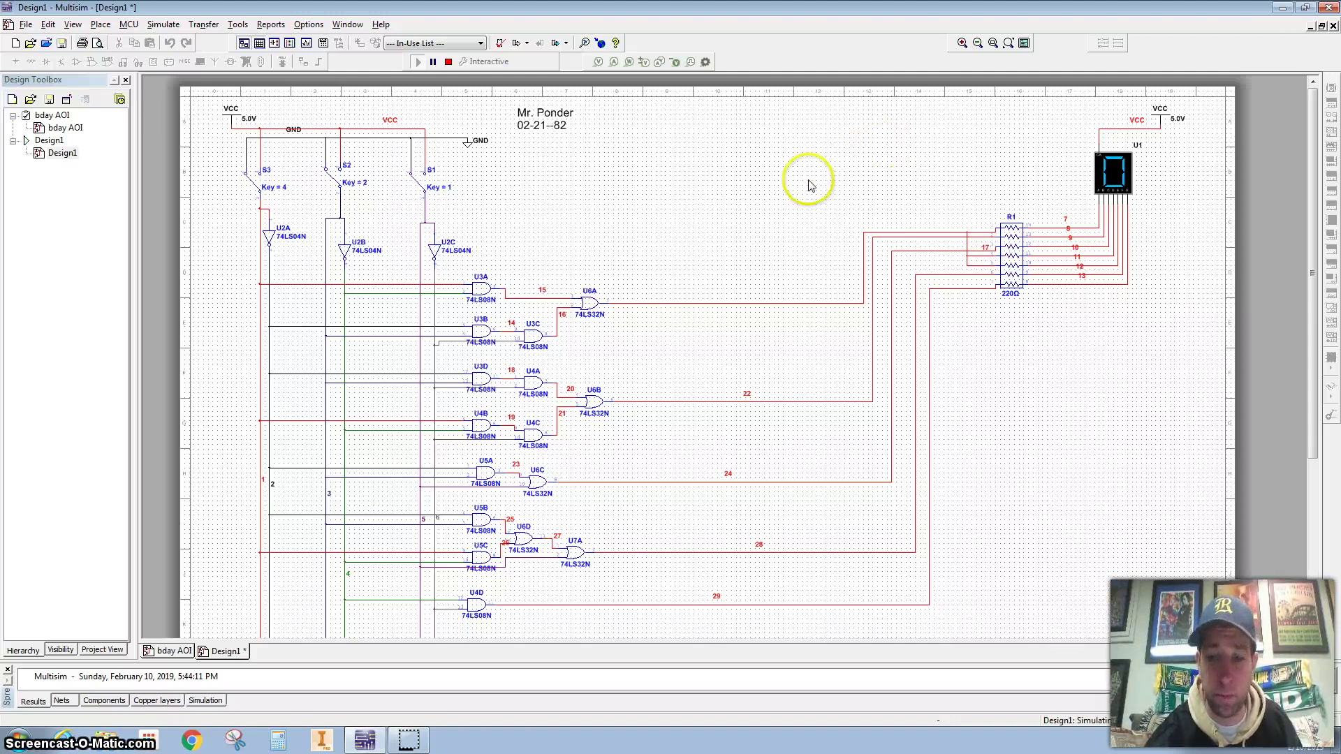
key("1")
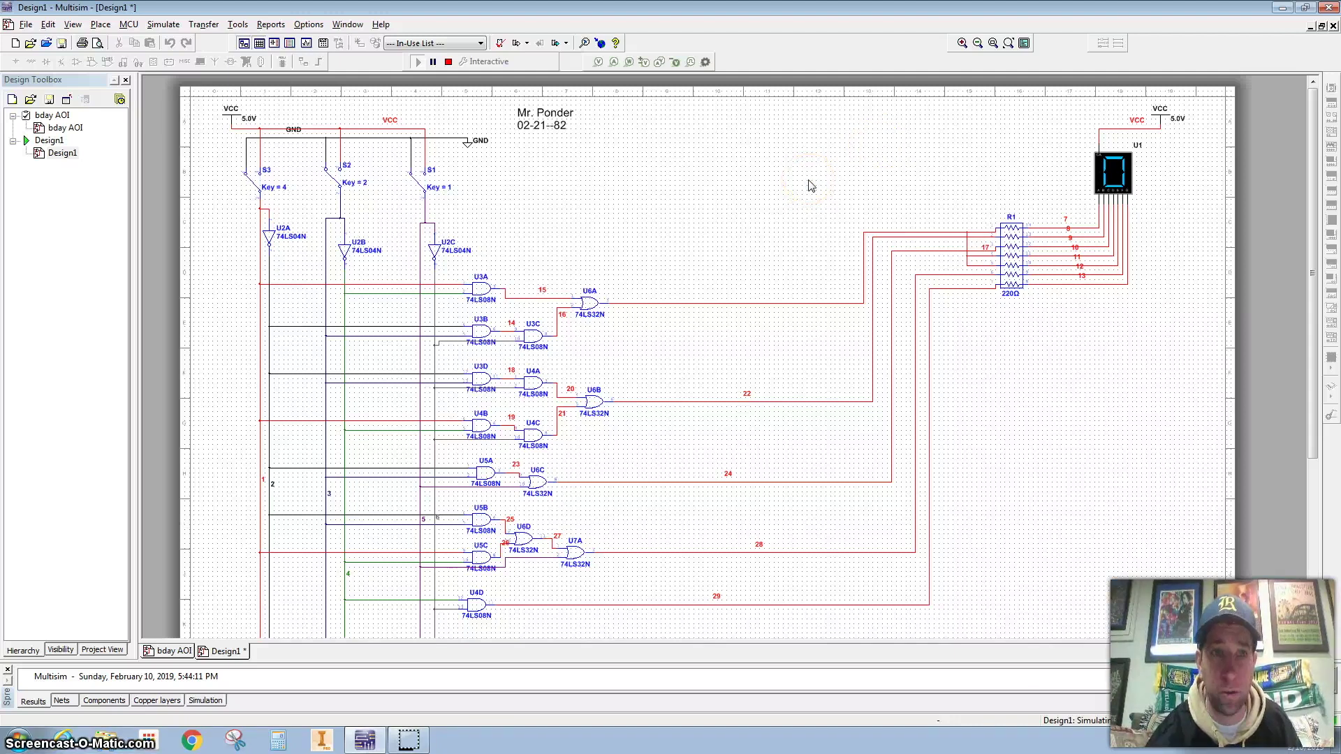
left_click(270, 184)
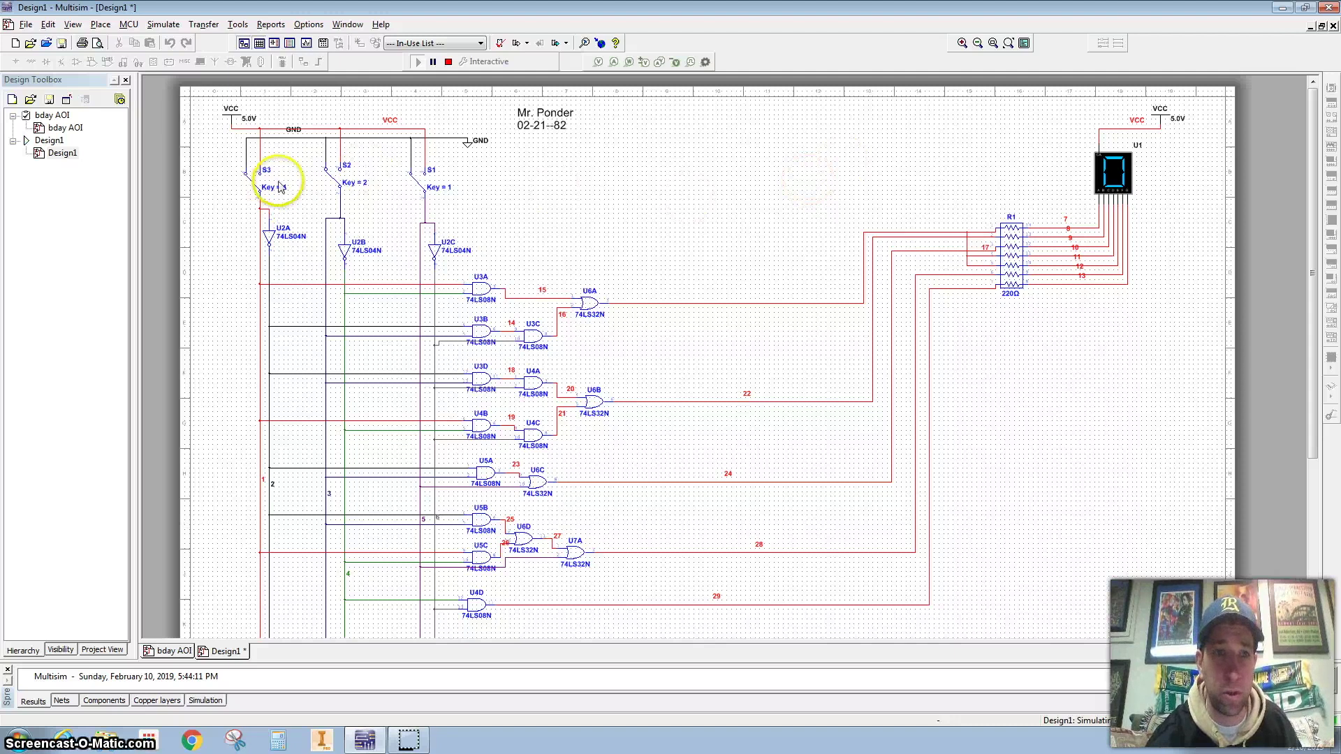
left_click(271, 192)
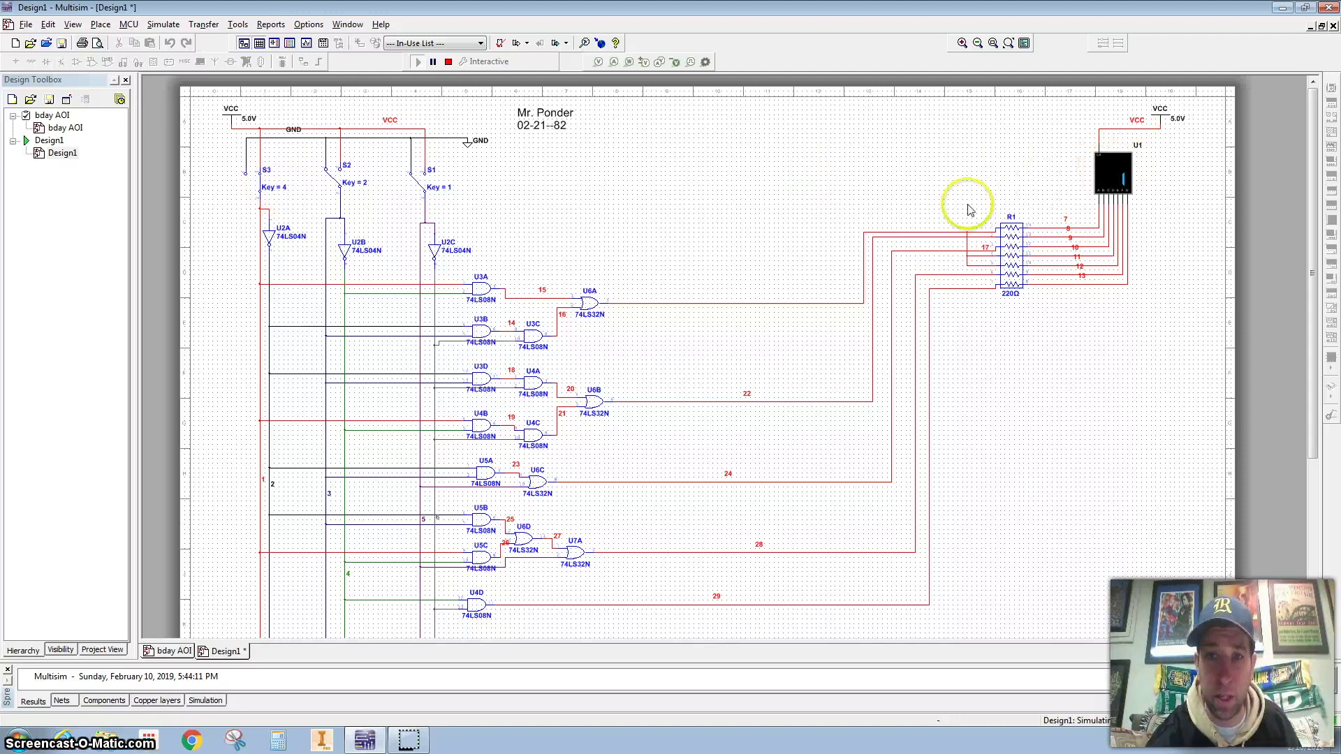
scroll(472, 394, "up", 2)
left_click_drag(473, 407, 641, 293)
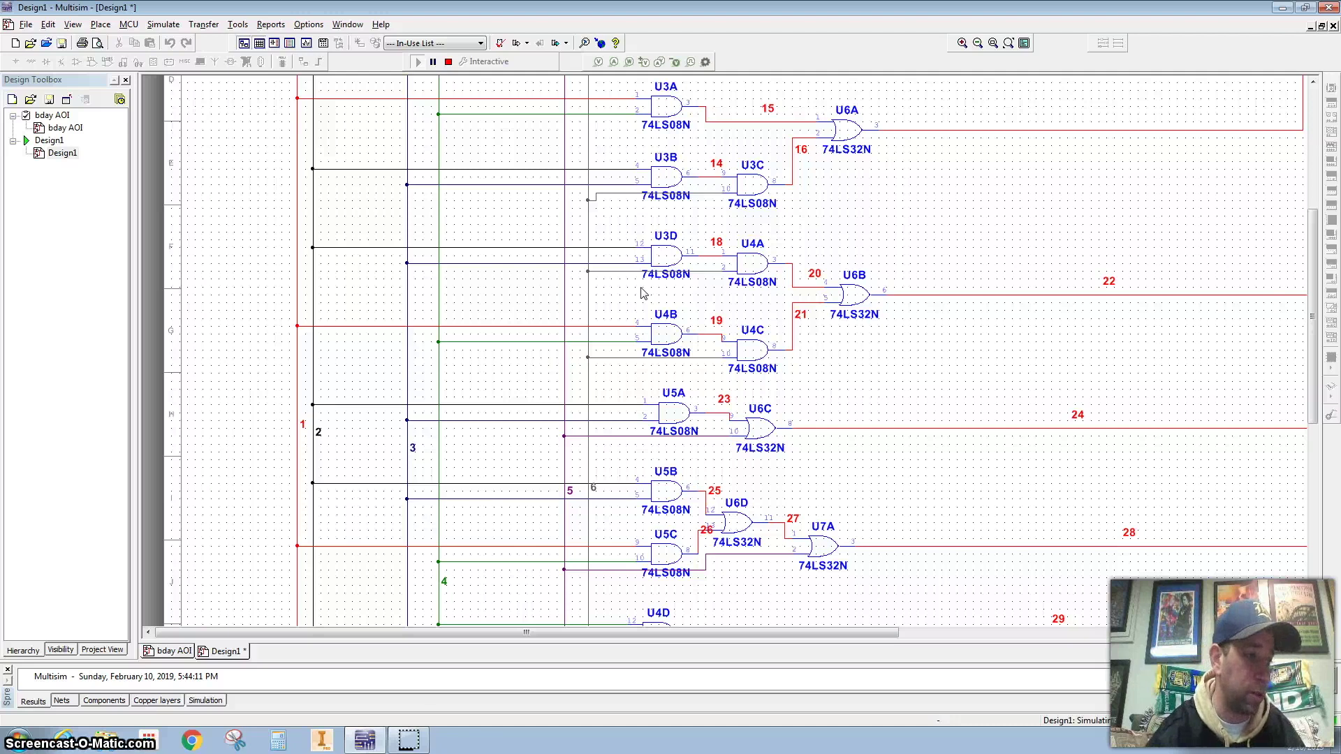
scroll(436, 363, "down", 5)
left_click(439, 369)
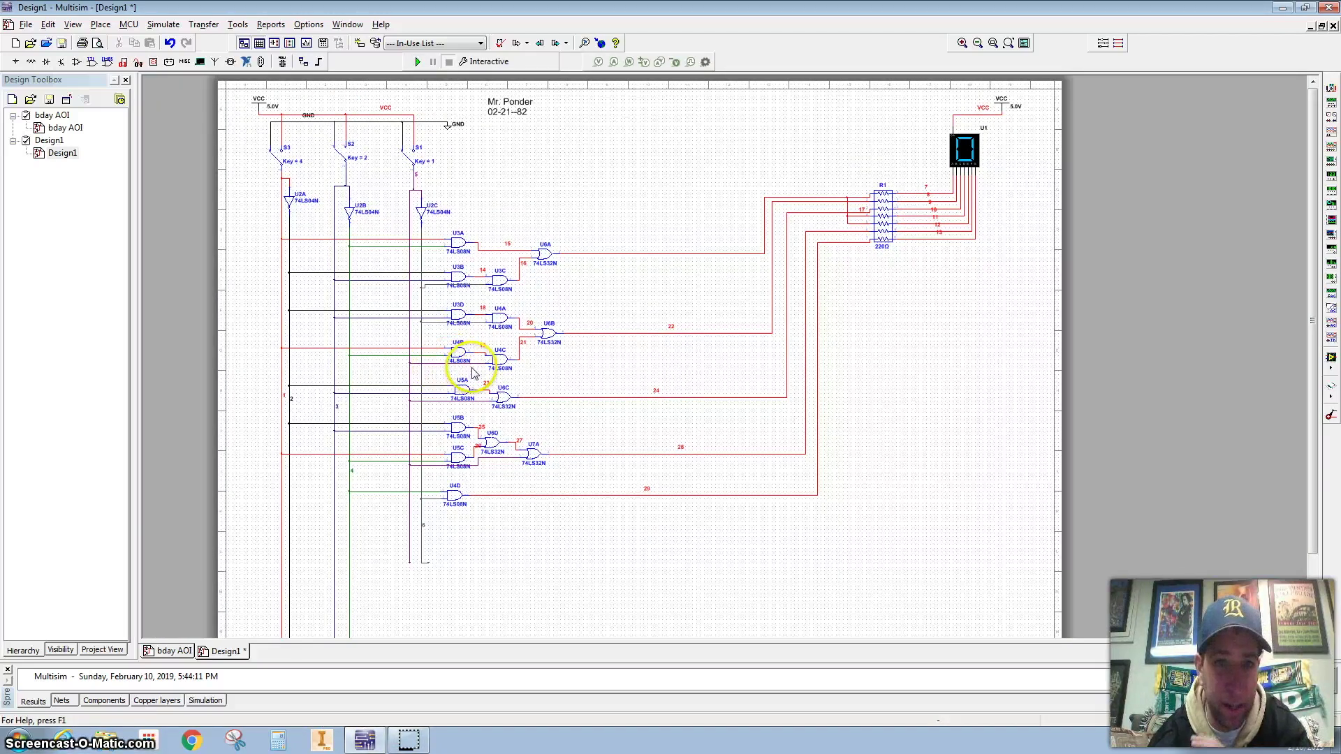
left_click(418, 61)
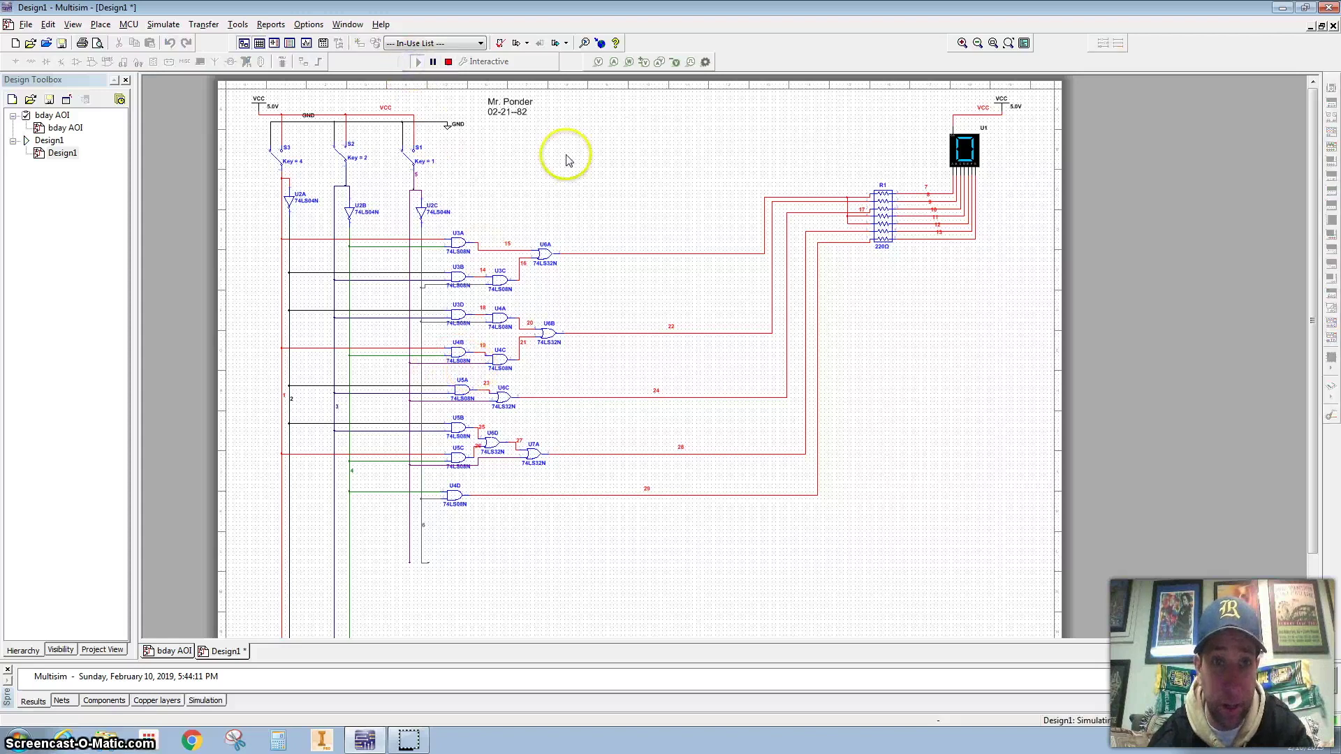
key("1")
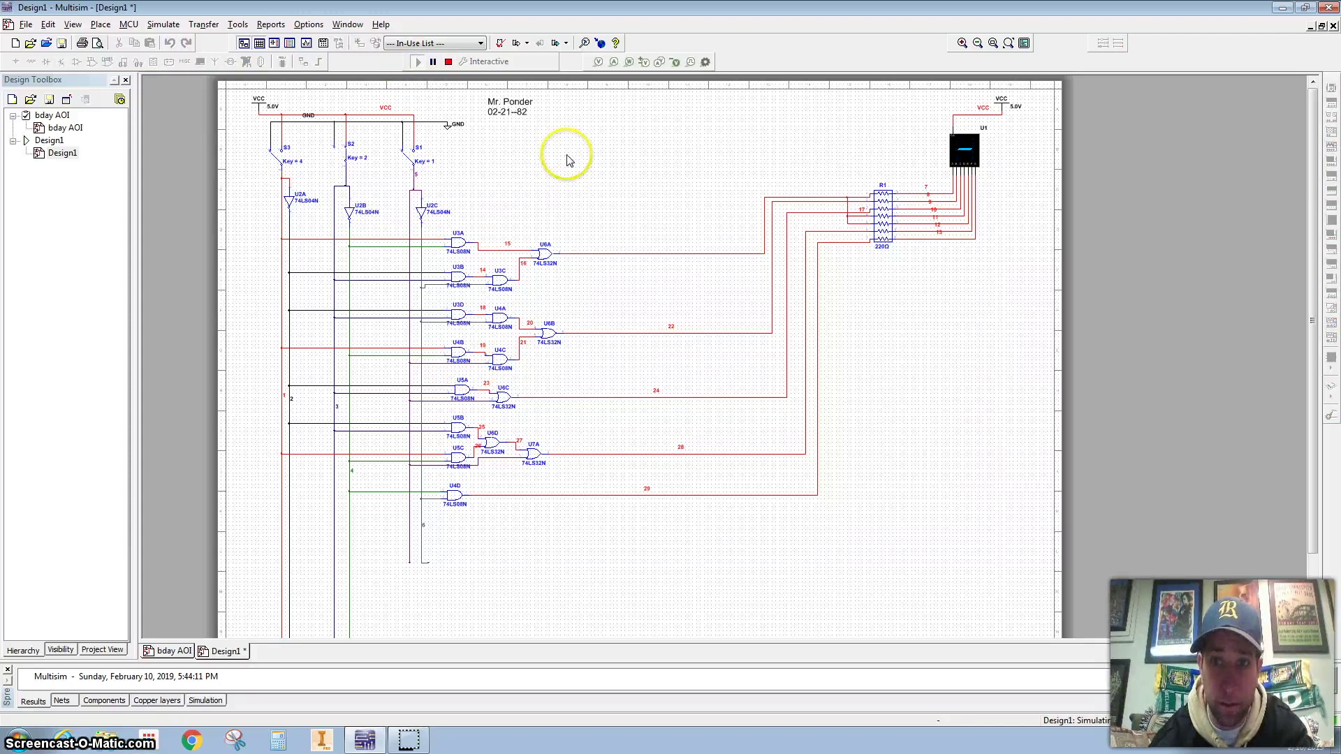
key("1")
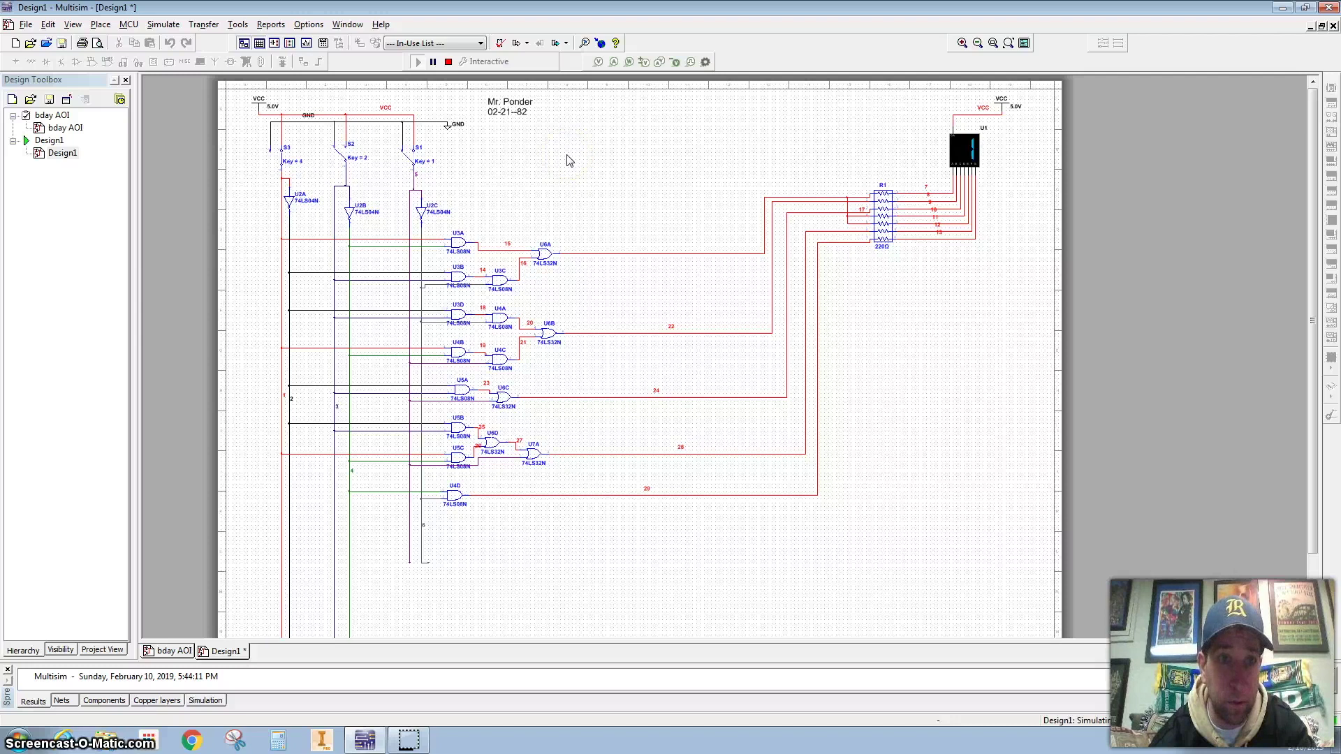